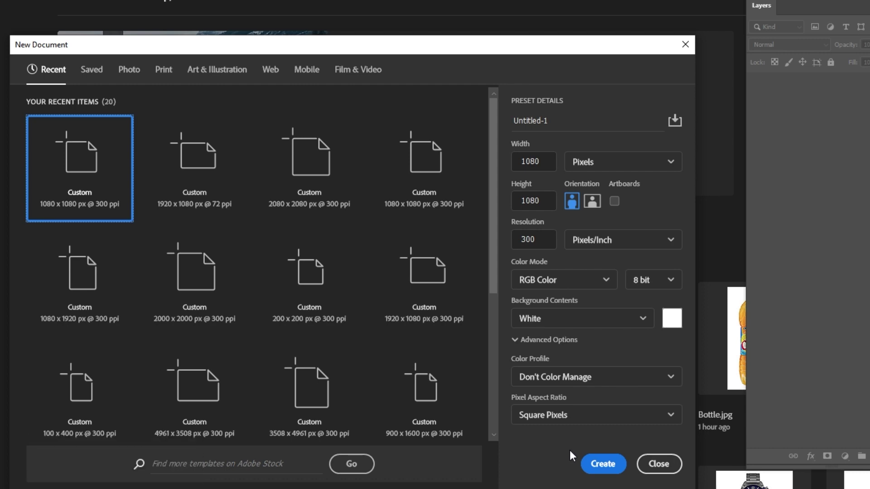
Step: Create a 1080 x 1080 px, 300 ppi RGB document and place the Background image from the Video109 folder in it
left_click(606, 460)
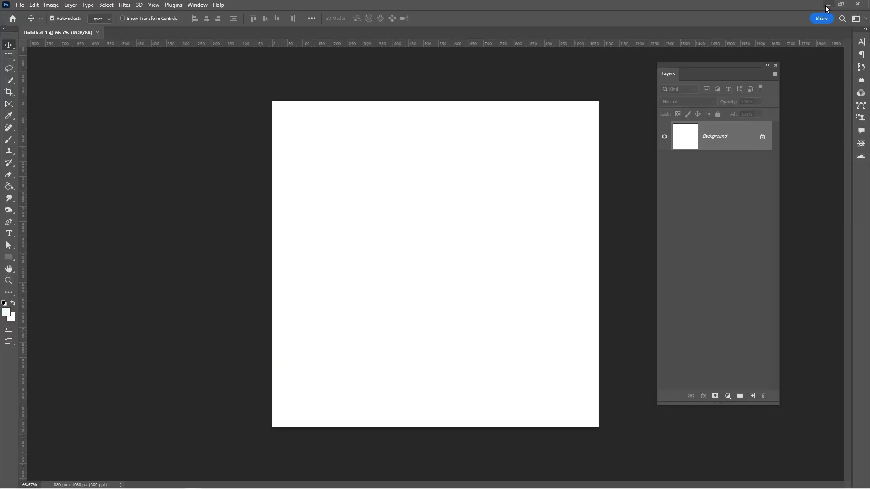
left_click(827, 6)
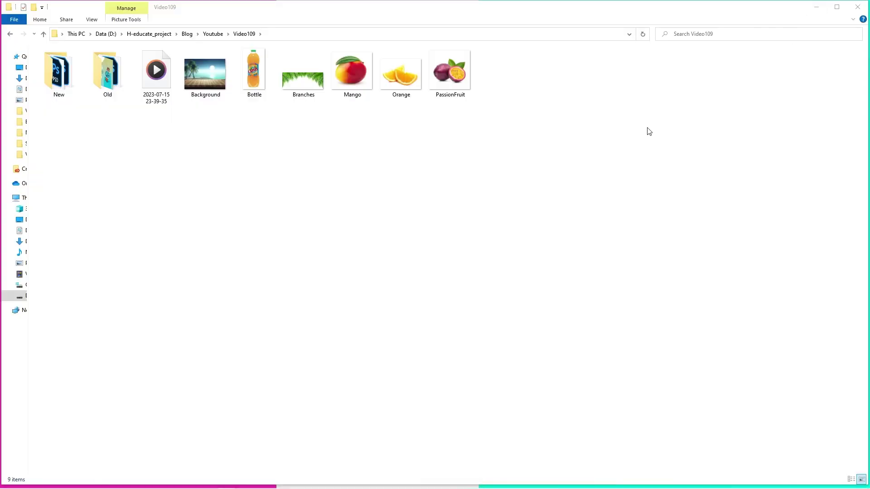
left_click_drag(205, 73, 461, 295)
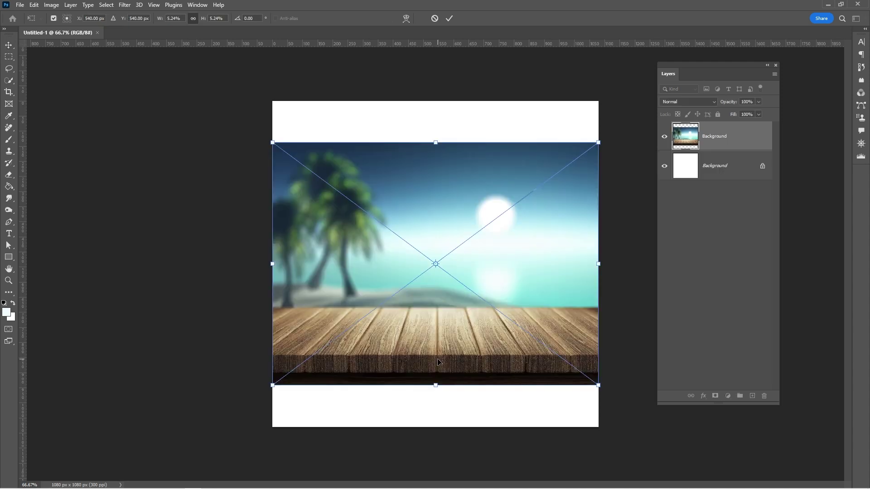
Step: Scale the placed beach image to about 7.28% so it covers the canvas, and shift it 30 px left
left_click_drag(437, 386, 431, 433)
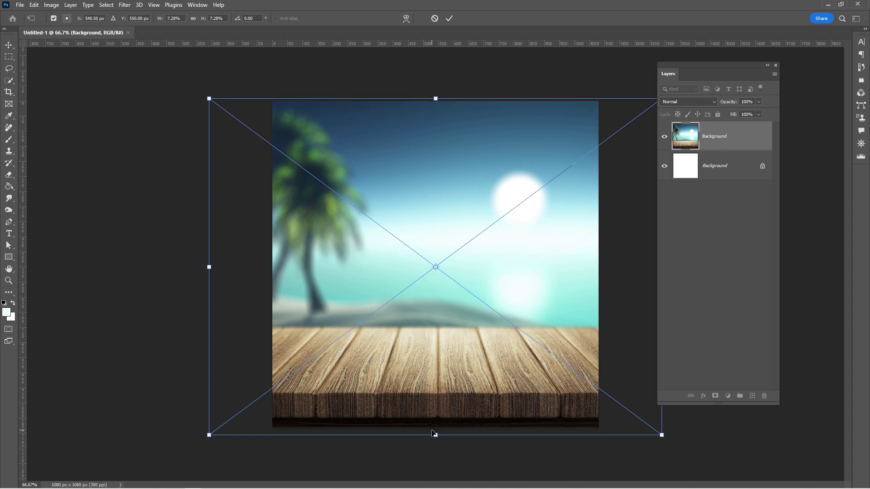
key("shift+Left")
key("shift+Left")
key("shift+Left")
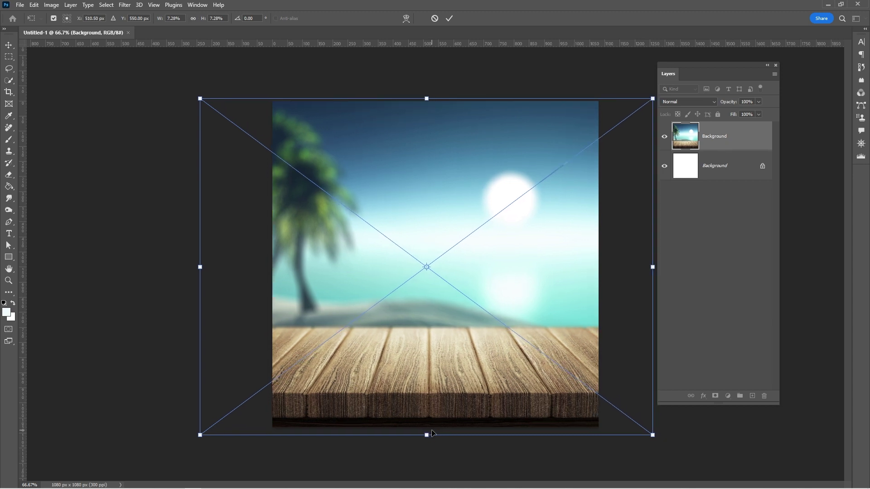
left_click(450, 19)
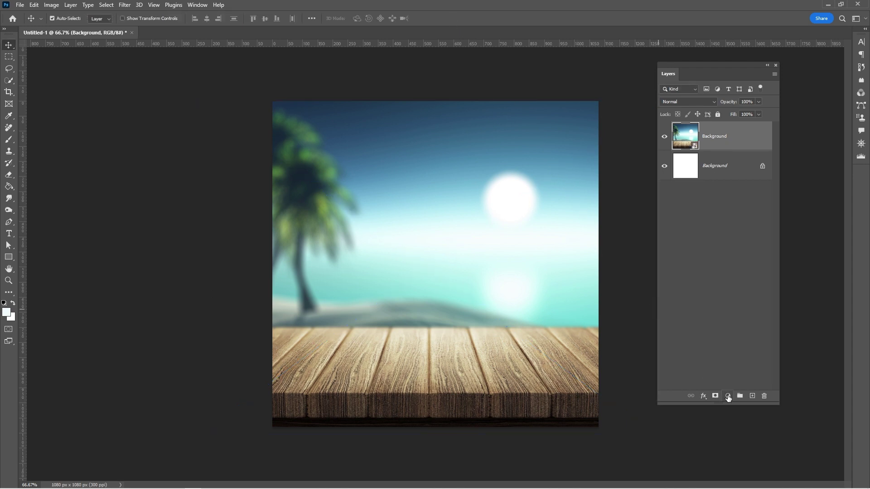
Step: Add a black (000000) Solid Color fill layer above the beach image
left_click(727, 395)
left_click(743, 237)
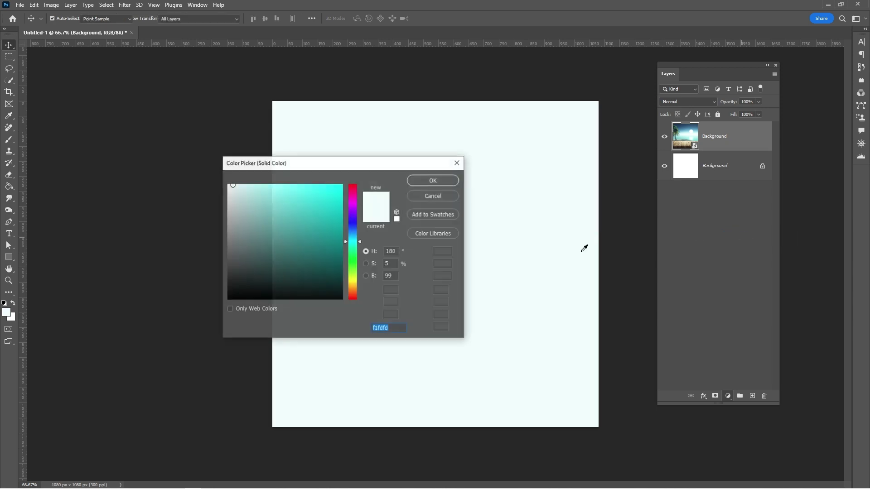
left_click_drag(278, 282, 206, 319)
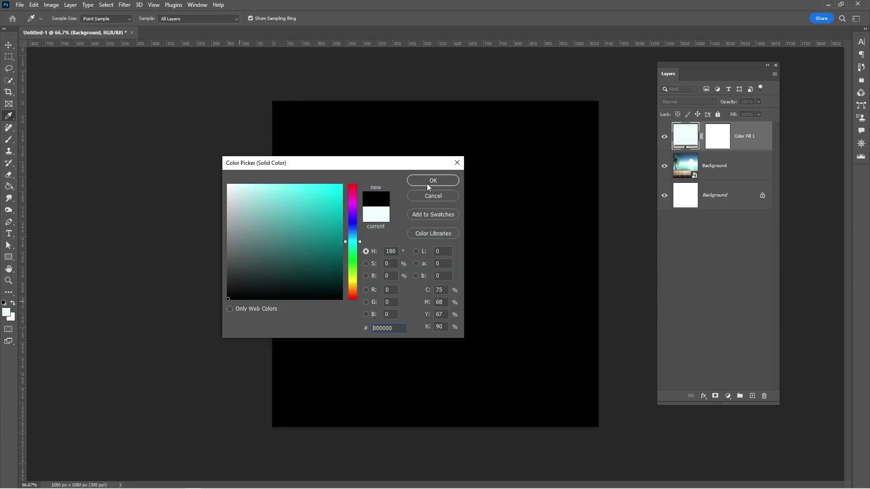
left_click(426, 180)
Step: Set the black fill layer's blend mode to Soft Light and its opacity to 40%
left_click(700, 103)
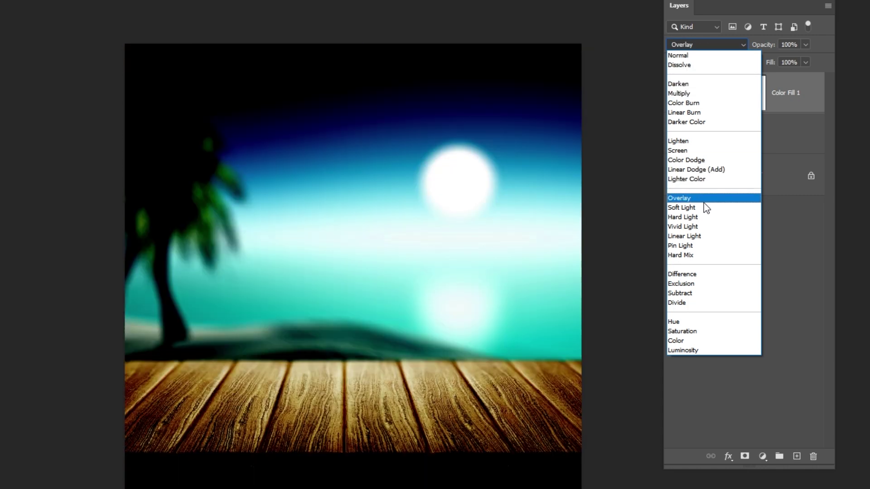
left_click(705, 208)
left_click(792, 47)
type("40")
key("Tab")
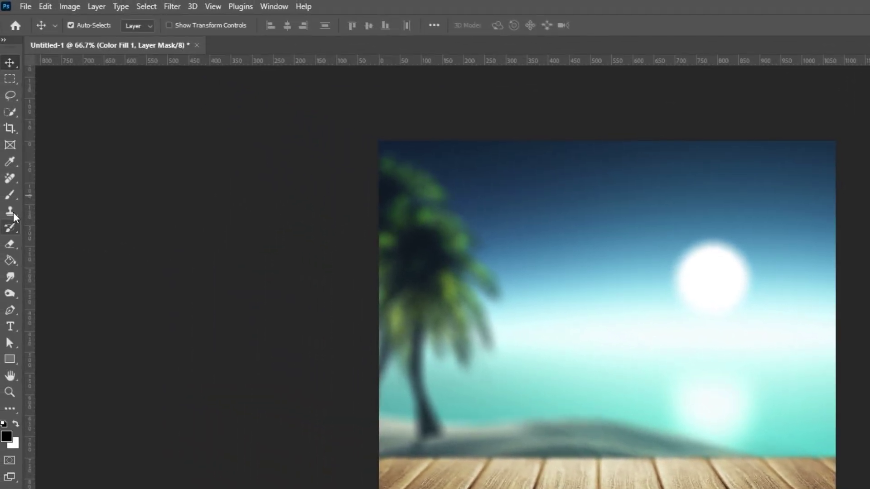
Step: Mask out the middle of the black fill layer with a soft round 700 px black brush and compare the effect on and off
left_click(4, 192)
left_click(38, 196)
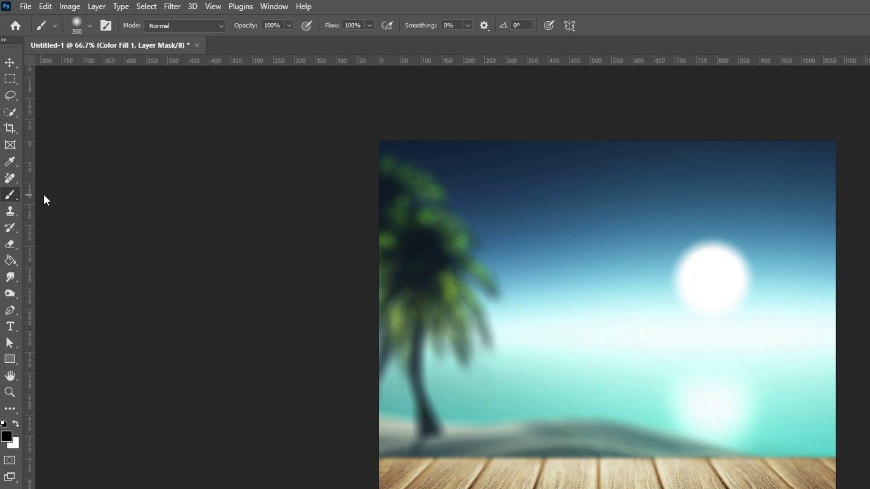
left_click(90, 26)
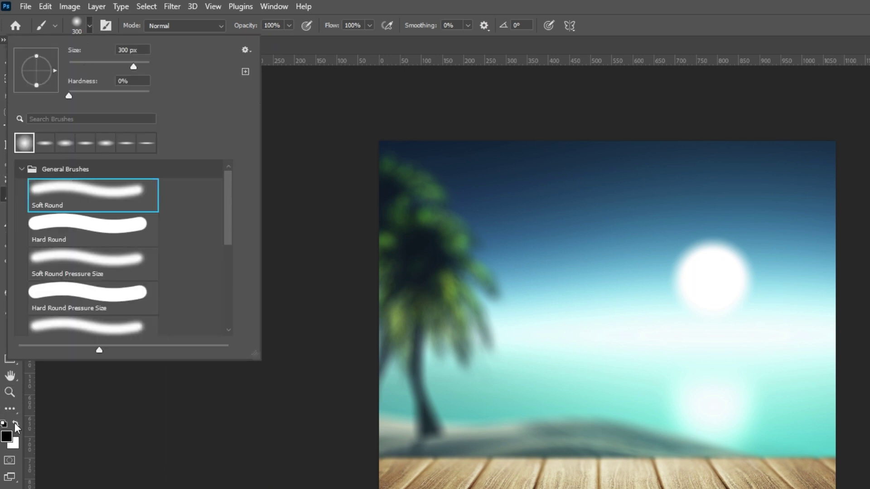
key("Escape")
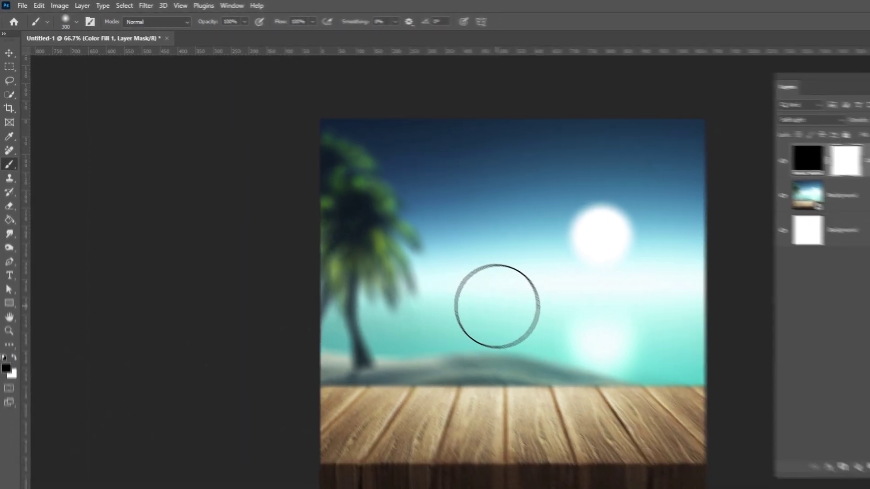
key("bracketright")
key("bracketright")
key("bracketright")
key("bracketright")
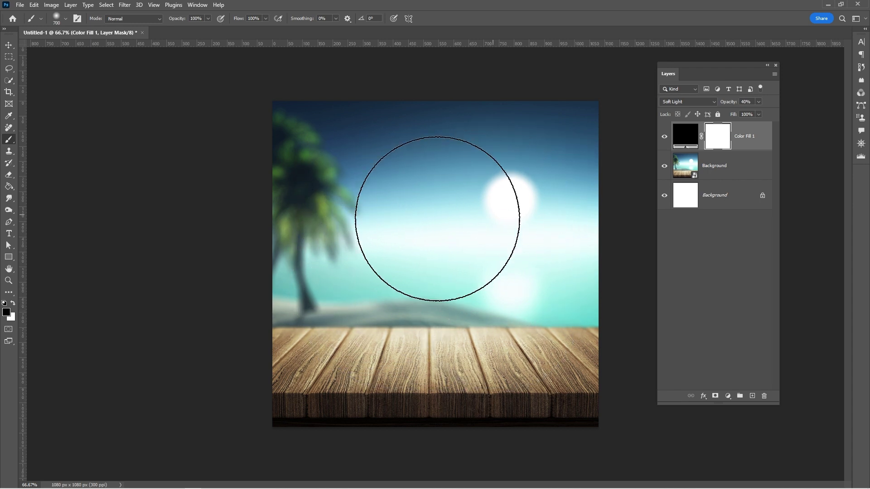
left_click(431, 229)
key("v")
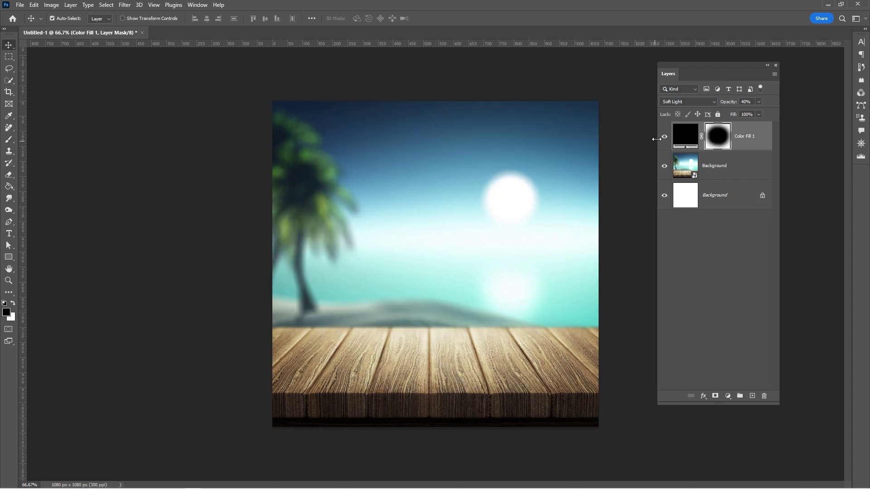
left_click(664, 137)
left_click(664, 137)
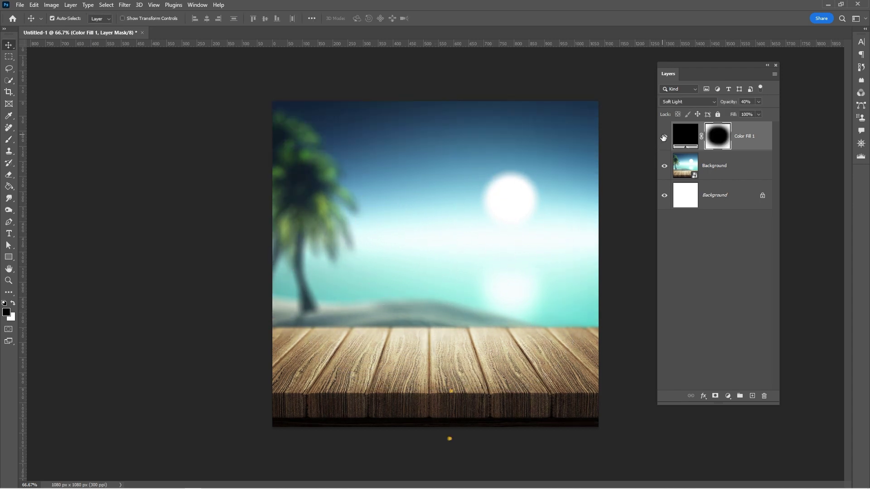
Step: Group the color fill and beach image layers and name the group Background
left_click(731, 170, "shift")
key("ctrl+g")
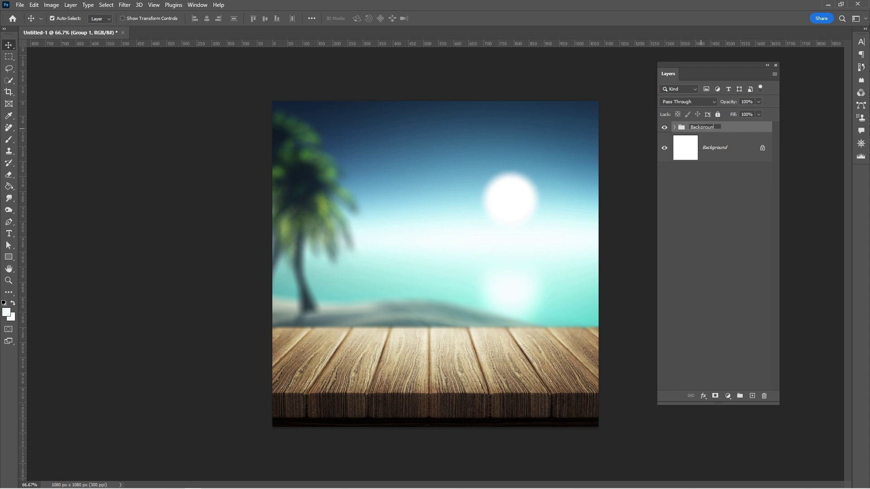
key("Return")
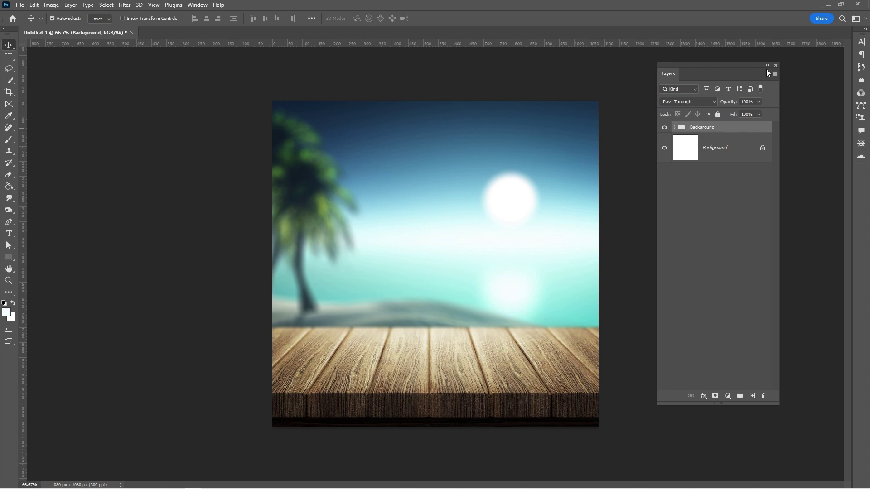
Step: Place the Bottle image, scale it to about 9.48% and position it slightly right of the canvas centre
left_click(825, 7)
left_click_drag(255, 62, 413, 323)
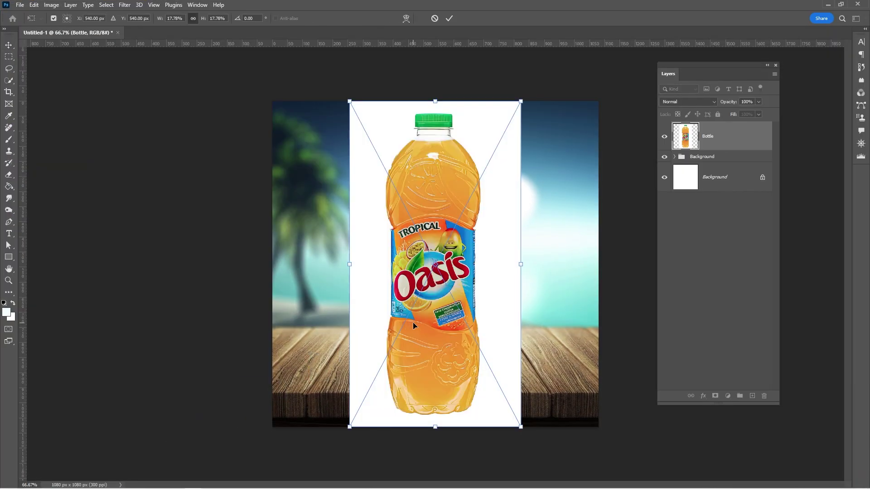
left_click_drag(435, 427, 450, 351)
left_click_drag(433, 314, 465, 314)
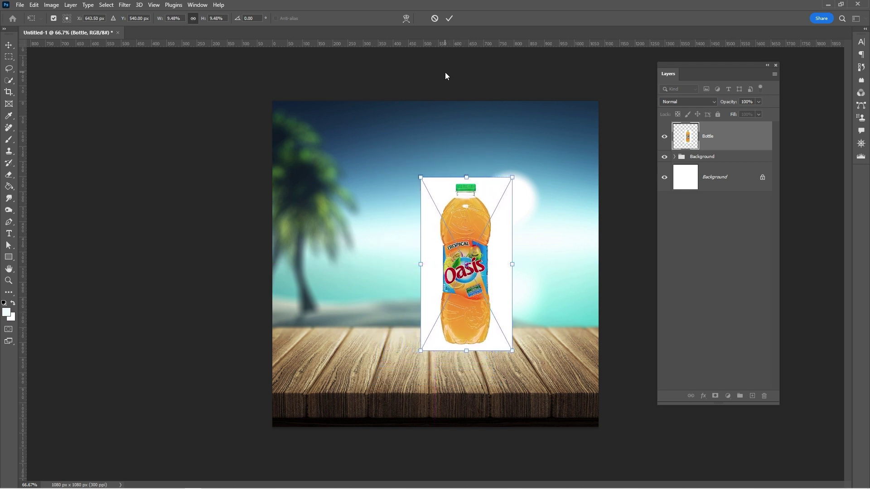
left_click(448, 20)
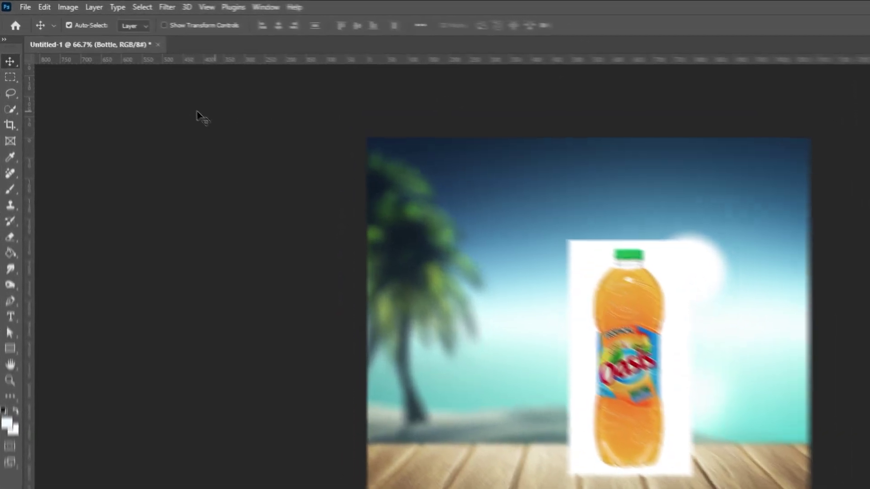
Step: Select the bottle with Select Subject and copy the selection to a new layer
left_click(15, 115)
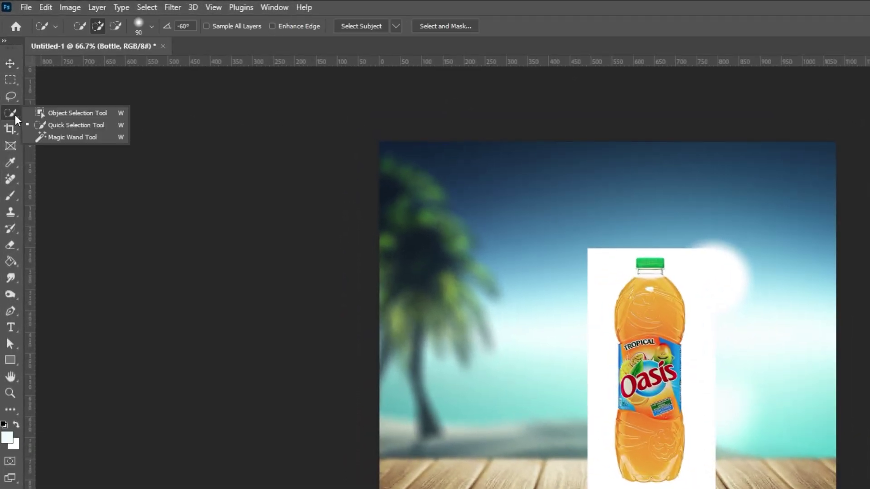
left_click(61, 123)
left_click(396, 26)
left_click(406, 51)
left_click(359, 26)
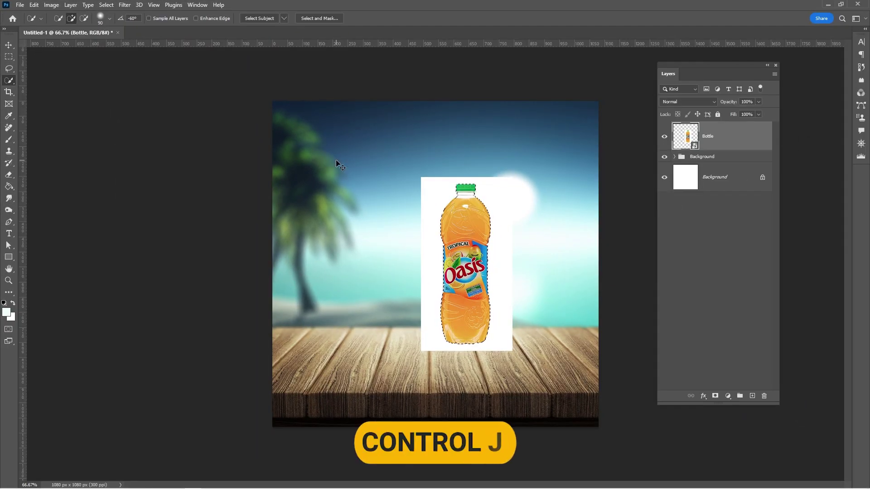
key("ctrl+j")
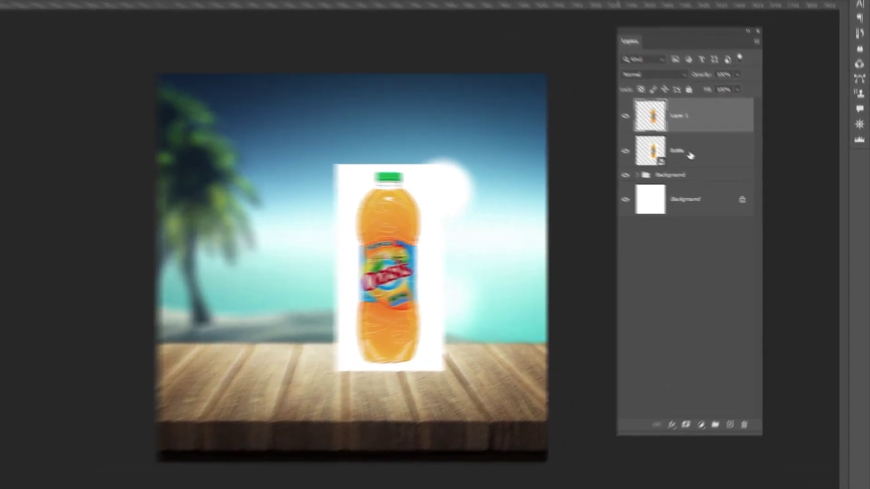
Step: Set the original Bottle layer's blend mode to Multiply
left_click(714, 167)
left_click(649, 45)
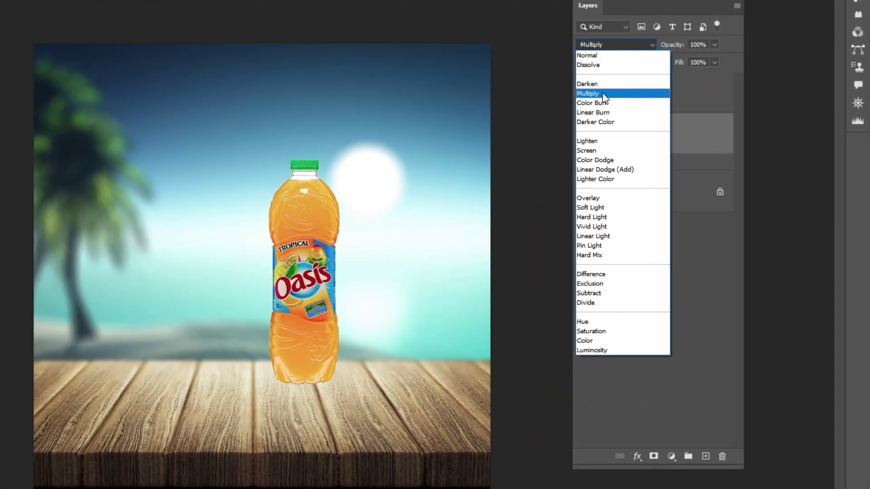
left_click(602, 93)
Step: Transform both bottle layers together, moving them down onto the wooden table and scaling them to about 104.69%
left_click(649, 100, "shift")
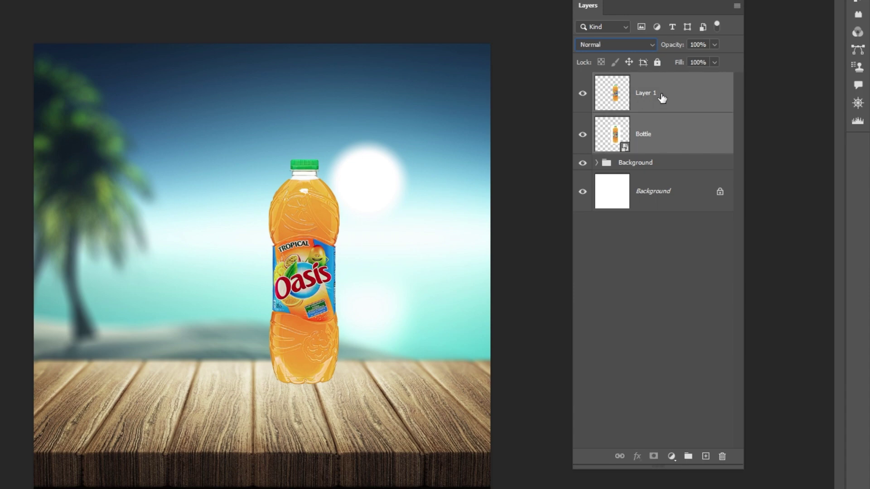
key("ctrl+t")
left_click_drag(328, 279, 325, 297)
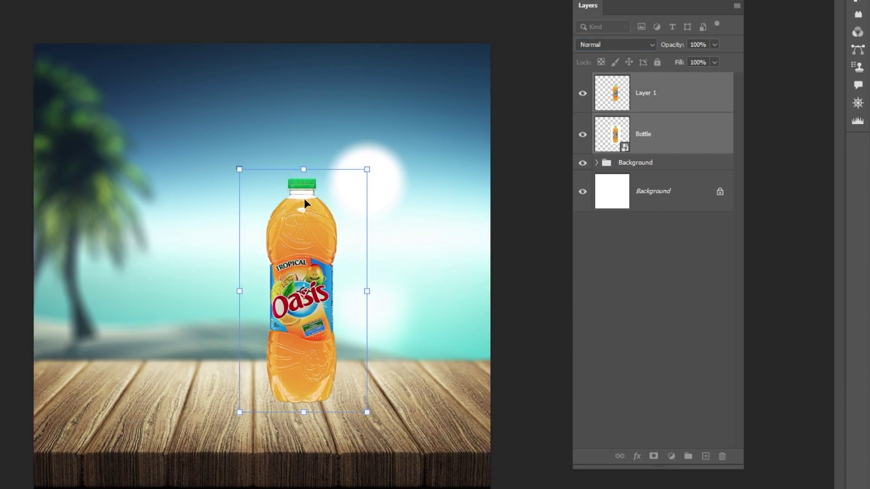
left_click_drag(307, 171, 304, 161)
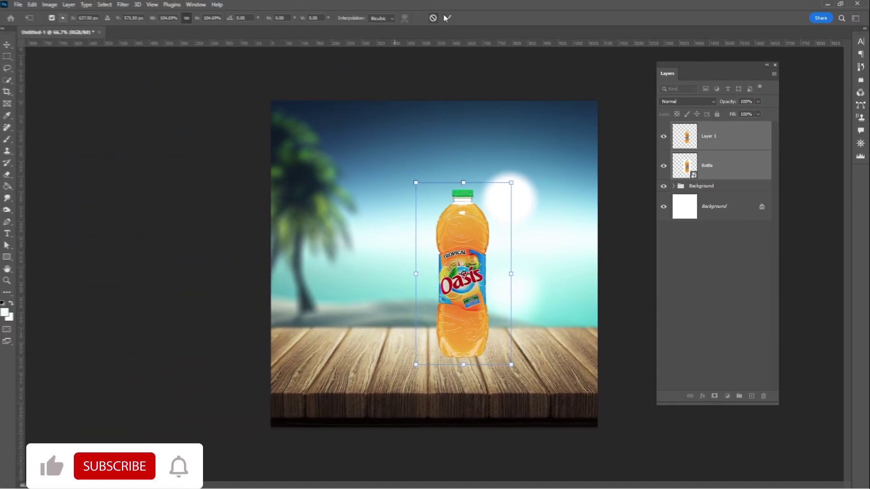
left_click(447, 18)
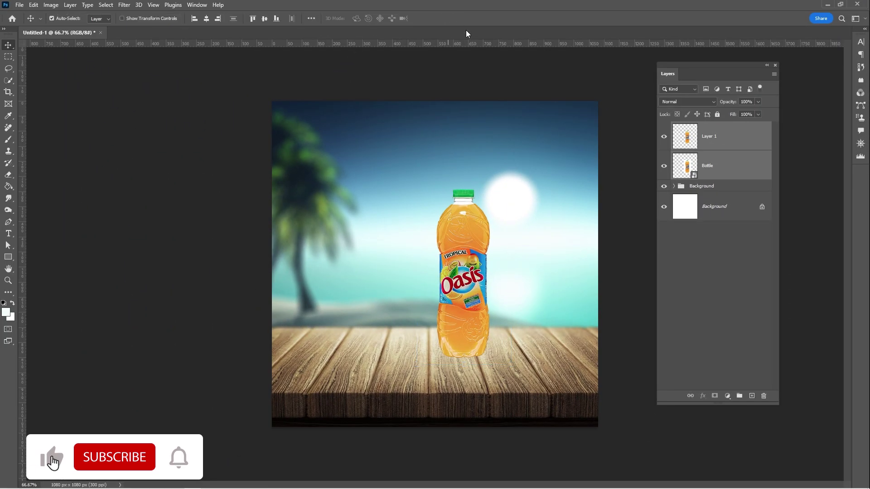
Step: Add a new empty layer between the Bottle layer and the Background group
left_click(727, 176)
left_click(740, 190)
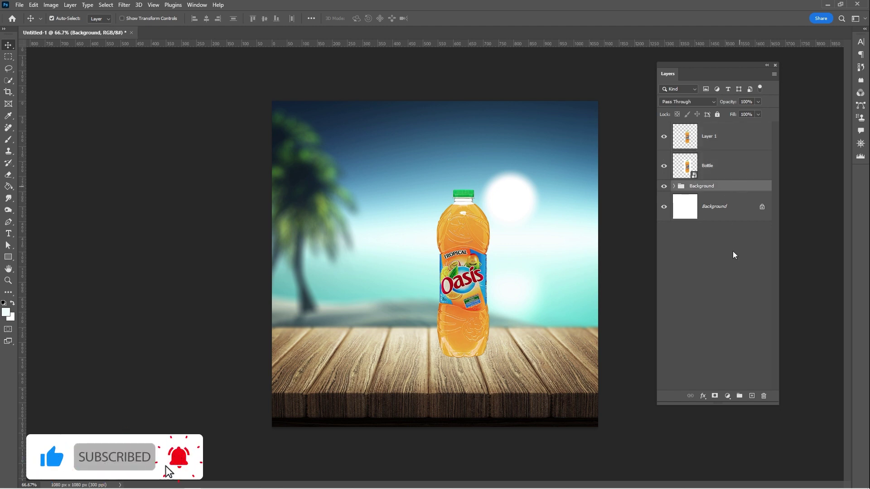
left_click(750, 396)
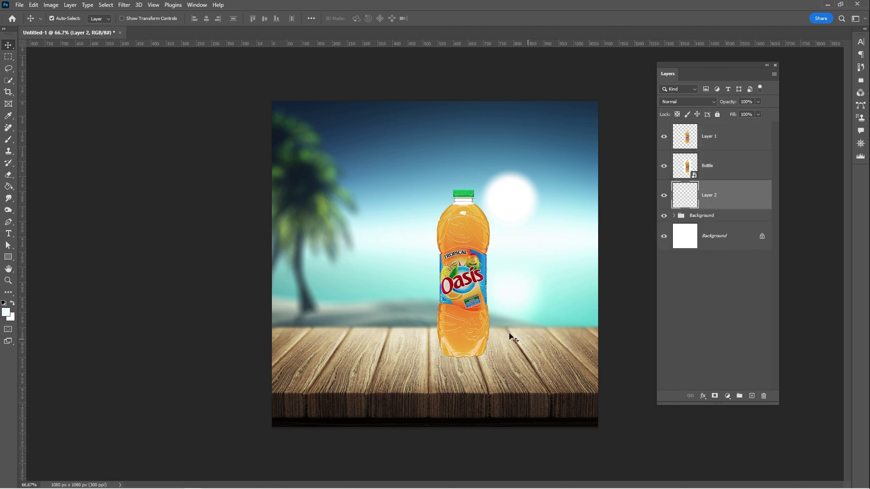
Step: Set up a 700 px Soft Round brush with 0% hardness and flatten its tip into a thin horizontal ellipse
key("b")
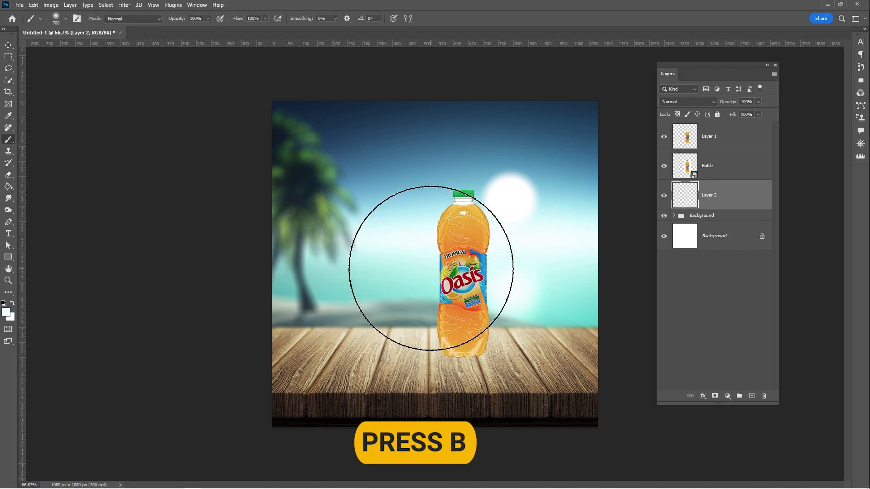
right_click(422, 312)
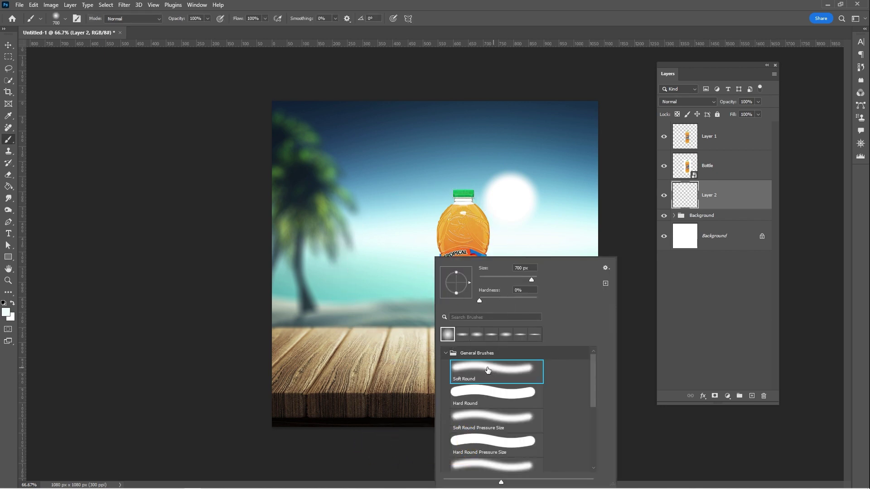
left_click_drag(457, 292, 457, 286)
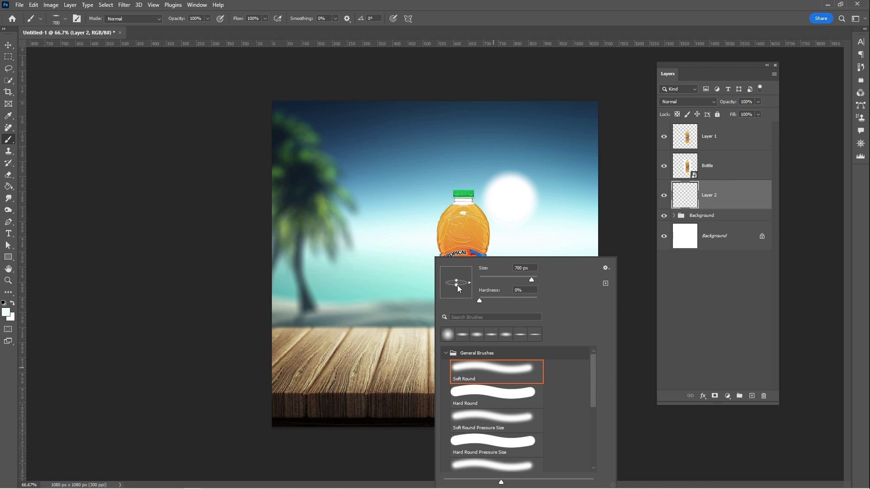
left_click(682, 200)
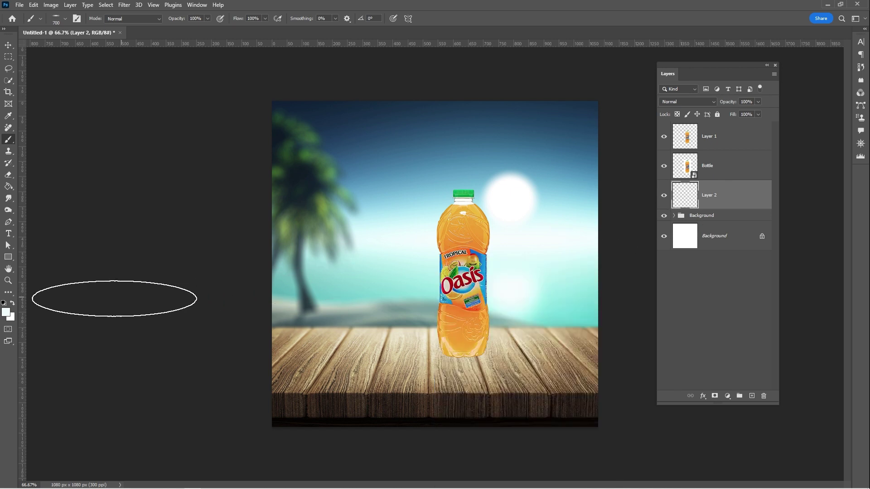
Step: Sample the bottle's orange as foreground color and darken it to the deep brown 261600
left_click(9, 313)
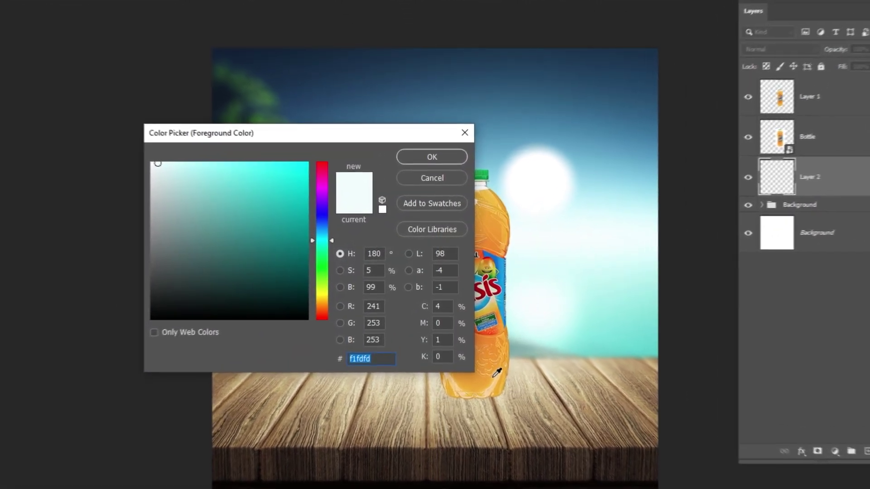
left_click(495, 374)
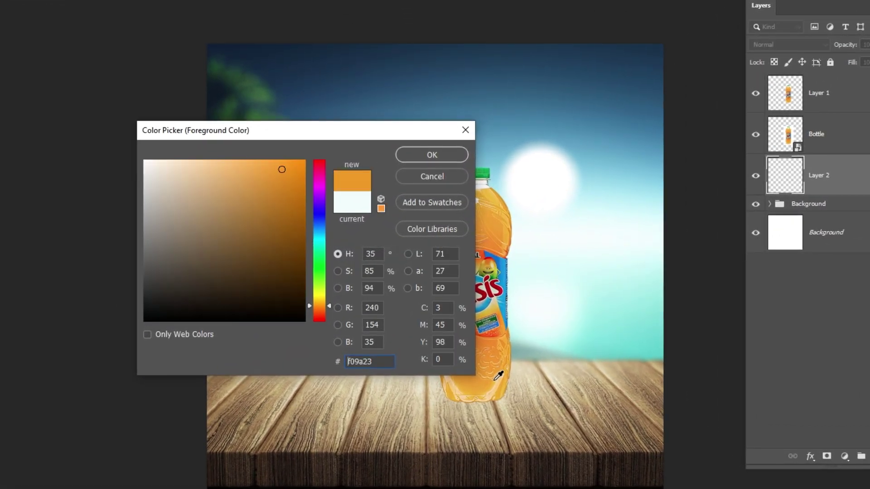
left_click_drag(290, 284, 311, 293)
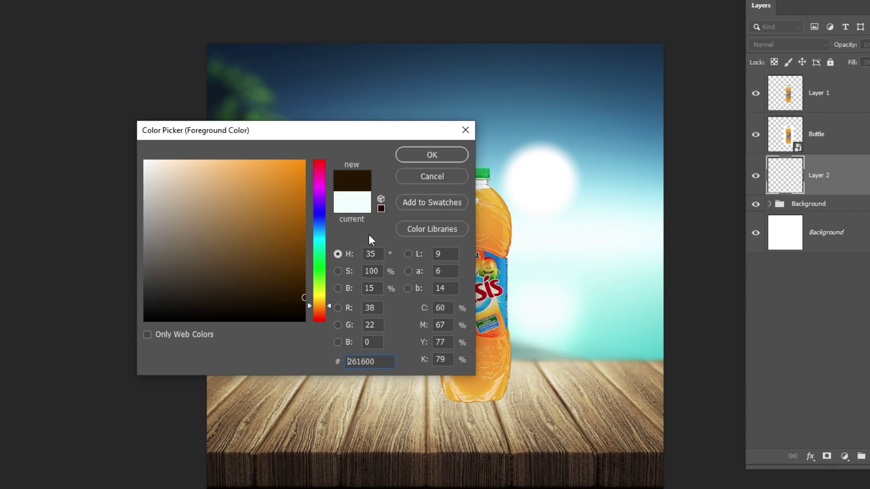
left_click(426, 156)
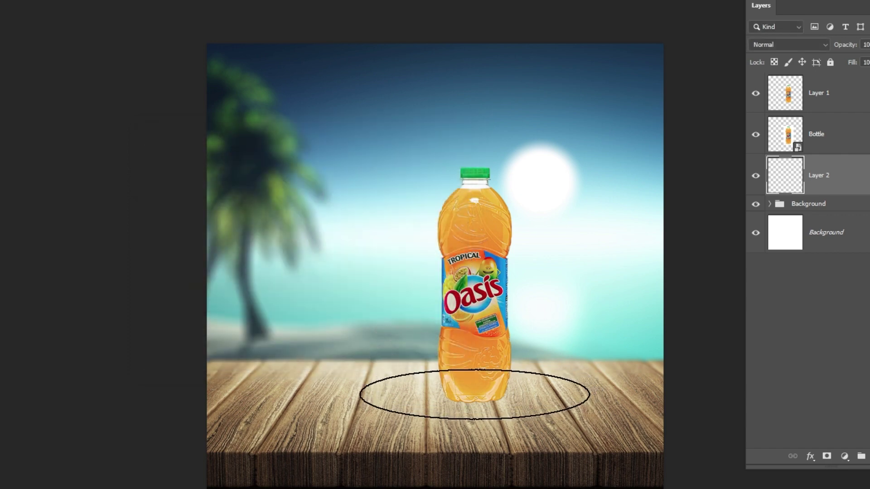
Step: Shrink the brush to 200 px and paint a contact shadow under the bottle's base on Layer 2
left_click_drag(472, 400, 522, 410)
key("bracketleft")
key("bracketleft")
key("bracketleft")
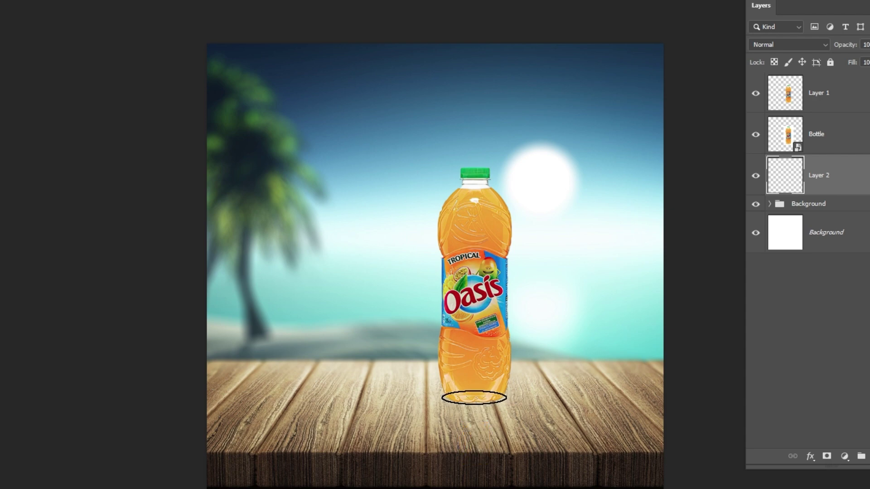
left_click(474, 399)
left_click(474, 399)
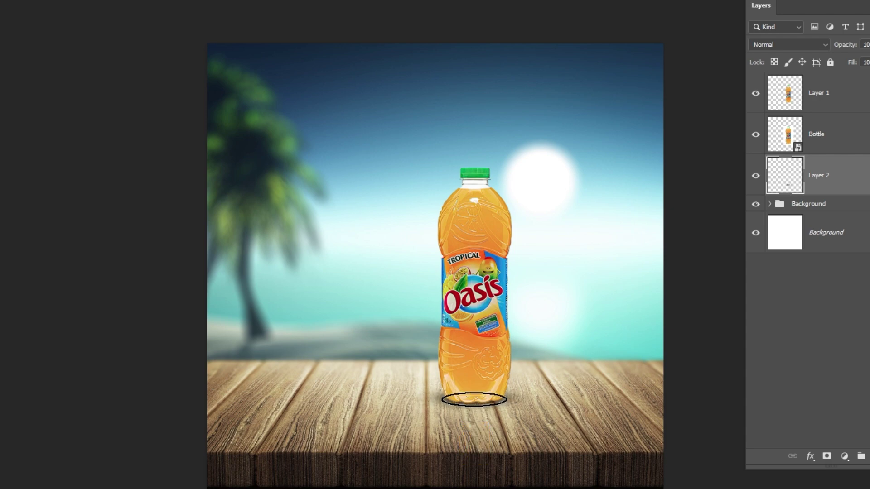
Step: Transform the painted shadow, squashing it slightly from above so it sits flatter beneath the bottle
key("ctrl+t")
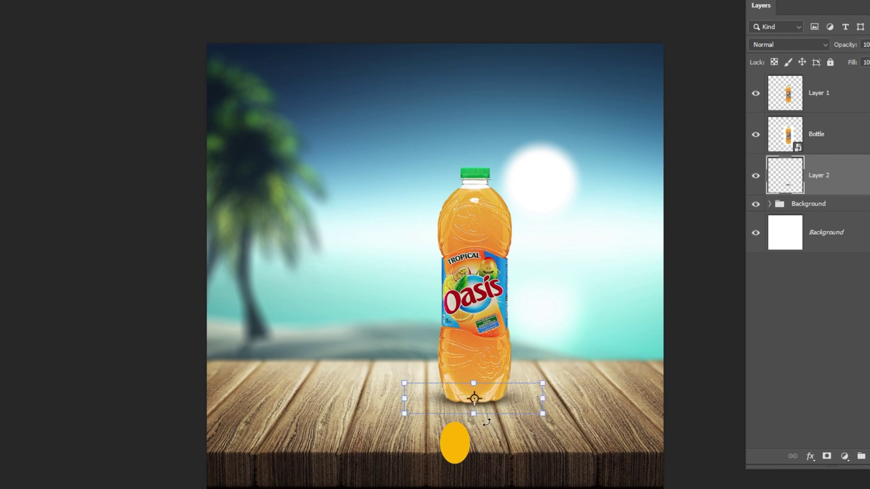
left_click_drag(474, 383, 474, 386)
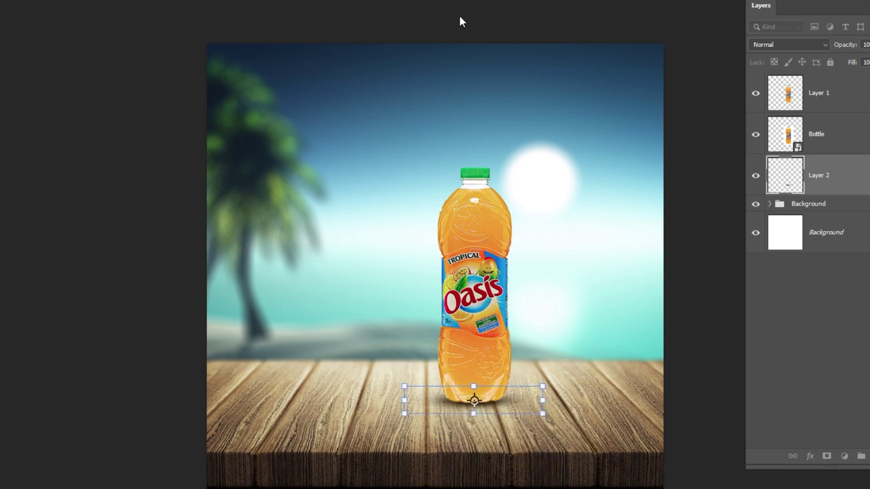
key("Return")
key("b")
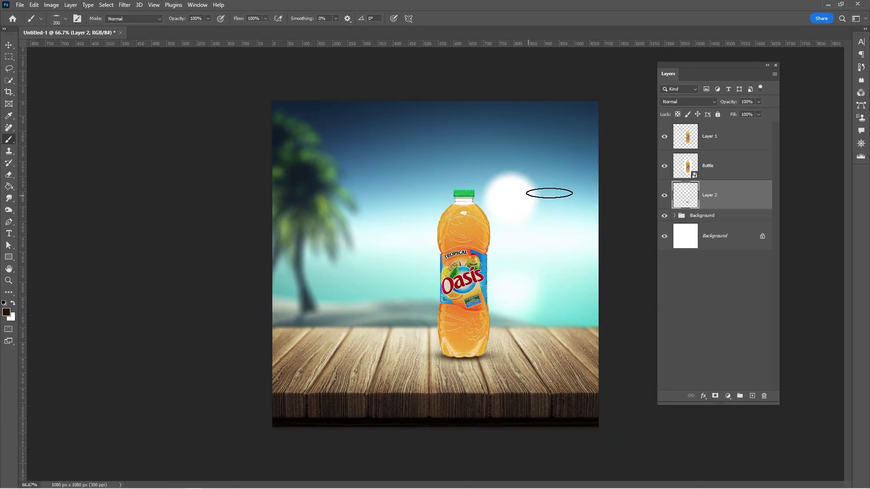
Step: Add a new layer above Layer 1 and clip it to the bottle cutout with a clipping mask
left_click(715, 140)
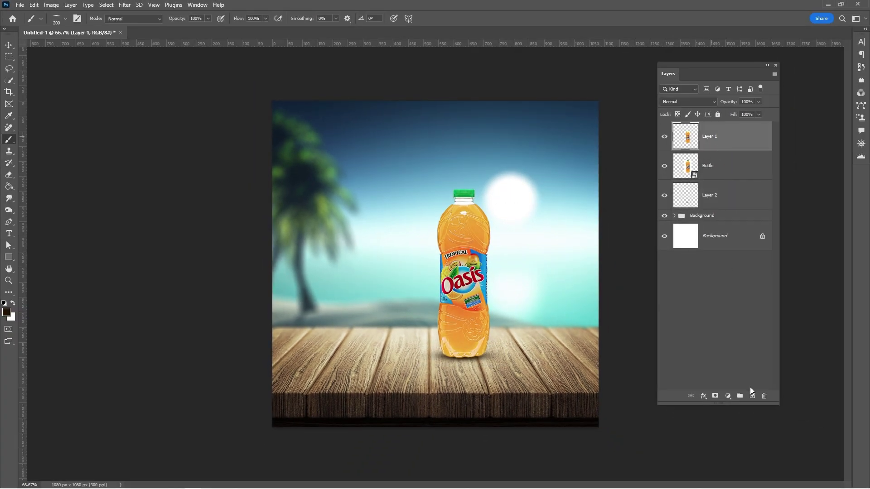
left_click(752, 396)
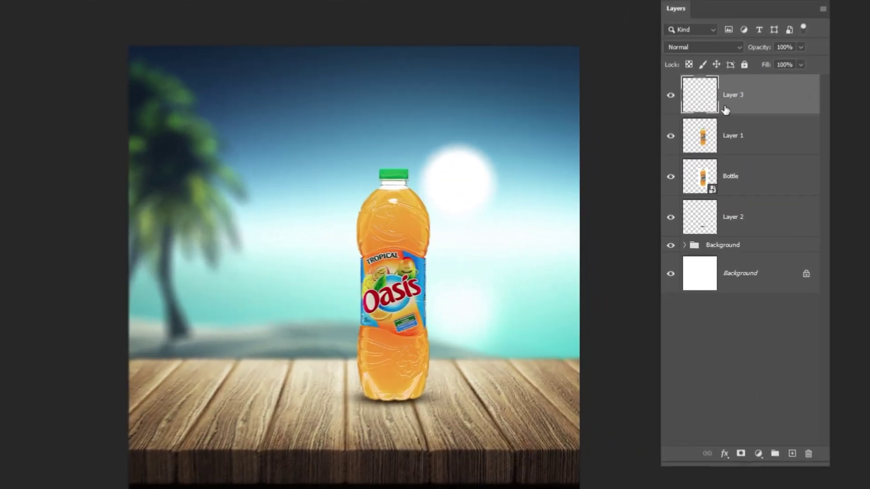
right_click(724, 109)
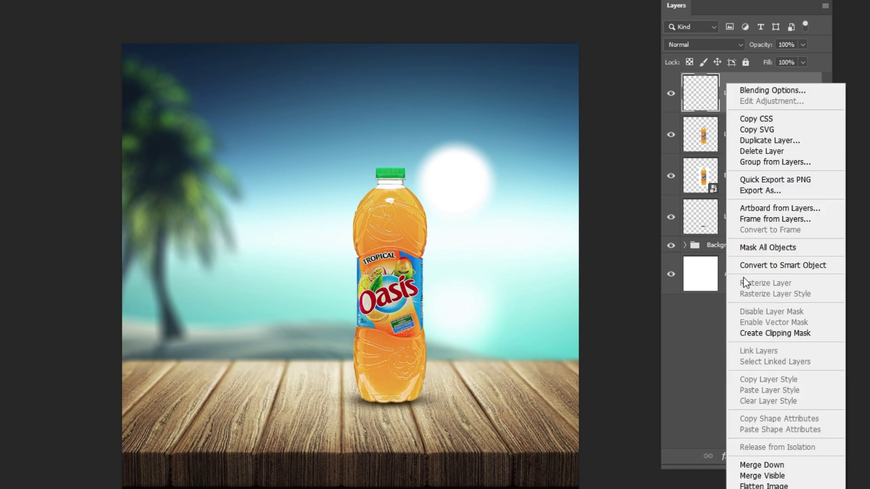
left_click(743, 334)
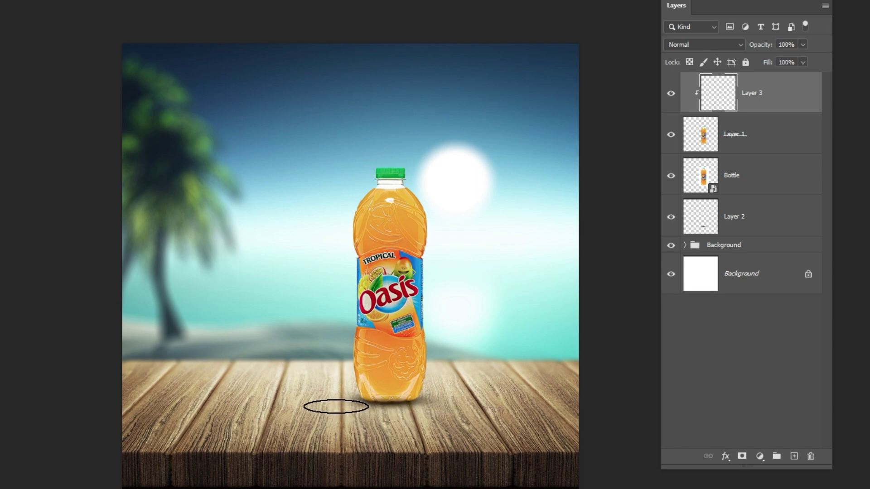
Step: Paint dark shading along the bottle's bottom edge on the clipped layer and lower its opacity to 83%
mouse_move(348, 412)
left_mouse_down()
mouse_move(413, 418)
mouse_move(456, 403)
mouse_move(447, 404)
left_mouse_up()
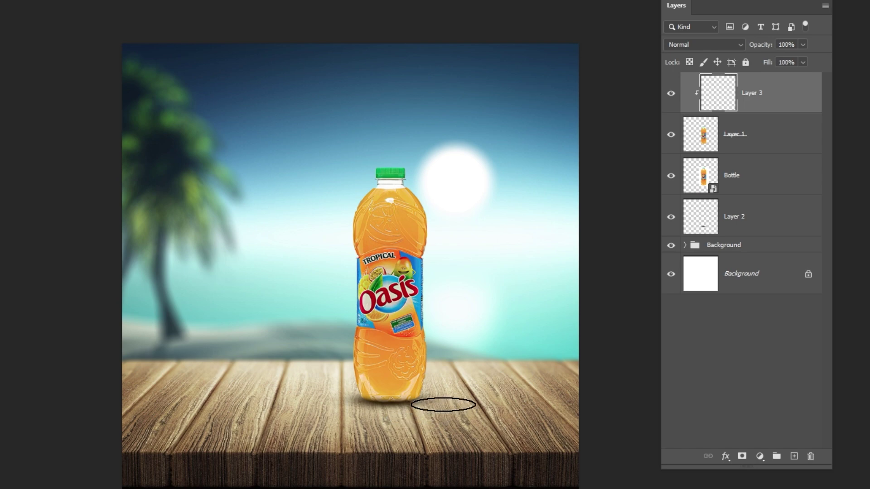
left_click(801, 45)
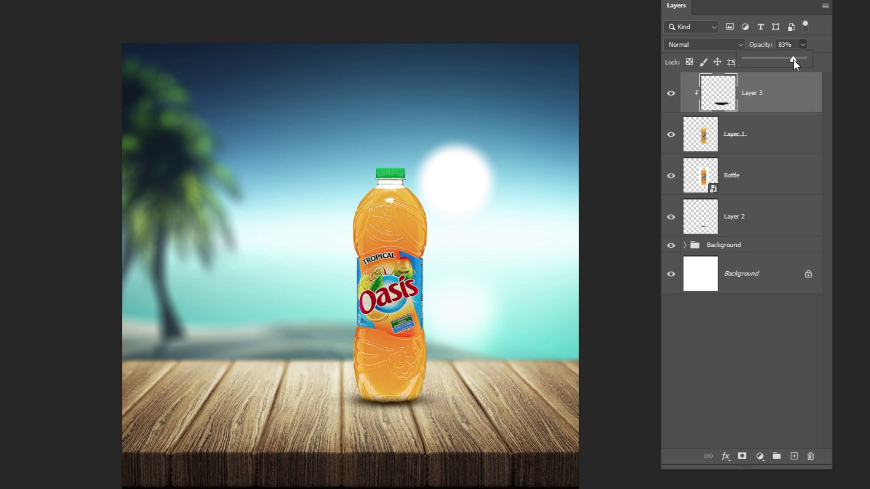
left_click(803, 44)
left_click(670, 95)
left_click(670, 95)
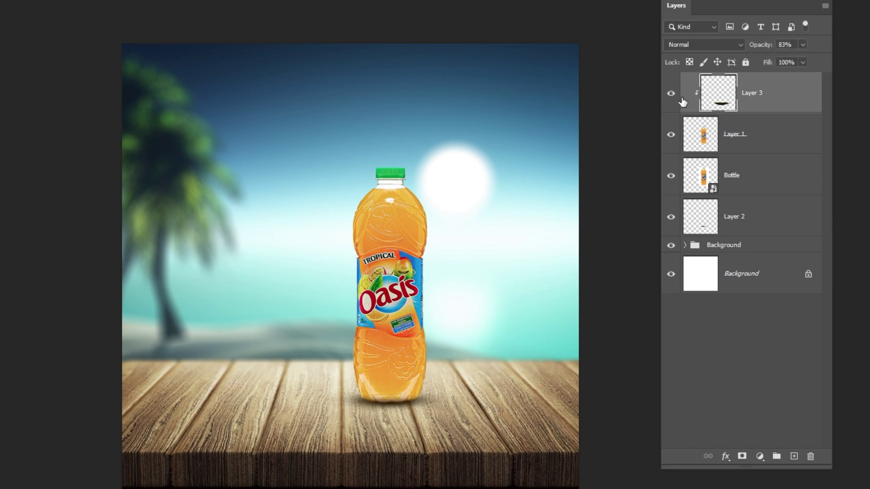
Step: Add a Color Balance adjustment clipped to the bottle, with midtones set to red +55 and blue +8
left_click(762, 457)
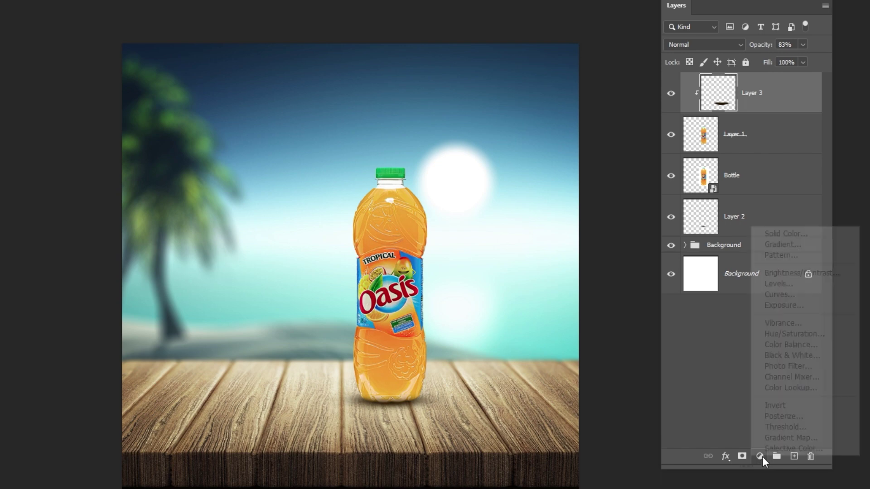
left_click(774, 345)
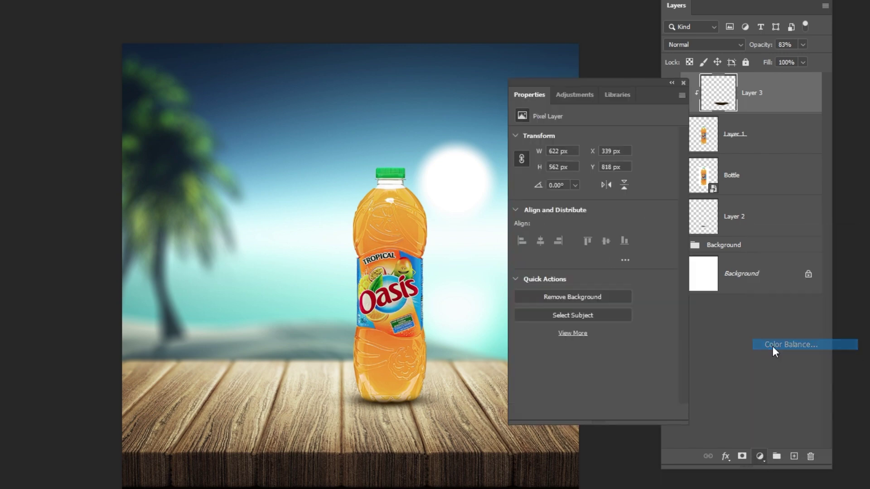
left_click(591, 413)
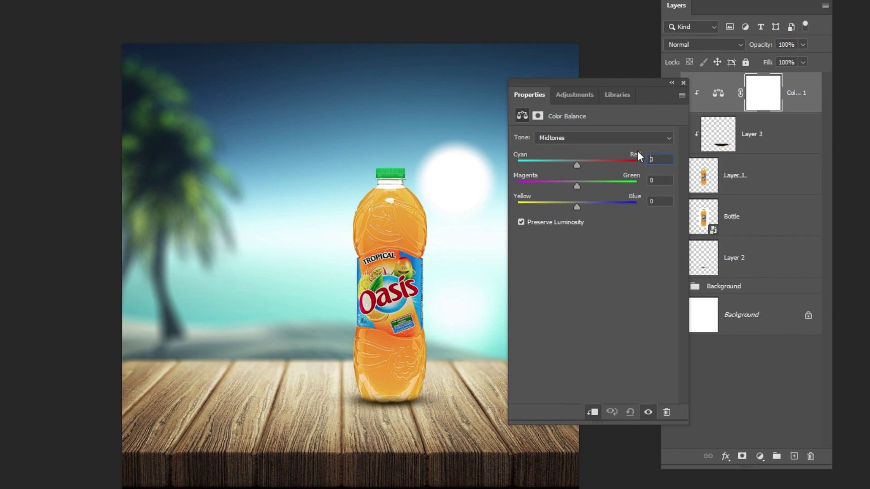
left_click(649, 160)
type("55")
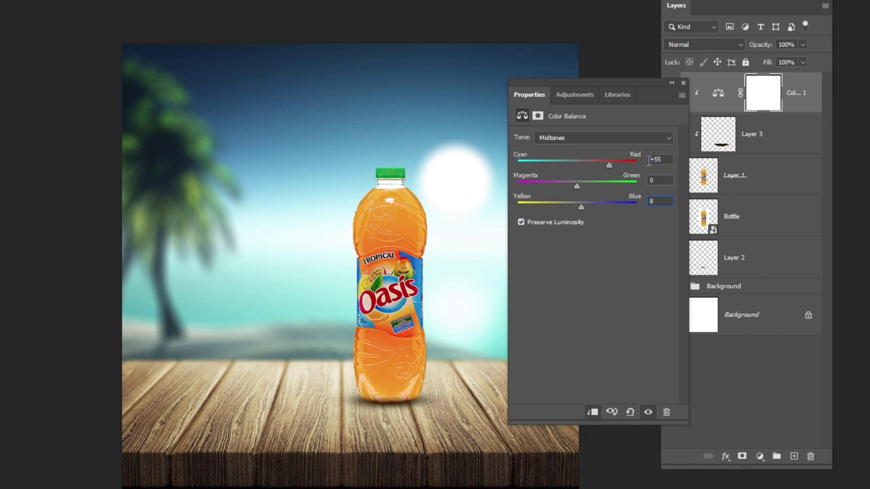
left_click(683, 83)
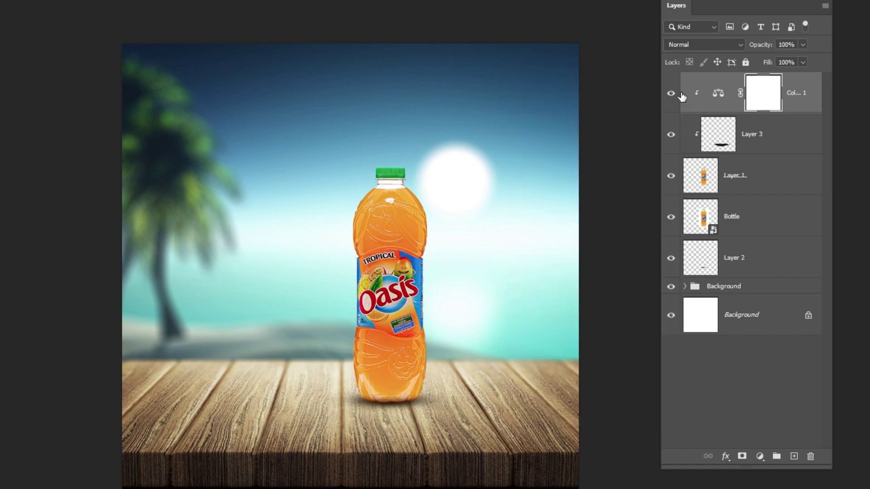
left_click(671, 94)
Step: Select the white neck area just below the green cap with the Rectangular Marquee tool
key("z")
left_click(391, 195)
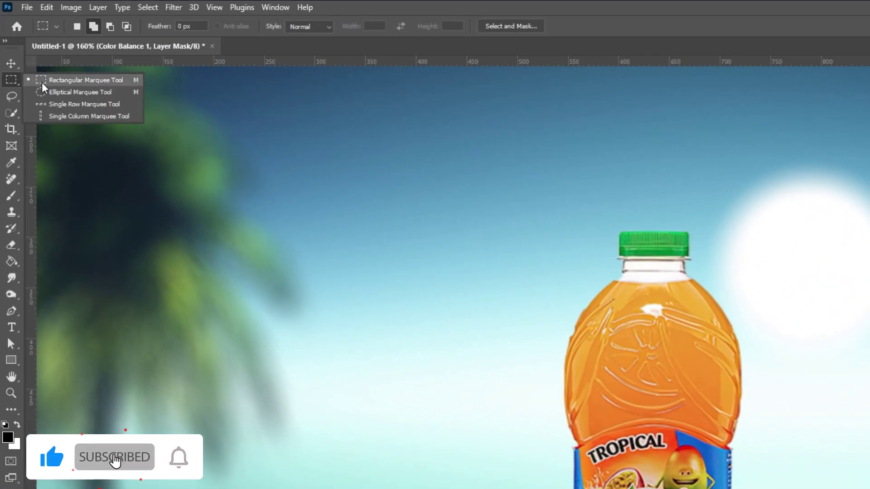
left_click(43, 86)
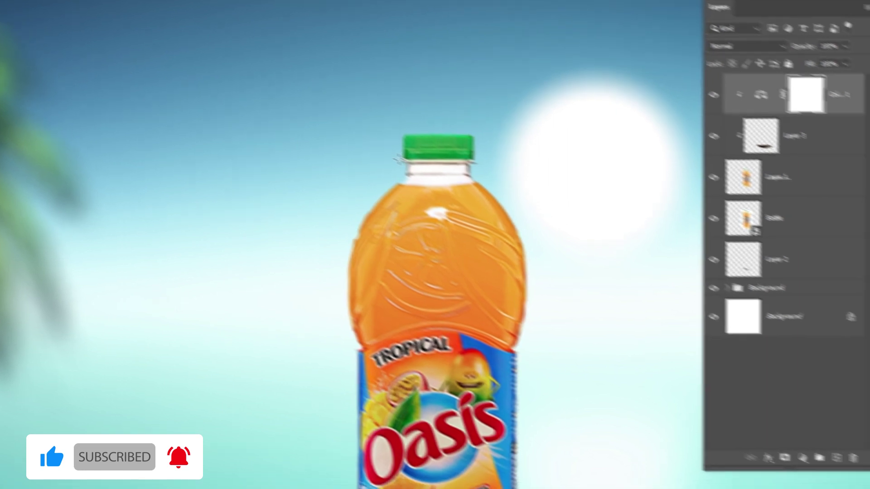
left_click_drag(615, 257, 661, 271)
left_click_drag(433, 169, 478, 180)
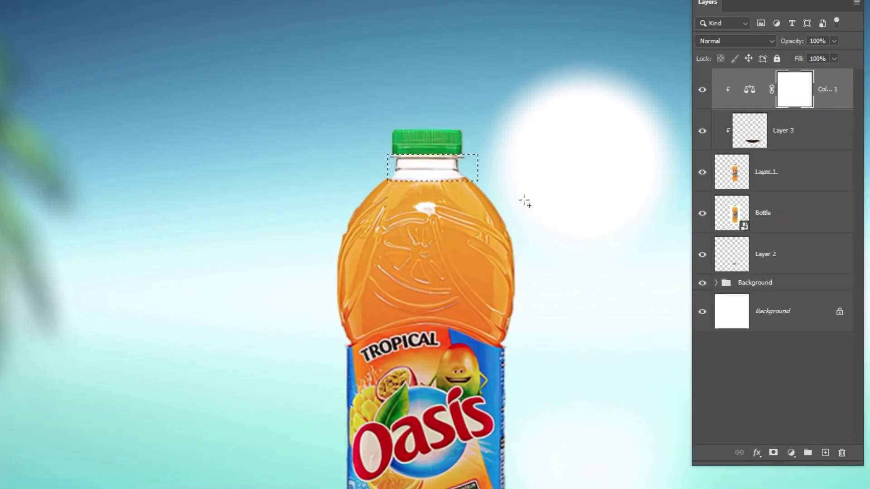
Step: Add a layer mask to Layer 1 from the neck selection and invert it so only the neck is hidden
left_click(777, 191)
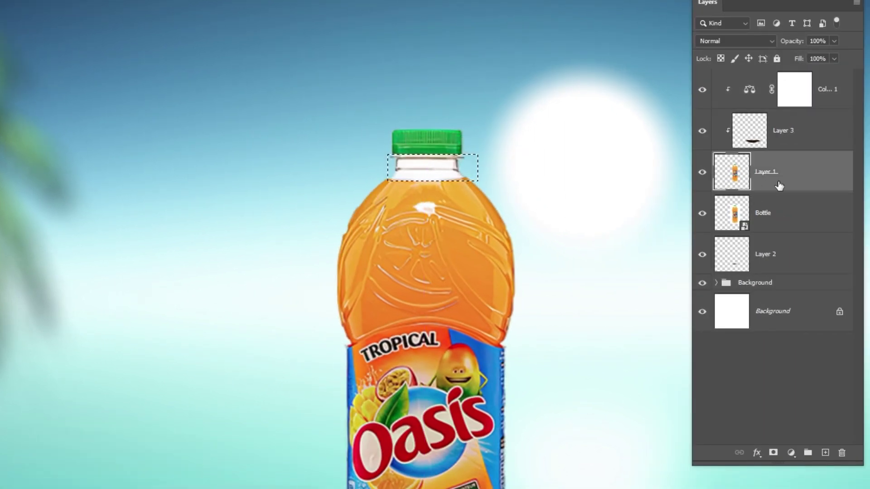
left_click(773, 453)
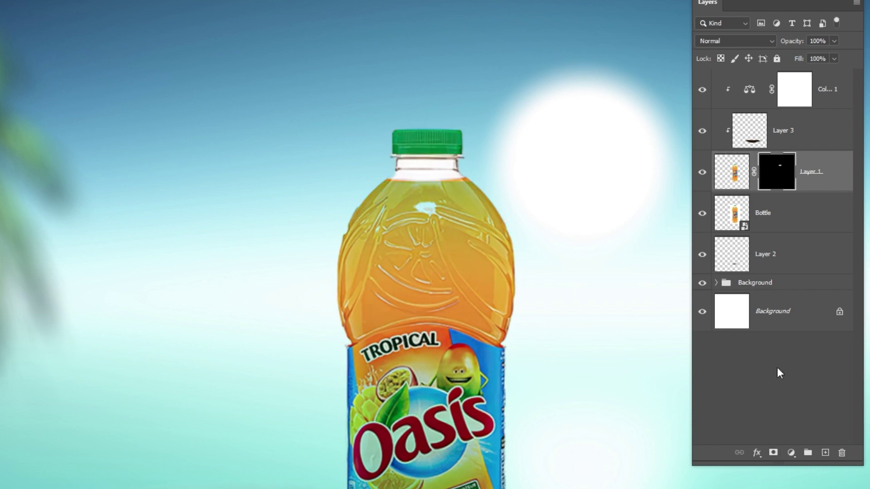
key("ctrl+i")
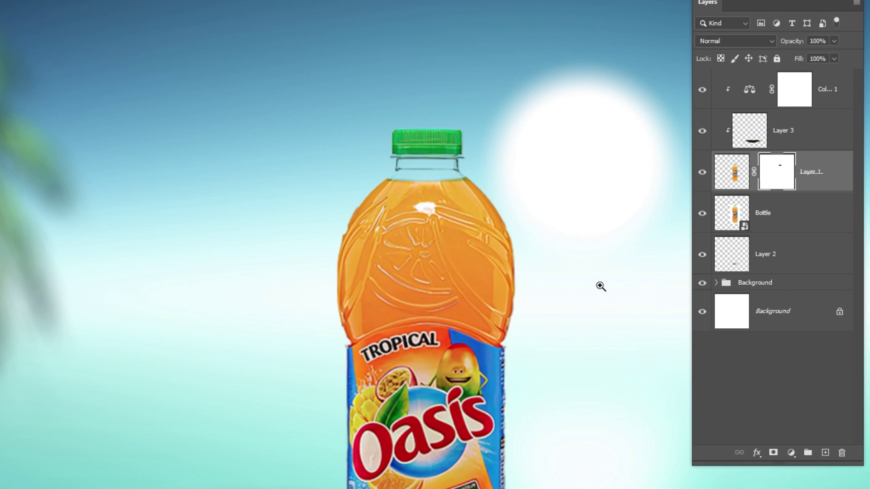
left_click_drag(601, 286, 557, 281)
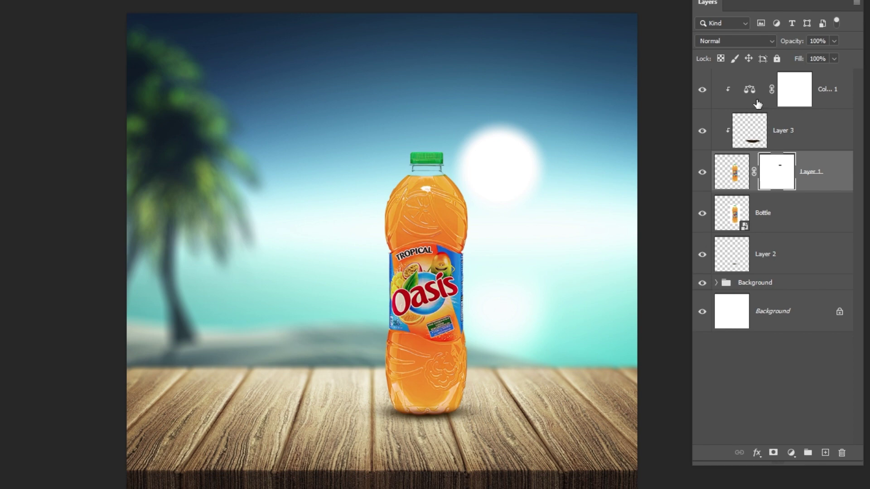
Step: On a new layer above the Color Balance adjustment, paint a white glow over the sun with a 300 px Soft Round brush
left_click(757, 104)
left_click(824, 453)
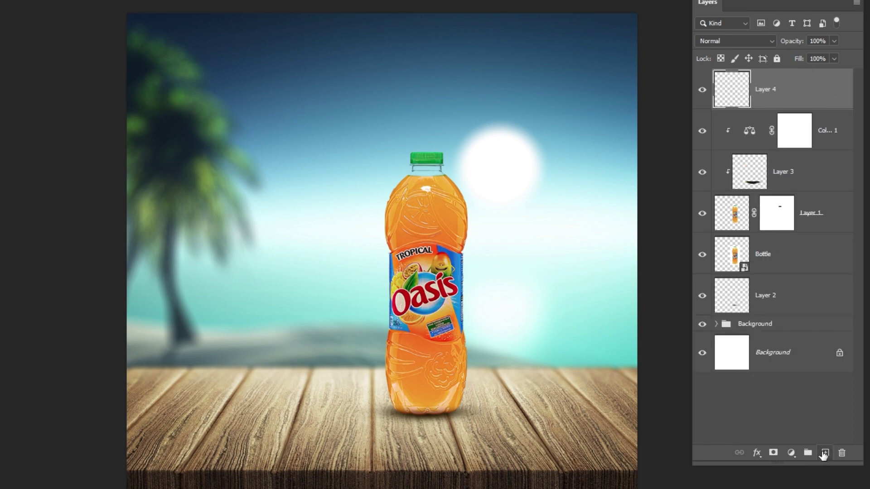
key("ctrl+b")
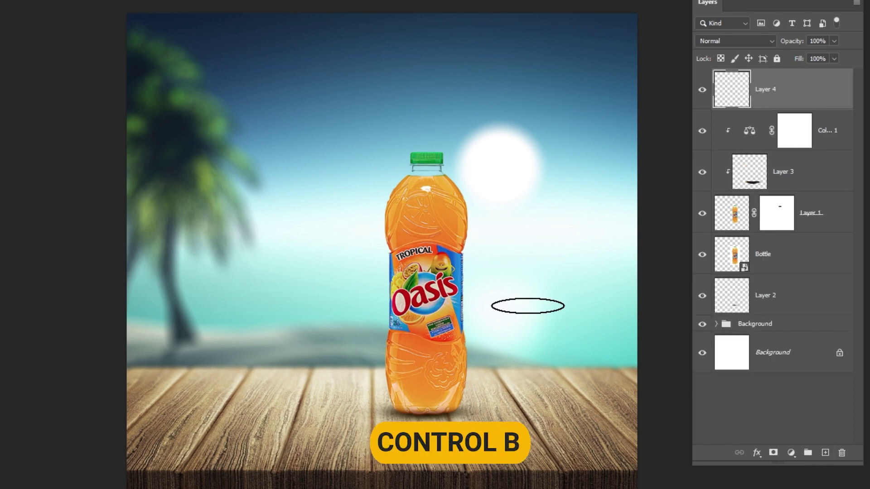
right_click(498, 288)
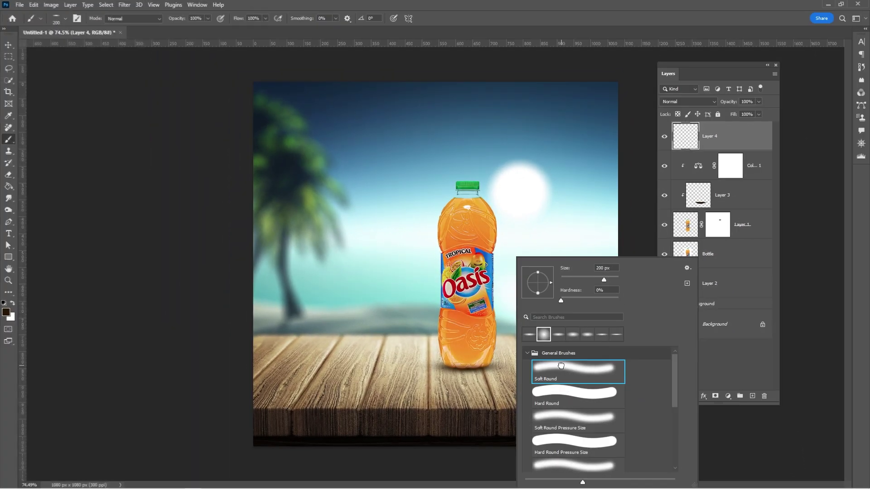
left_click(561, 365)
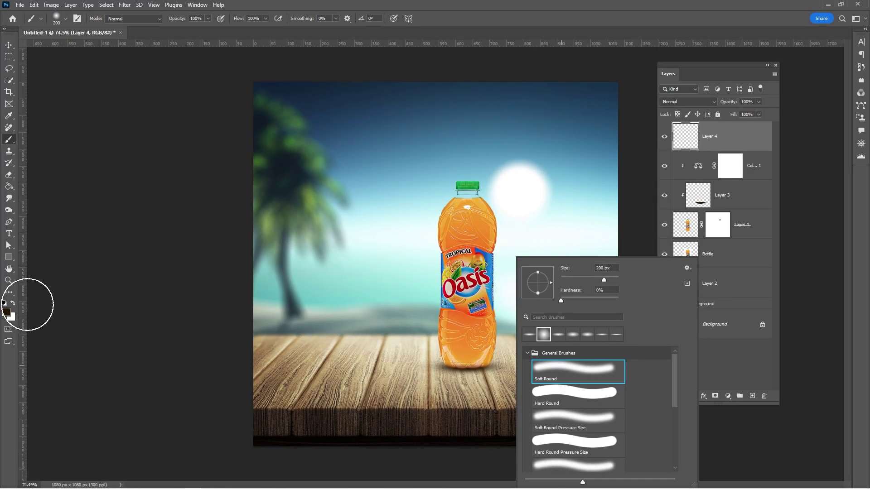
left_click(14, 303)
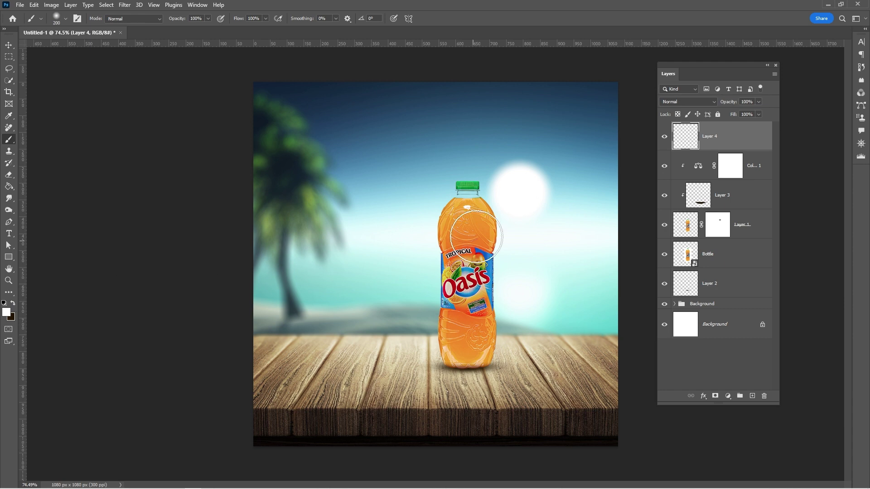
key("bracketright")
key("bracketright")
key("bracketright")
key("bracketright")
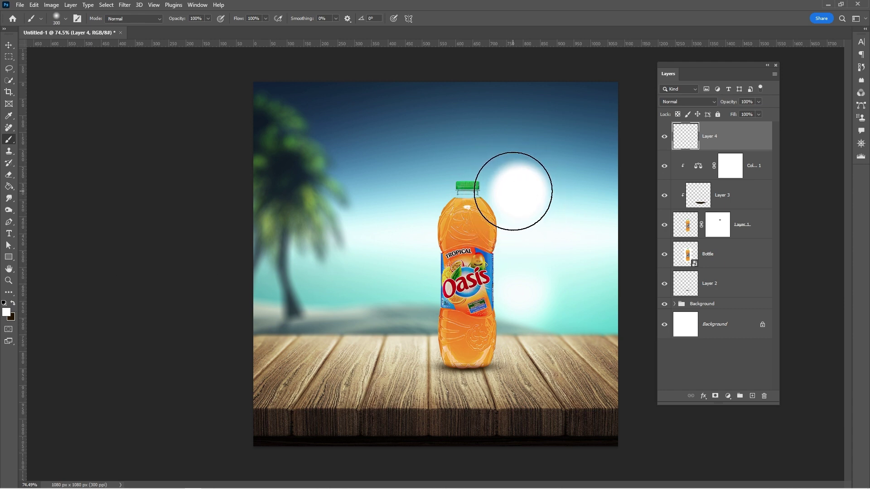
left_click(510, 195)
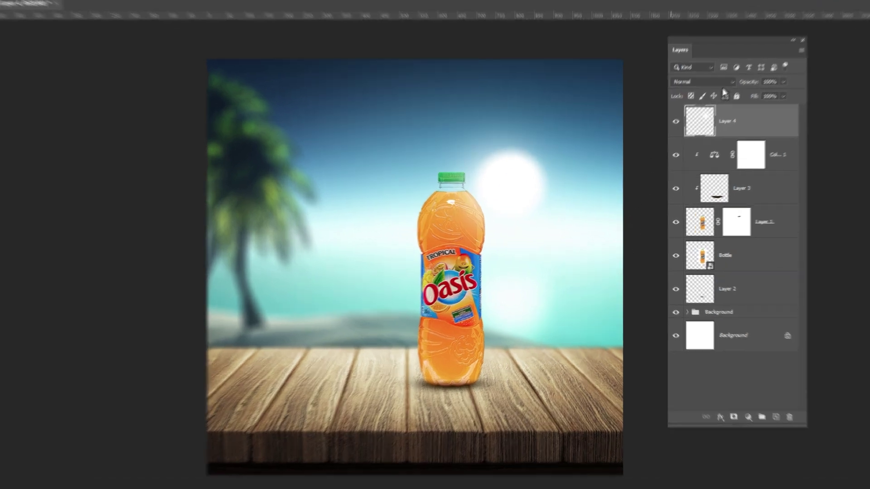
Step: Set the glow layer's blend mode to Screen and its opacity to 67%
left_click(705, 103)
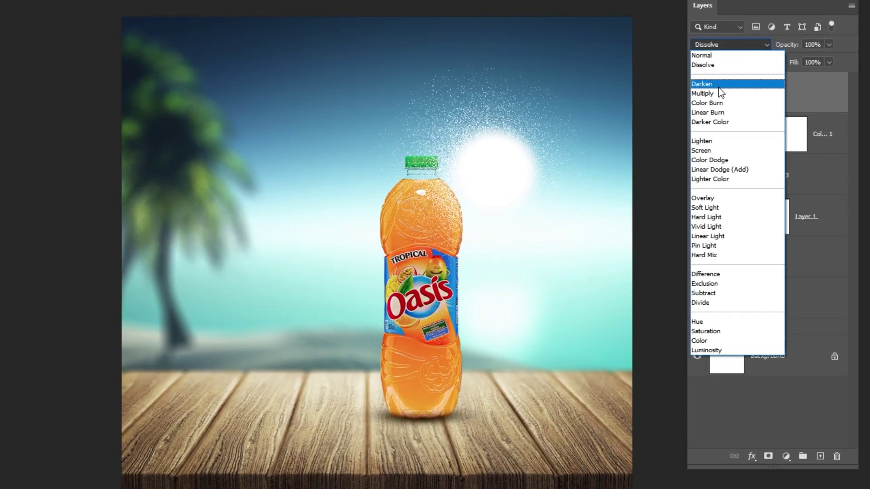
left_click(703, 150)
left_click(829, 44)
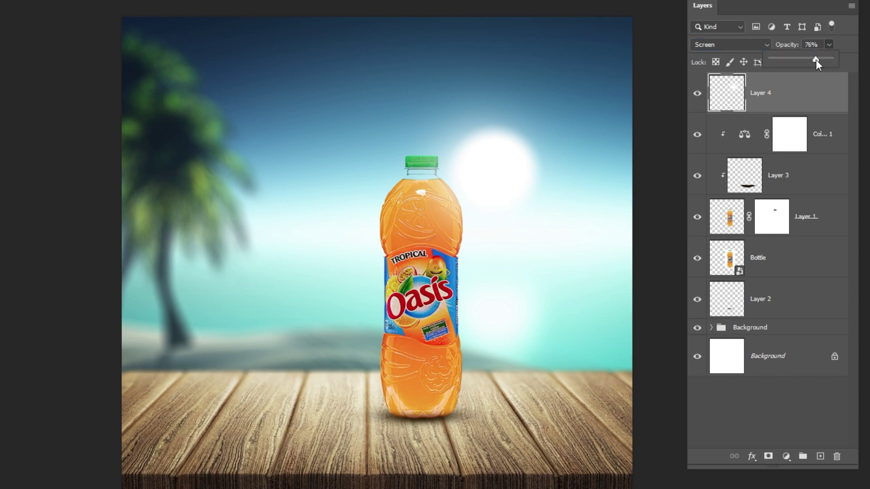
left_click(841, 42)
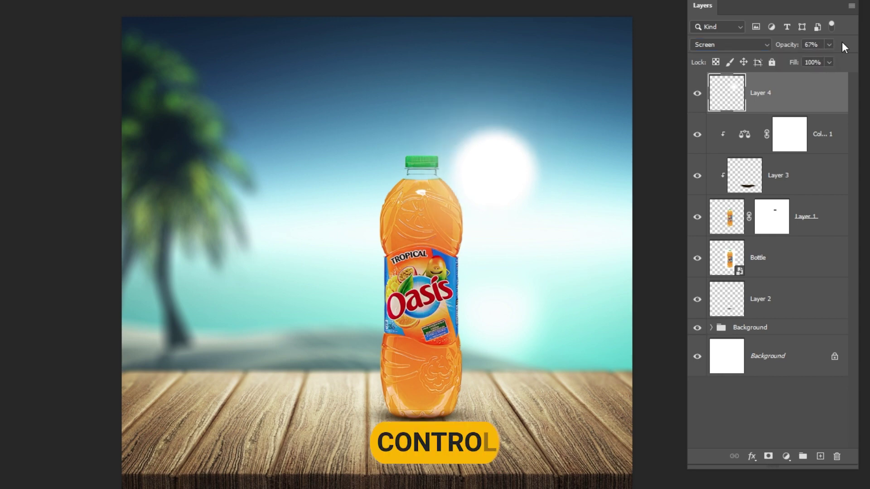
Step: Enlarge the glow to about 530 px wide and shift it slightly around the sun beside the bottle cap
key("ctrl+t")
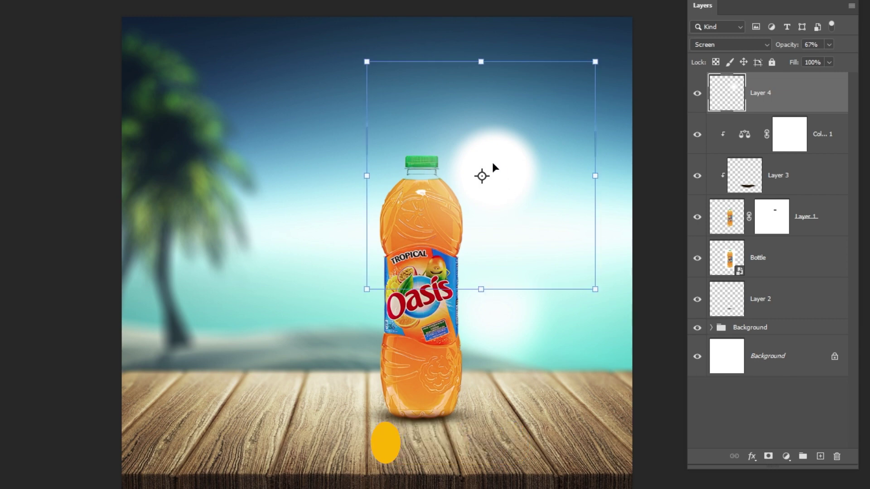
left_click_drag(368, 60, 348, 38)
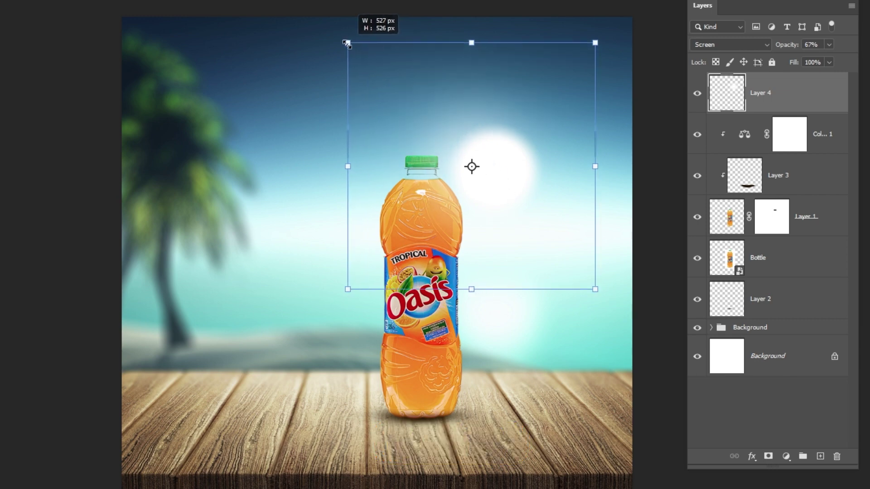
left_click_drag(520, 176, 528, 177)
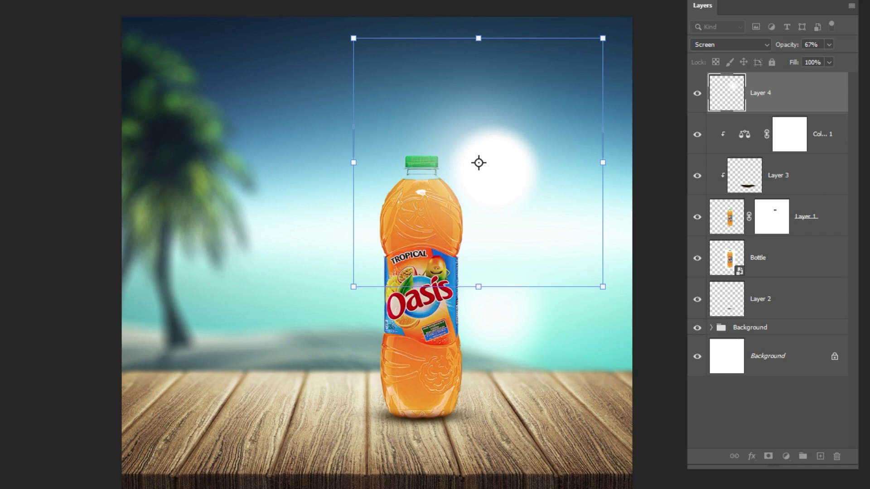
key("Return")
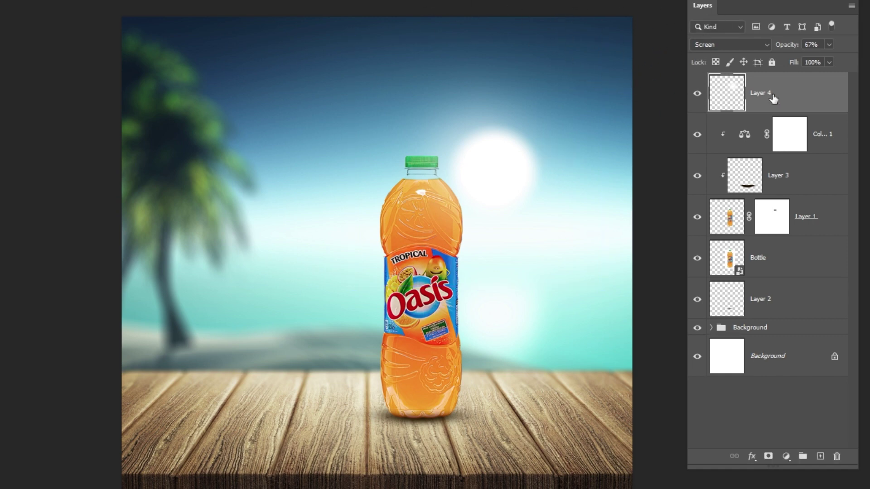
Step: Group all layers from Layer 4 down to Layer 2 and name the group Bottle
left_click(796, 307, "shift")
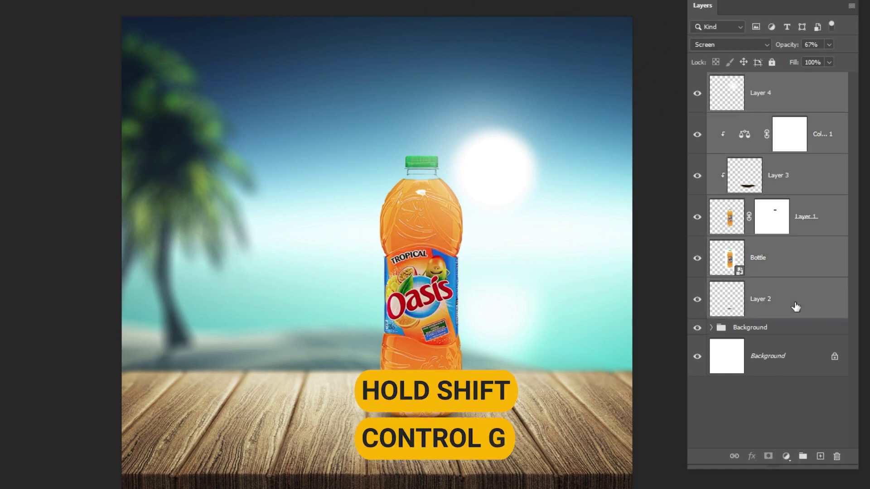
key("ctrl+g")
double_click(746, 80)
type("Bo")
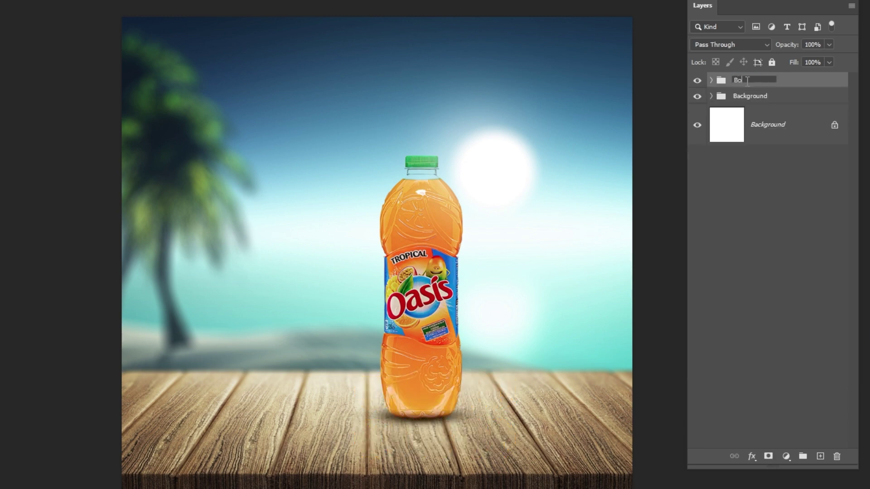
type("ttle")
key("Return")
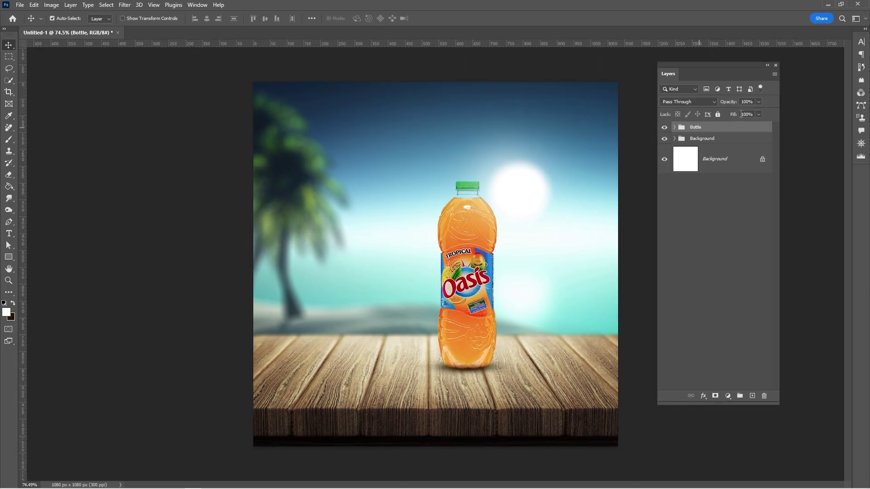
Step: Place the PassionFruit image into the document, scaled to 5.51%, on the table in front of the bottle's lower left side
left_click(827, 6)
left_click_drag(450, 72, 393, 371)
left_click_drag(436, 436, 449, 367)
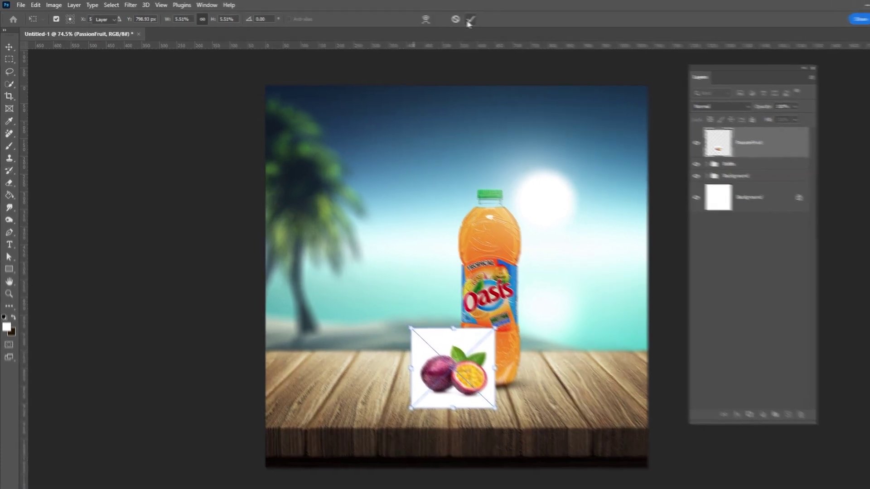
left_click(449, 18)
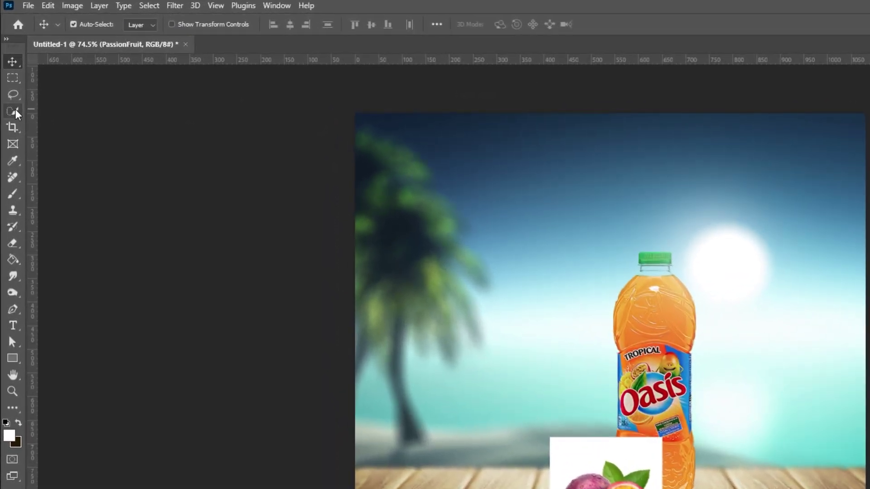
Step: Select the passion fruit with Select Subject in Cloud (Detailed results) mode and copy it to a new layer
left_click_drag(12, 106, 71, 120)
left_click(397, 24)
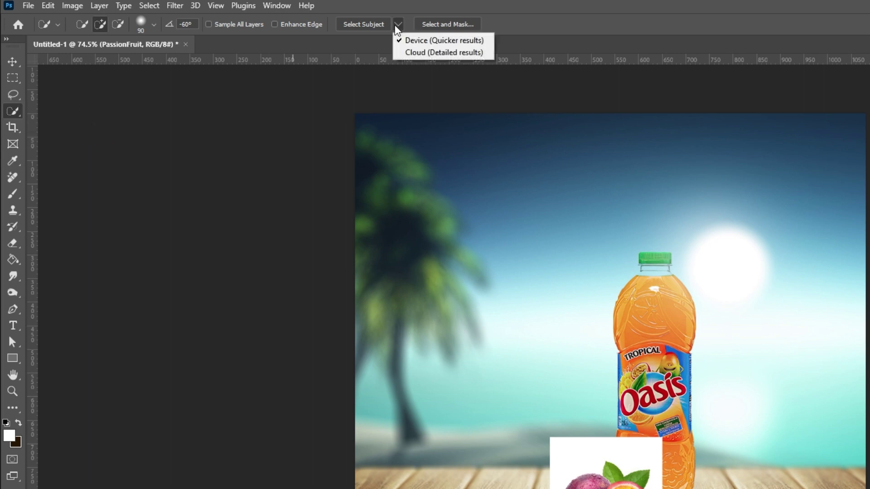
left_click(410, 52)
left_click(365, 24)
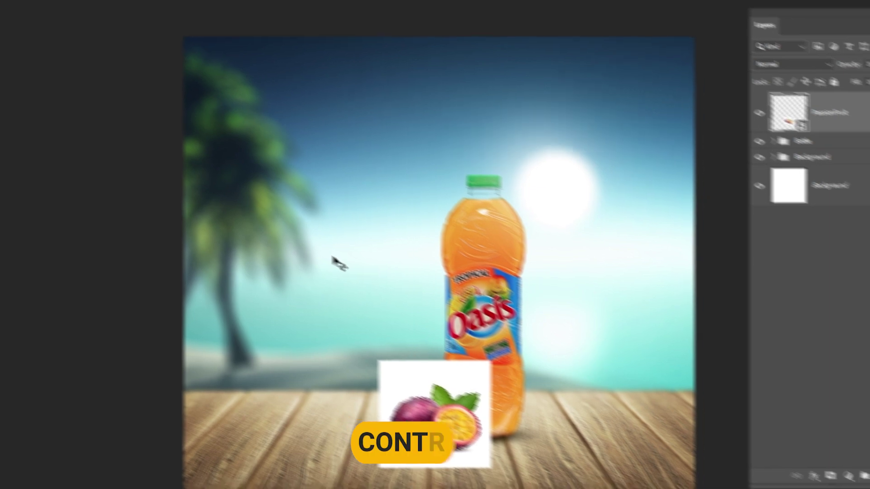
key("ctrl+j")
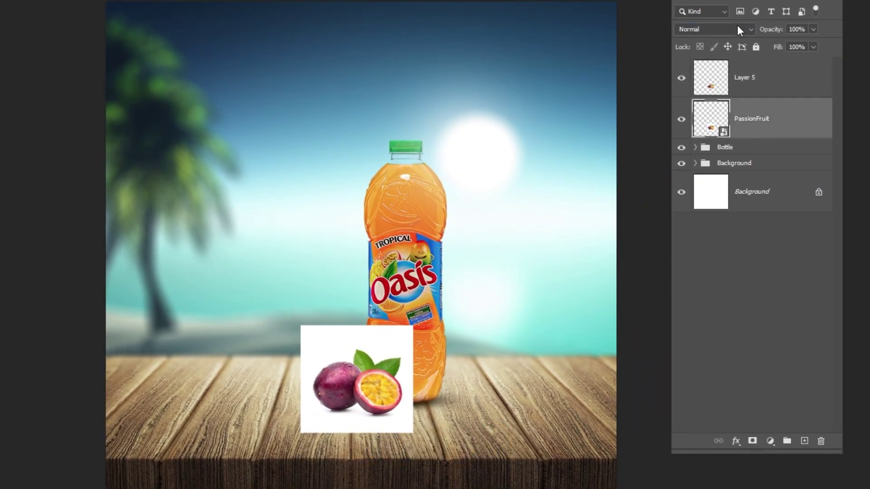
Step: Set the PassionFruit layer to Multiply and move it together with Layer 5 slightly upward on the table
left_click(738, 28)
left_click(695, 77)
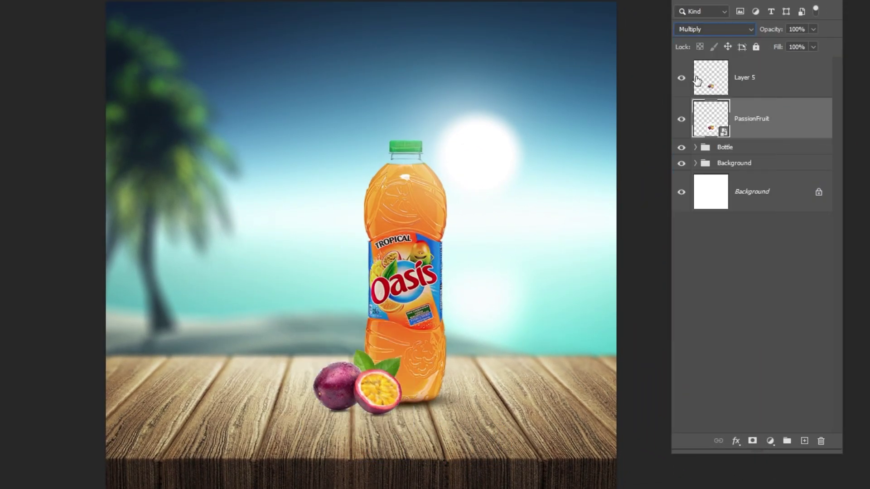
left_click(745, 86, "shift")
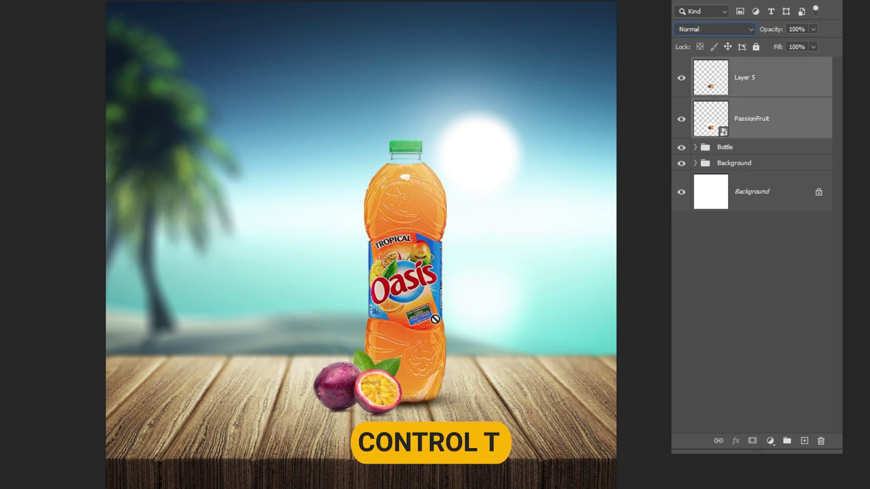
key("ctrl+t")
left_click_drag(378, 392, 378, 388)
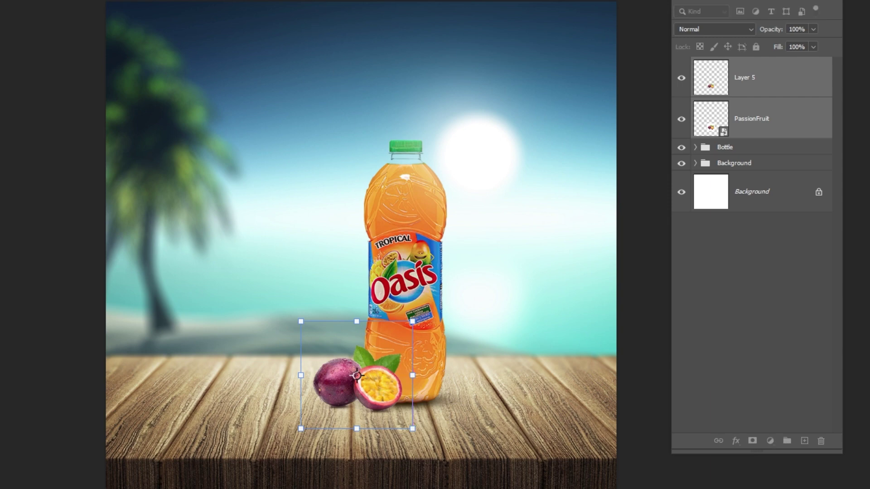
key("Return")
Step: Add a Multiply Drop Shadow to Layer 5 in color 251700 with 41% opacity, 172° angle, 23 px distance and 21 px size
left_click(752, 87)
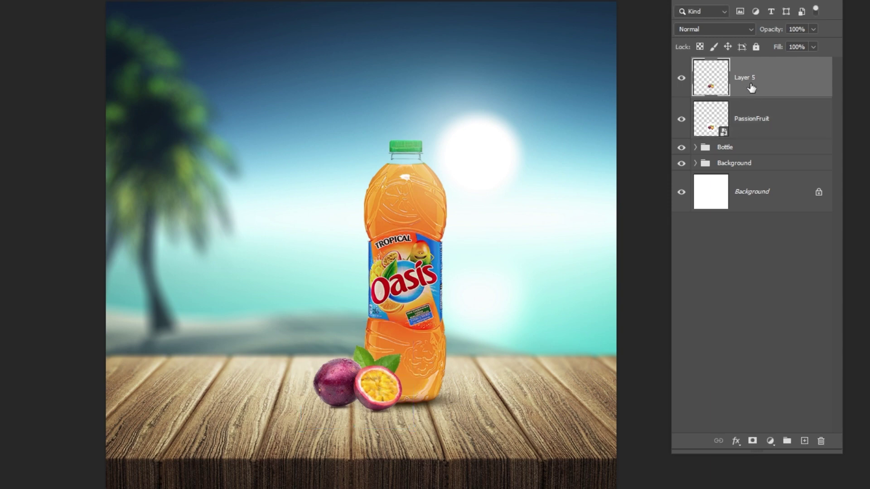
left_click(734, 441)
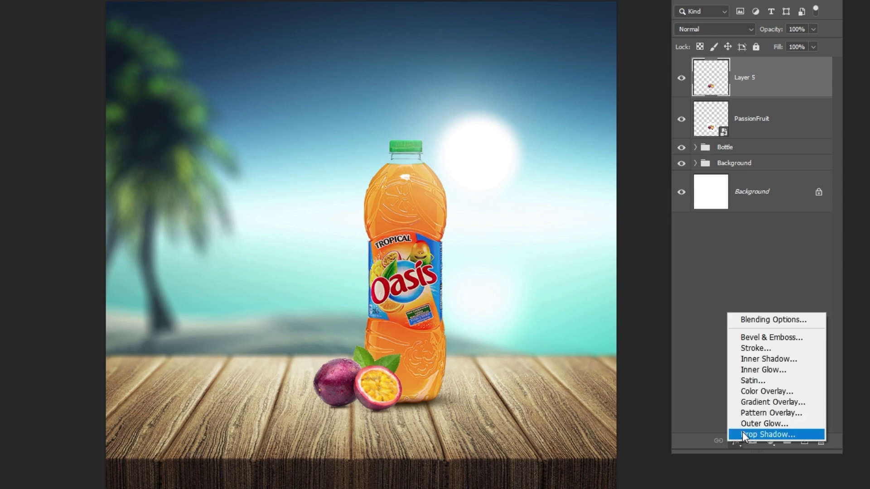
left_click(743, 433)
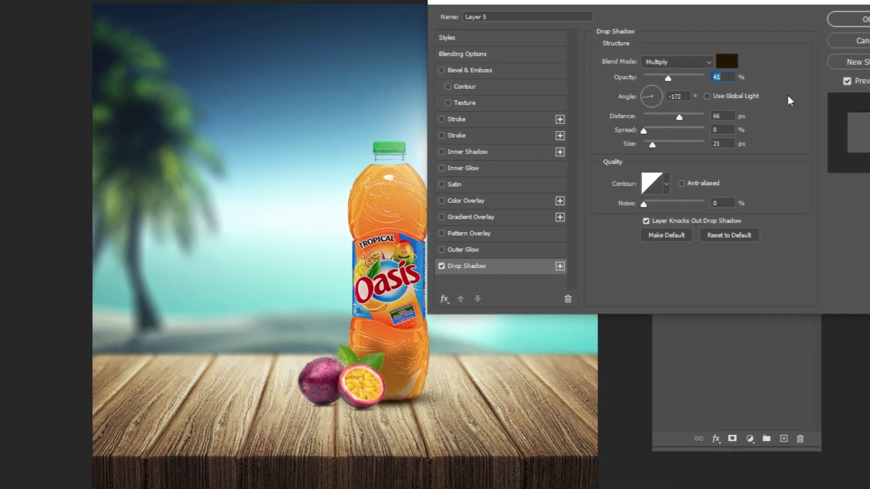
left_click(691, 63)
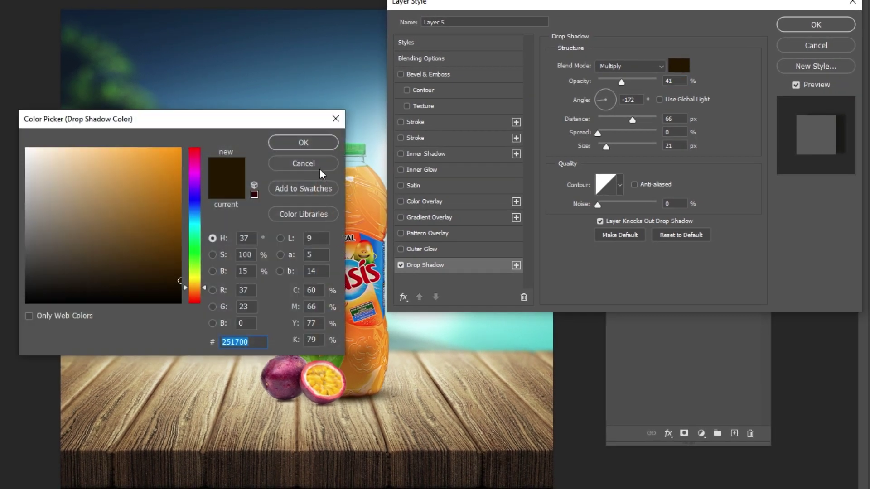
left_click(311, 145)
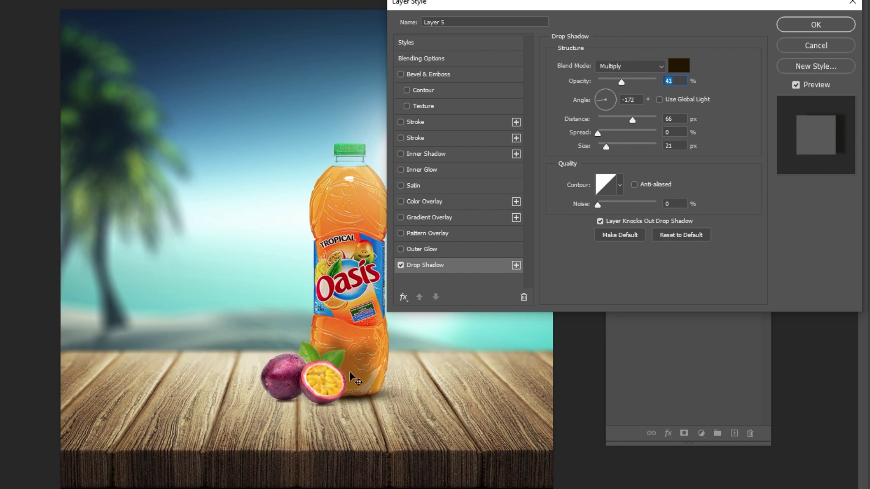
left_click_drag(352, 375, 333, 380)
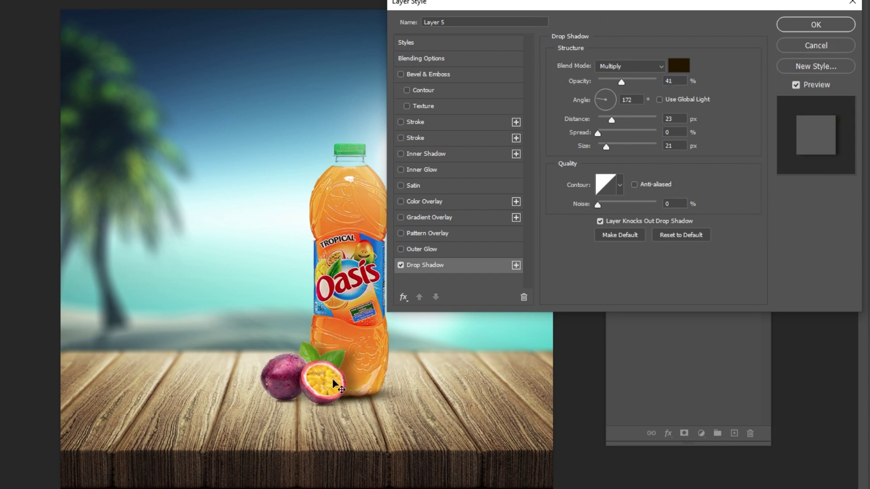
left_click(798, 22)
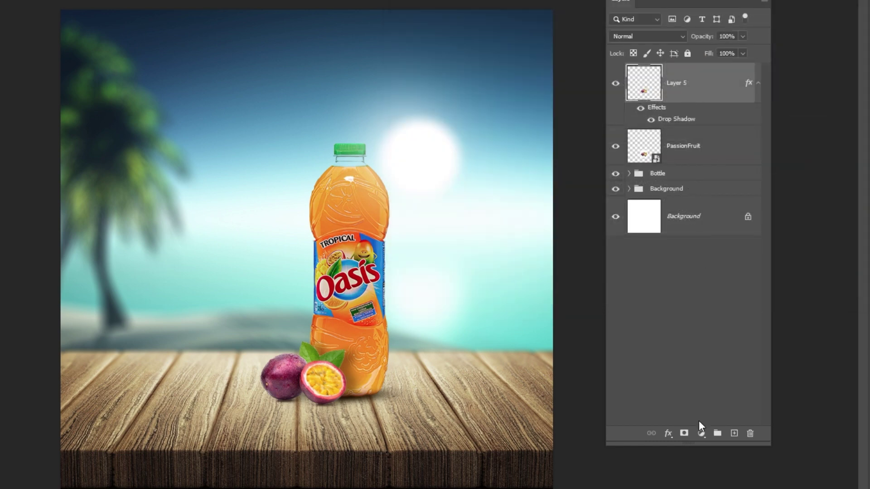
Step: Add a Color Balance adjustment clipped to Layer 5 with midtones set to red +24, magenta -11 and blue +27
left_click(700, 433)
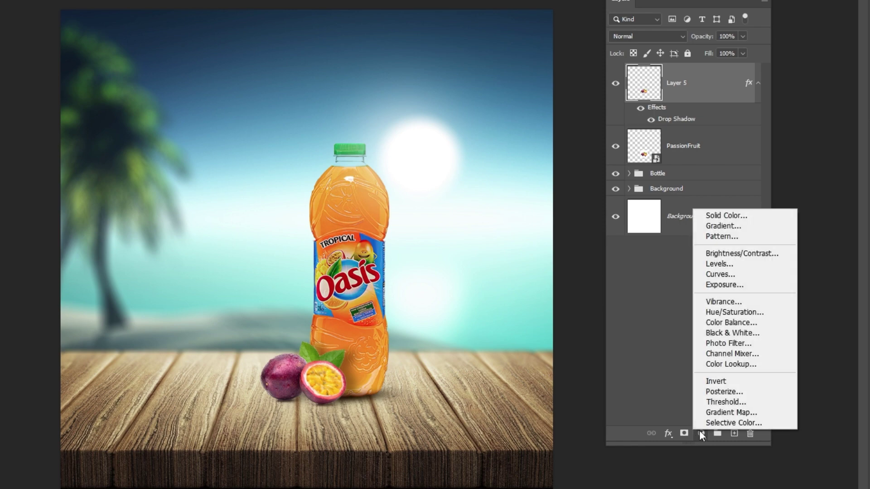
left_click(714, 321)
left_click(540, 390)
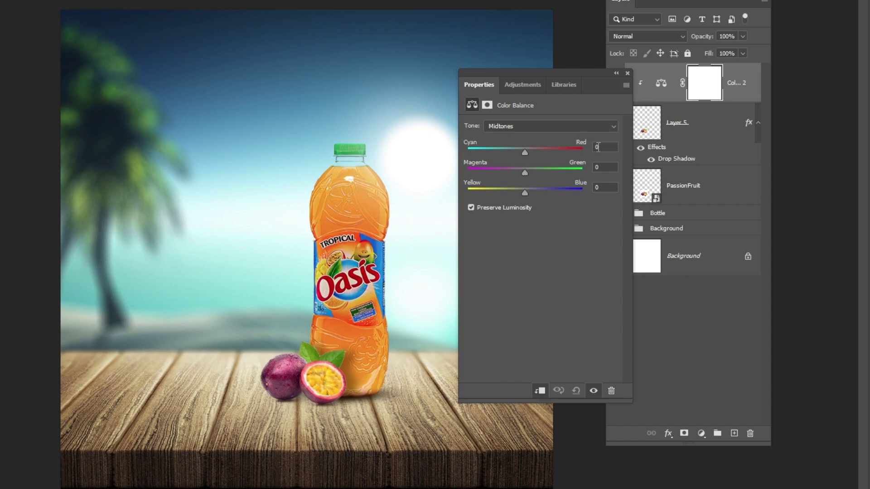
type("24")
key("Tab")
type("-1127")
key("Tab")
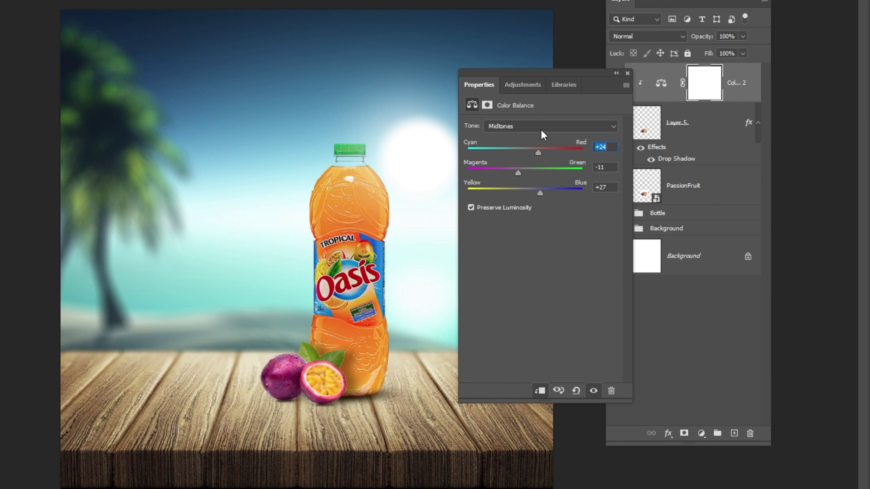
Step: Set the shadows of Layer 5's Color Balance adjustment to cyan-red -19 and yellow-blue +22, and compare the image with and without it
left_click(541, 129)
left_click(509, 137)
type("-19")
key("Tab")
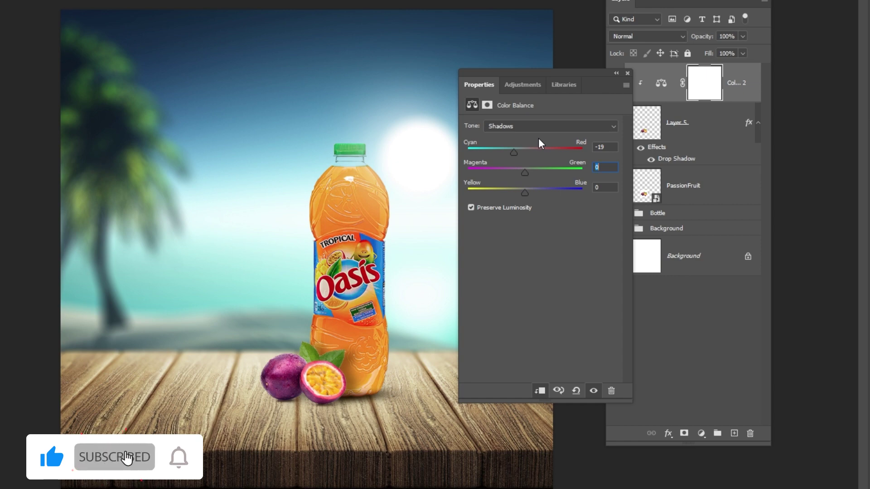
key("Tab")
type("22")
key("Tab")
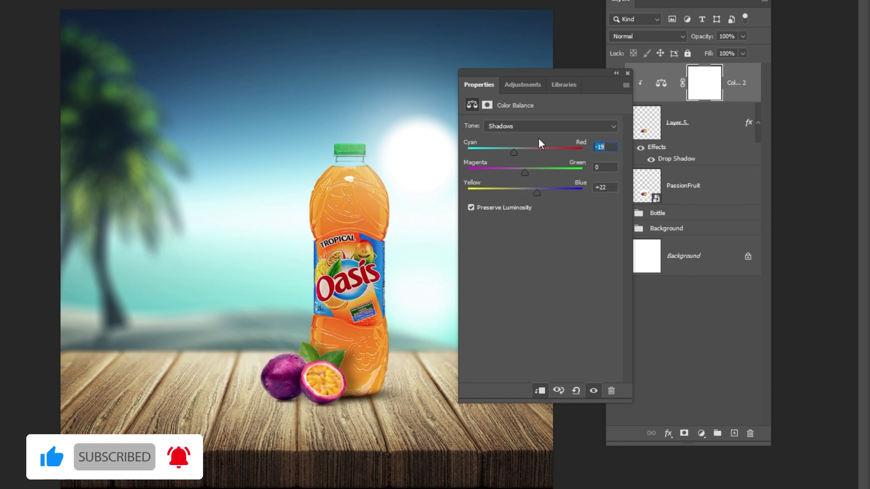
left_click(628, 74)
left_click(615, 84)
left_click(615, 84)
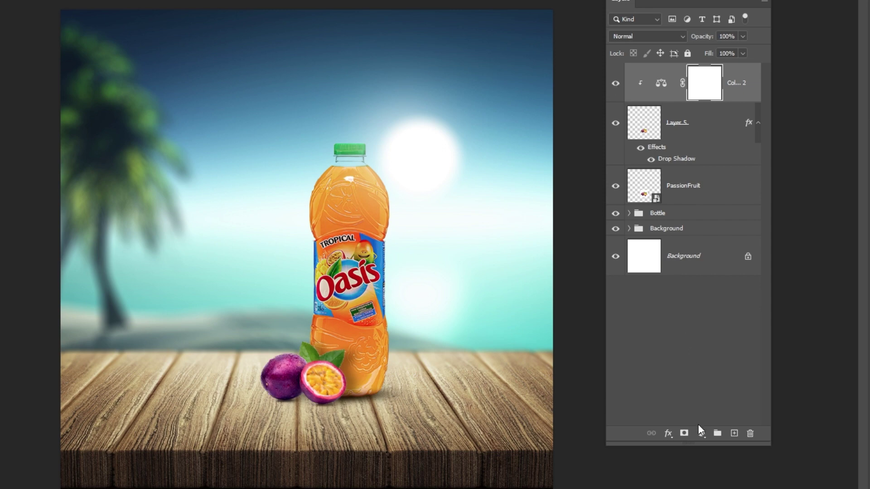
Step: Add a Hue/Saturation adjustment clipped to Layer 5 with lightness -10 and compare the image with and without it
left_click(701, 434)
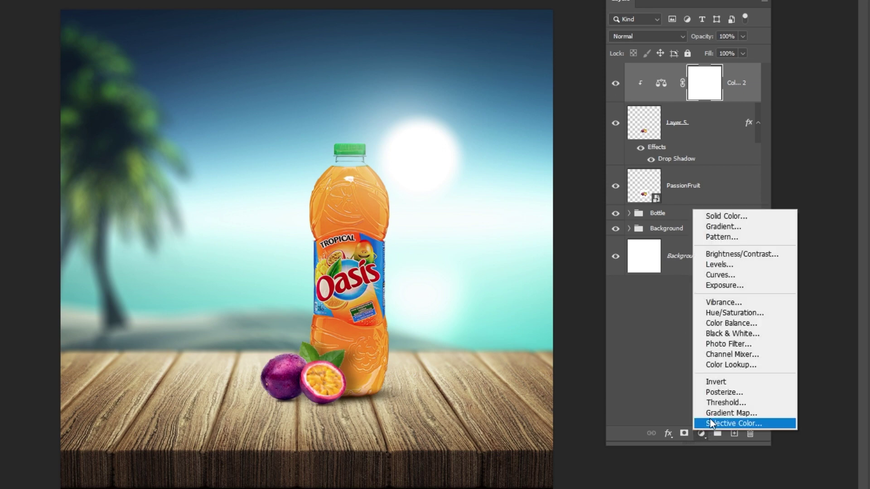
left_click(728, 312)
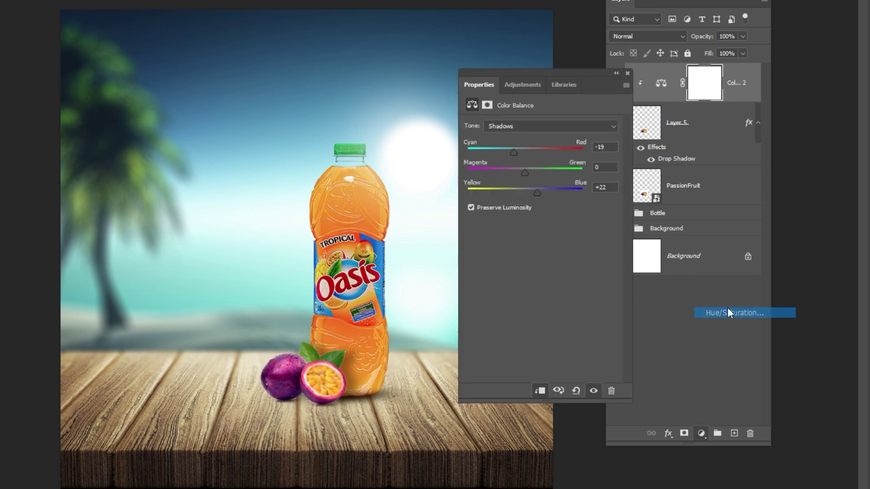
left_click(539, 391)
left_click_drag(540, 220, 533, 219)
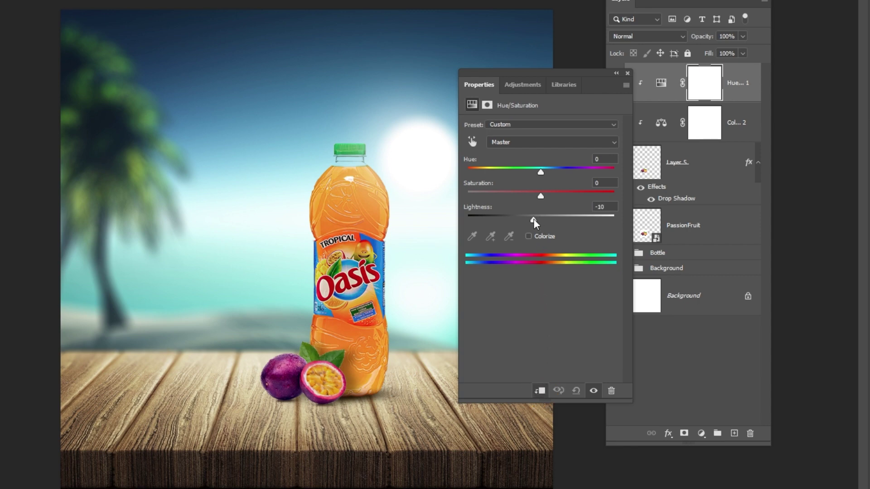
left_click(627, 74)
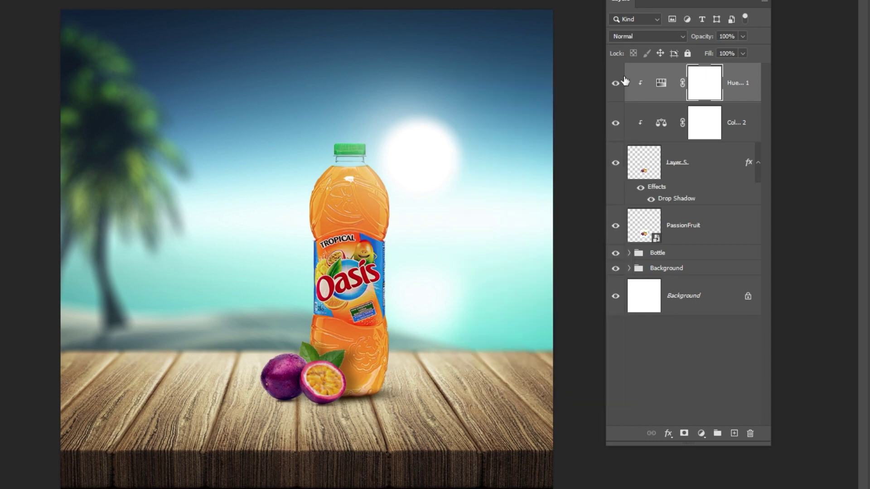
left_click(615, 85)
left_click(615, 84)
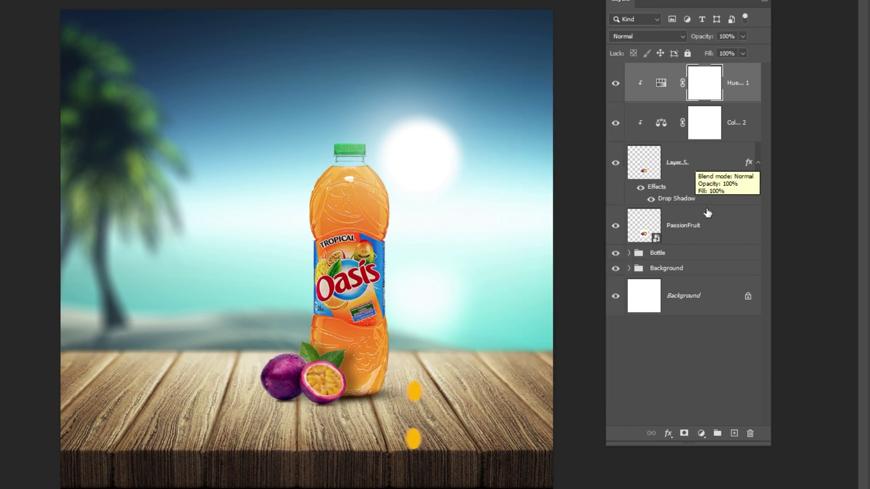
Step: Group the PassionFruit layer, Layer 5 and their two adjustments, and name the group Passion Fruit
left_click(702, 231, "shift")
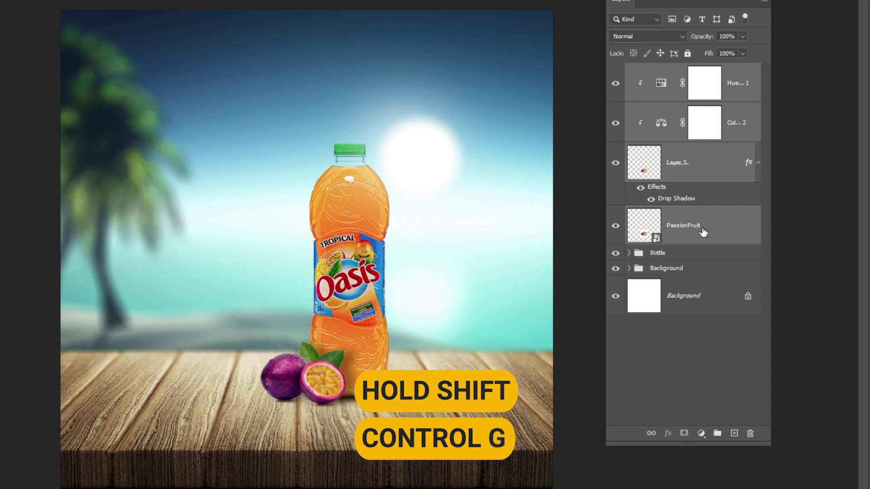
key("ctrl+g")
double_click(662, 71)
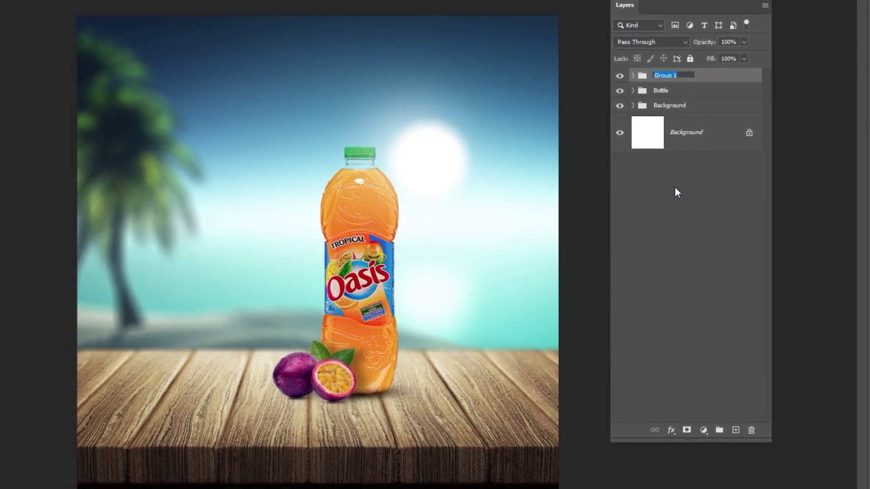
type("Passion Fruit")
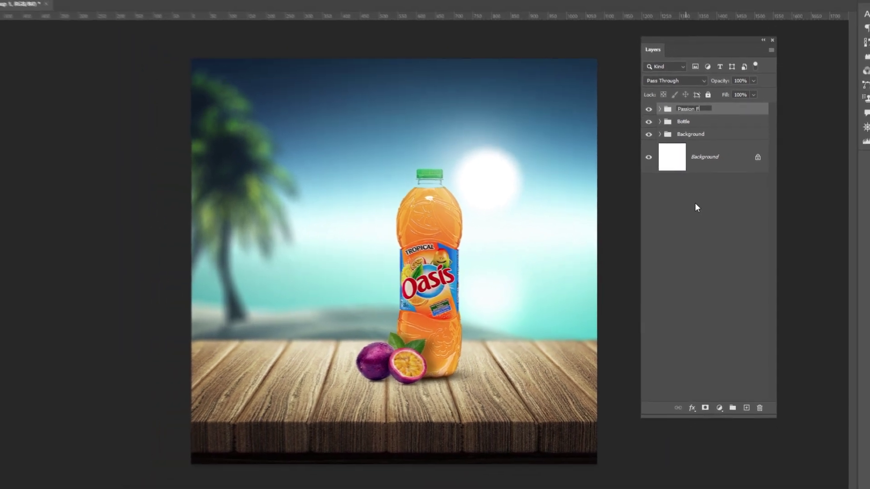
key("Return")
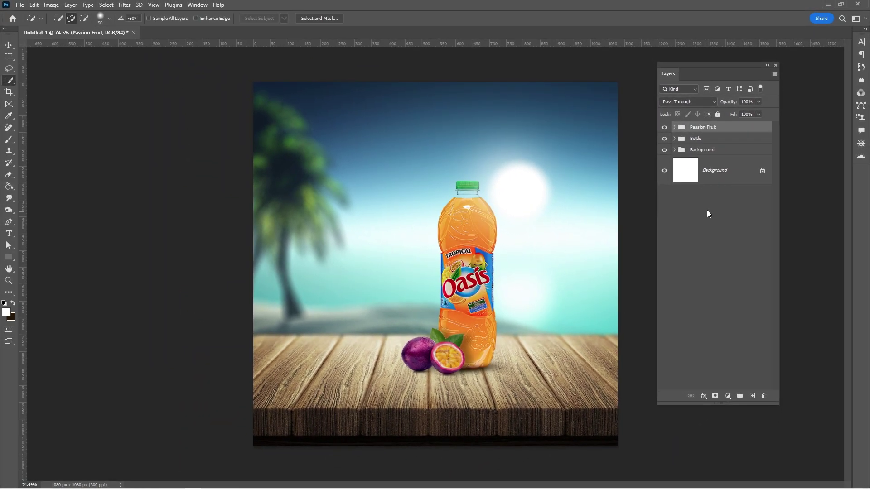
Step: Place the Mango image into the composition, scaled to about 4.38%, on the table at the bottle's lower right side
left_click(829, 5)
left_click_drag(349, 69, 498, 360)
left_click_drag(436, 431, 456, 301)
left_click_drag(444, 270, 518, 354)
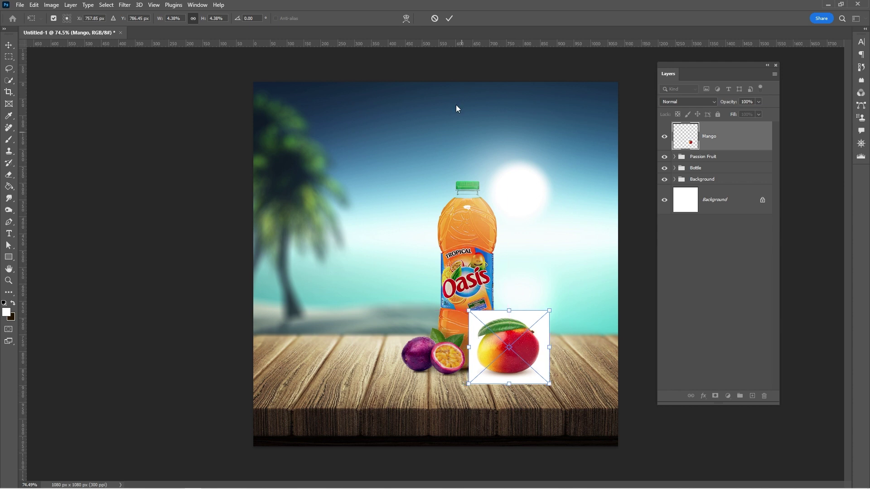
left_click(449, 18)
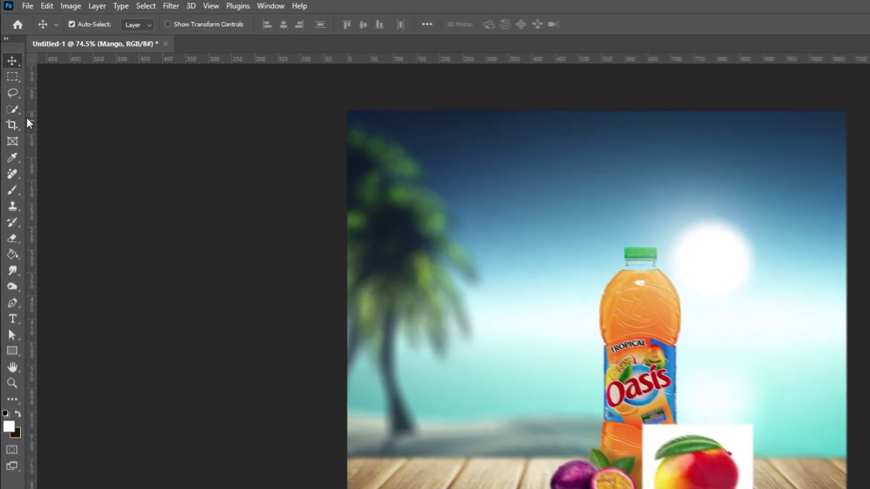
Step: Select the mango with the Quick Selection tool's Select Subject and copy it to a new layer
left_click(16, 113)
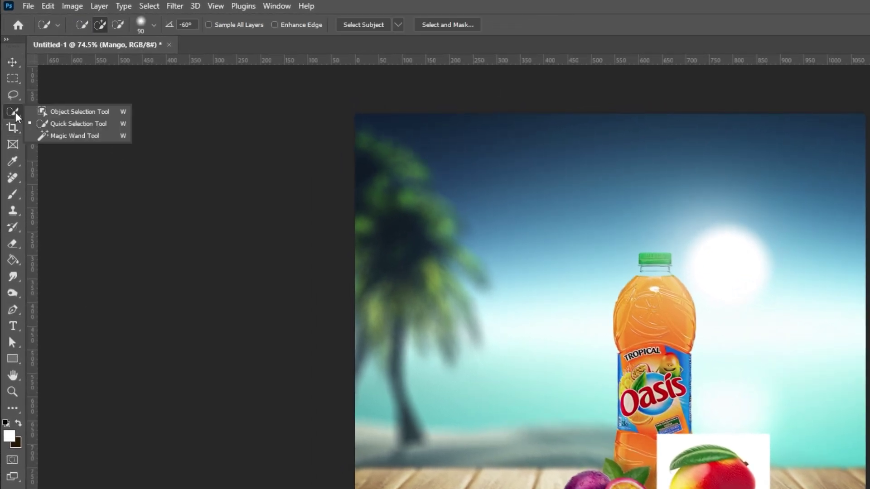
left_click(66, 124)
left_click(399, 24)
left_click(410, 52)
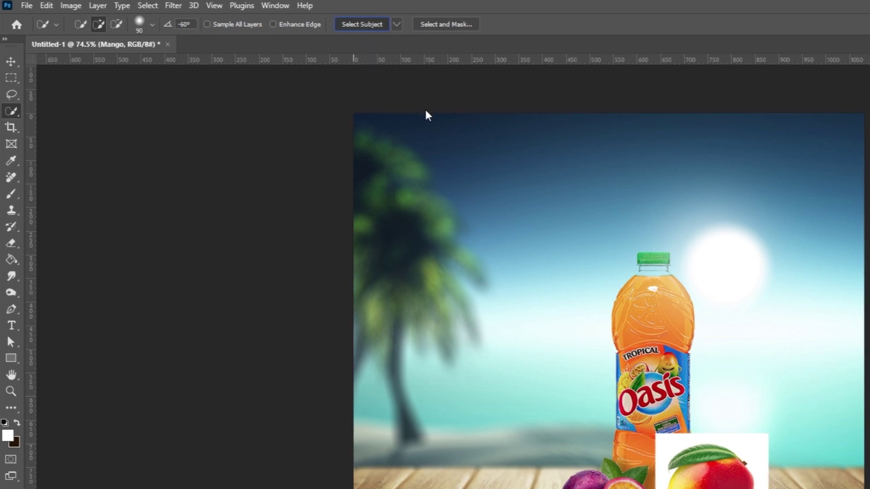
key("ctrl+j")
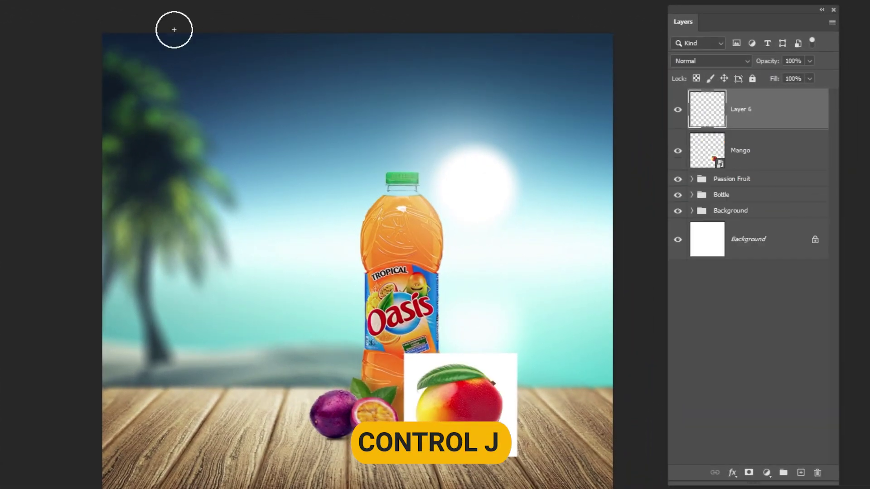
Step: Set the Mango layer's blend mode to Multiply
left_click(751, 163)
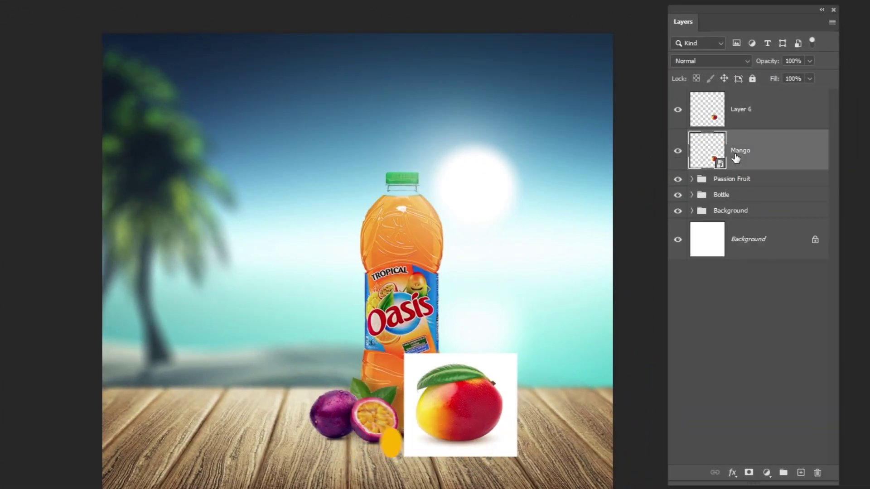
left_click(738, 60)
left_click(686, 110)
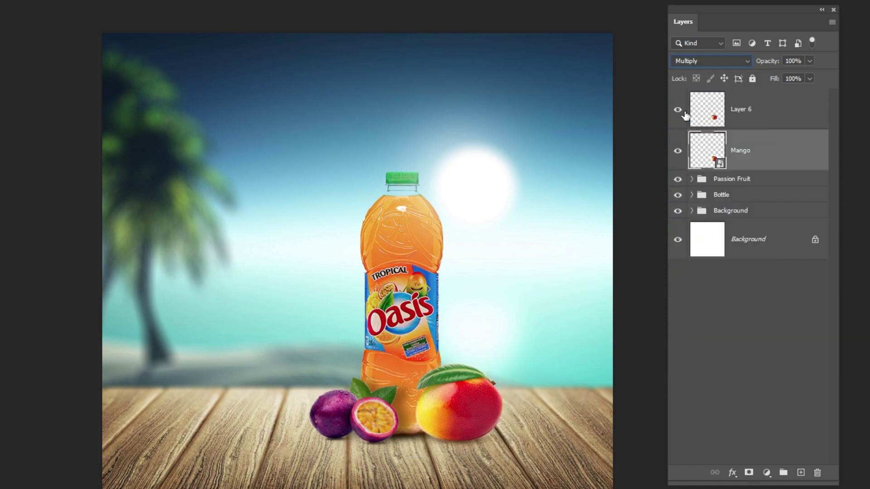
Step: Scale Layer 6 and the Mango layer together to about 93.87% and position them on the table beside the bottle
left_click(747, 123, "shift")
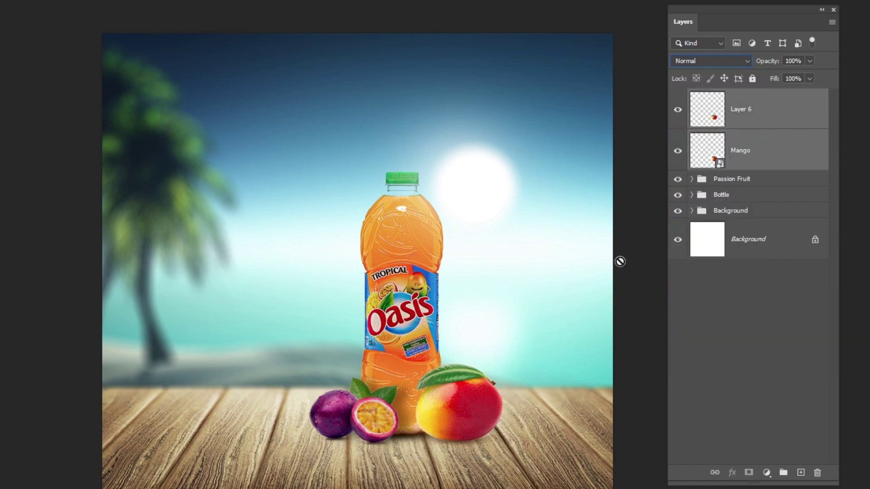
key("ctrl+t")
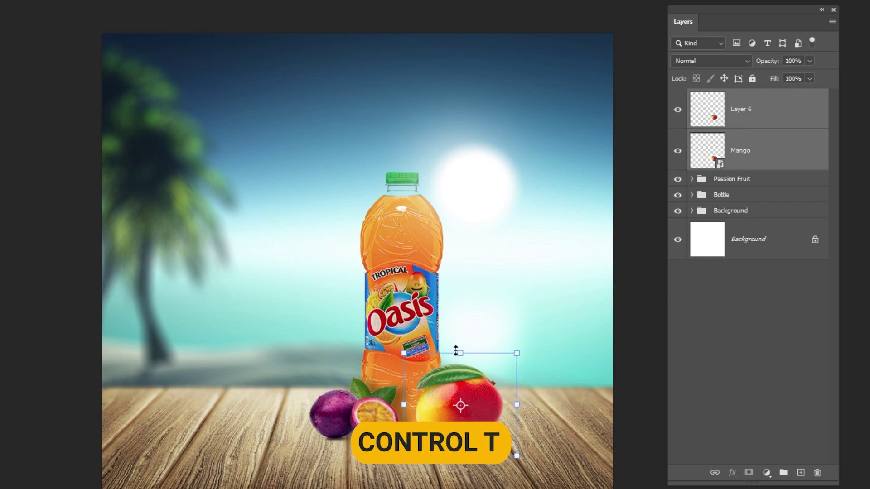
left_click_drag(460, 355, 461, 360)
left_click_drag(472, 395, 472, 390)
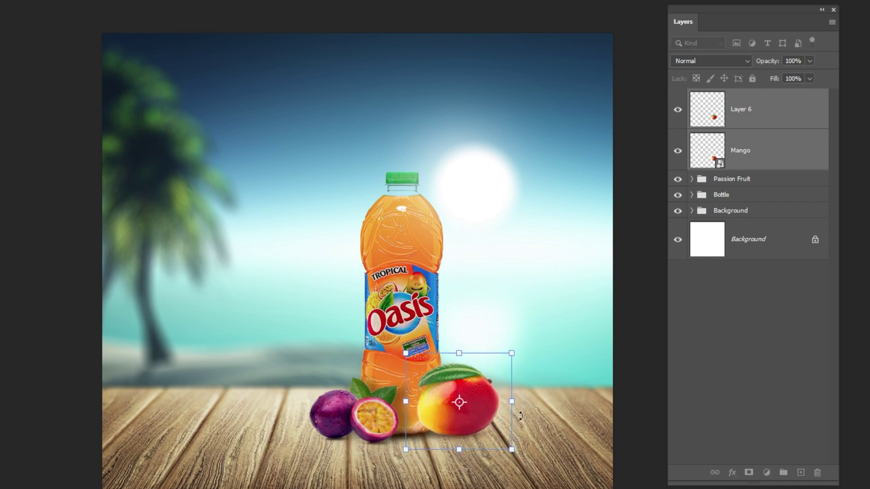
left_click_drag(457, 354, 457, 348)
left_click_drag(488, 323, 488, 327)
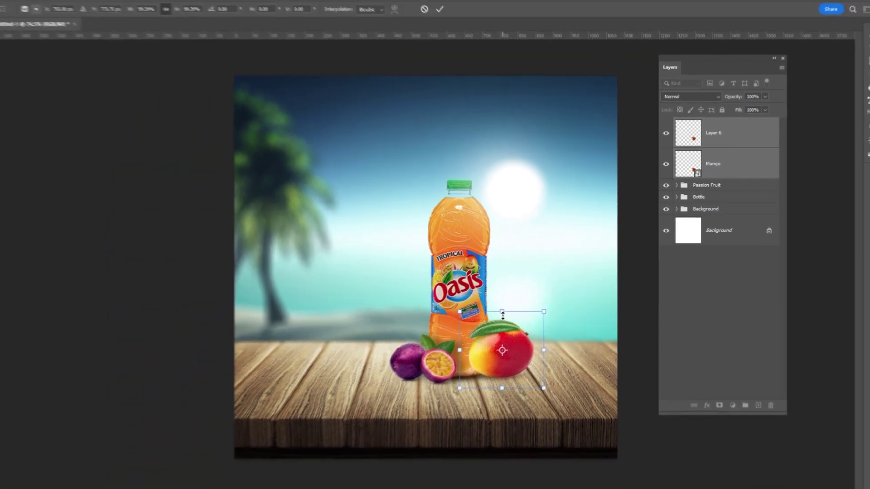
left_click(446, 20)
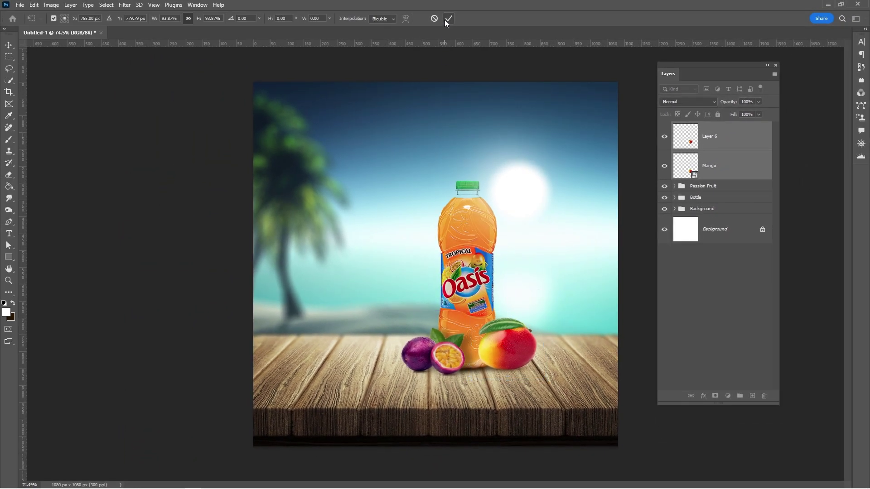
Step: Add a Multiply Drop Shadow to Layer 6 in color 251700 with 41% opacity, 8° angle, 20 px distance and 21 px size
key("w")
left_click(718, 144)
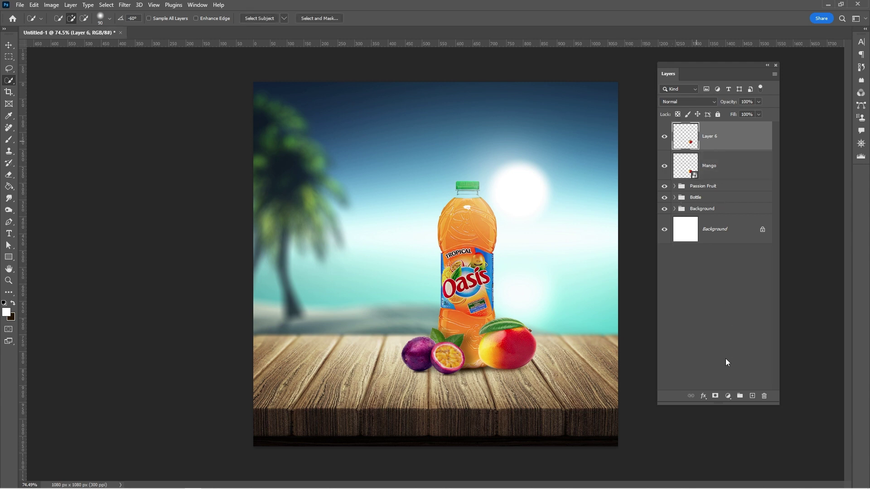
left_click(703, 396)
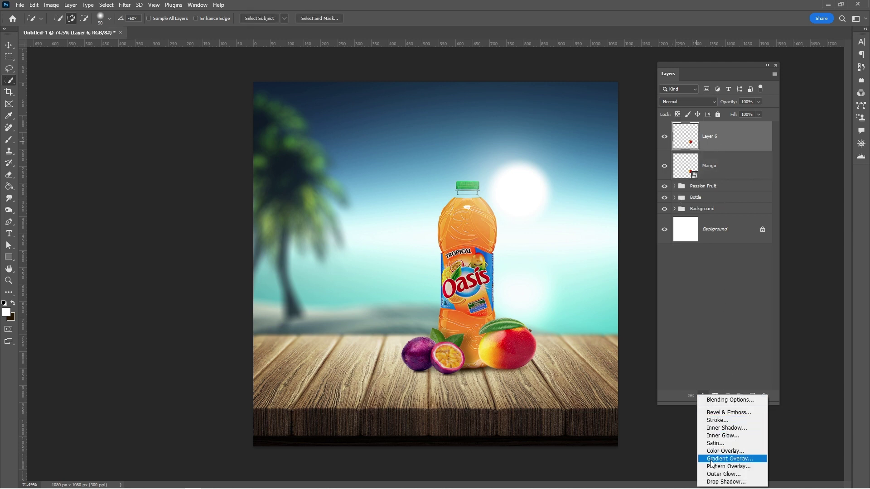
left_click(725, 481)
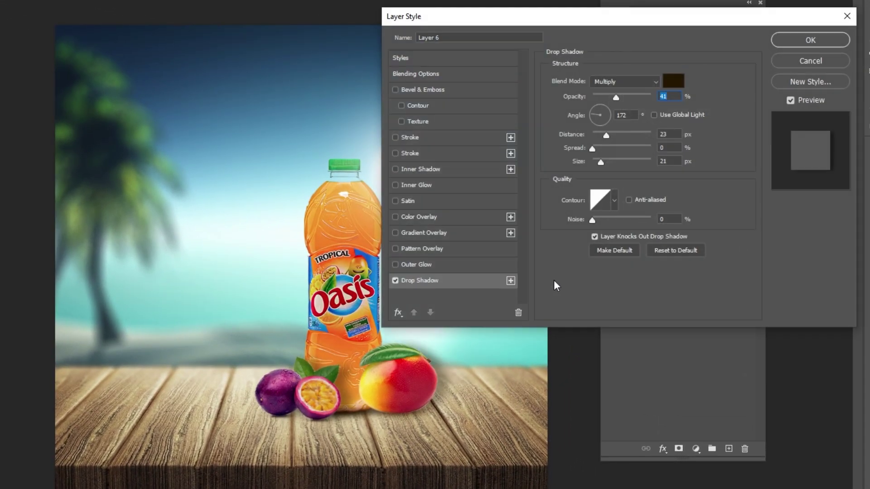
left_click(679, 81)
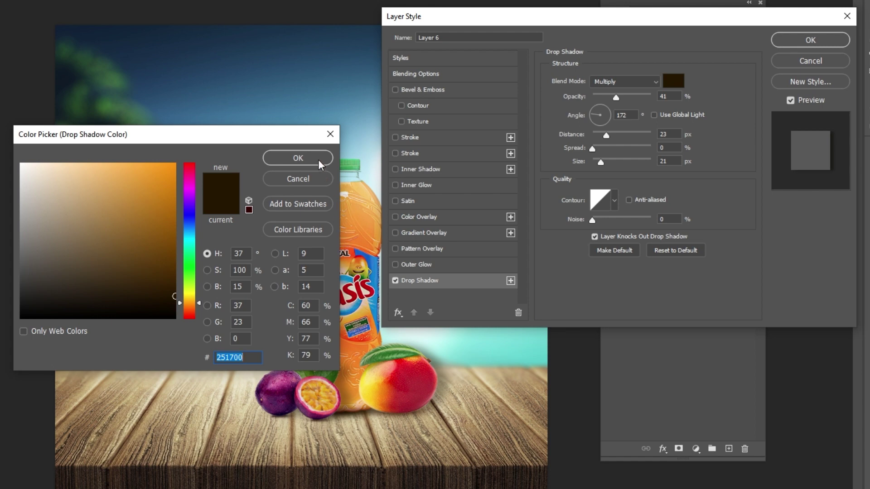
left_click(318, 159)
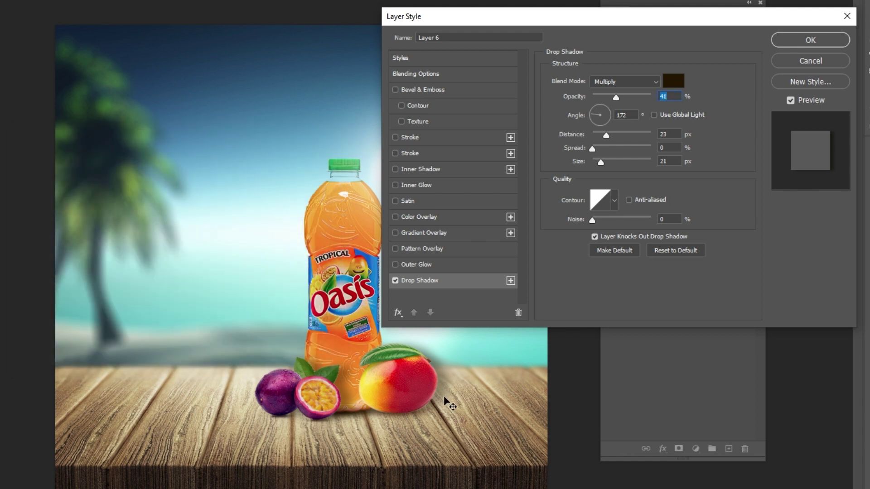
left_click_drag(420, 388, 400, 389)
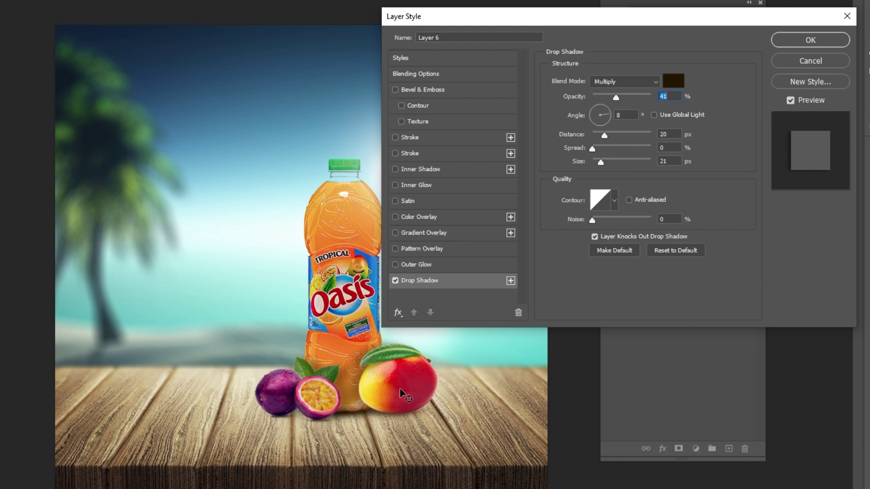
left_click(788, 42)
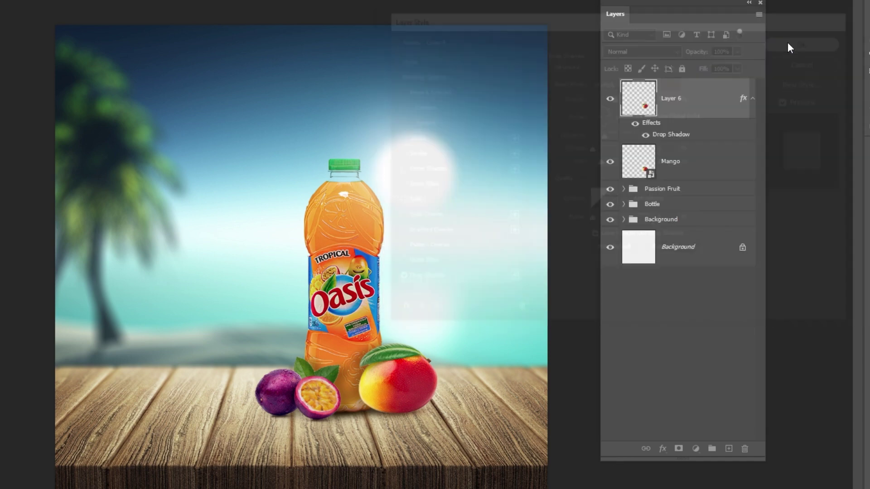
Step: Convert Layer 6's Drop Shadow effect into a separate layer
right_click(660, 136)
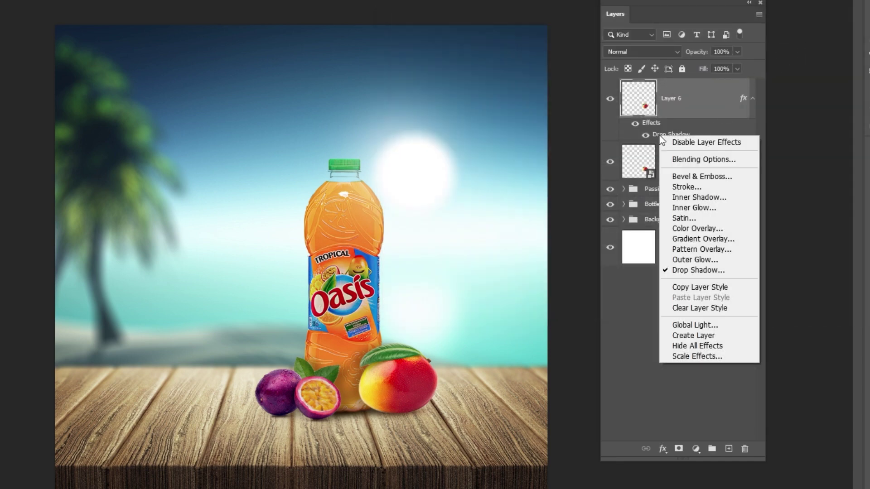
left_click(693, 335)
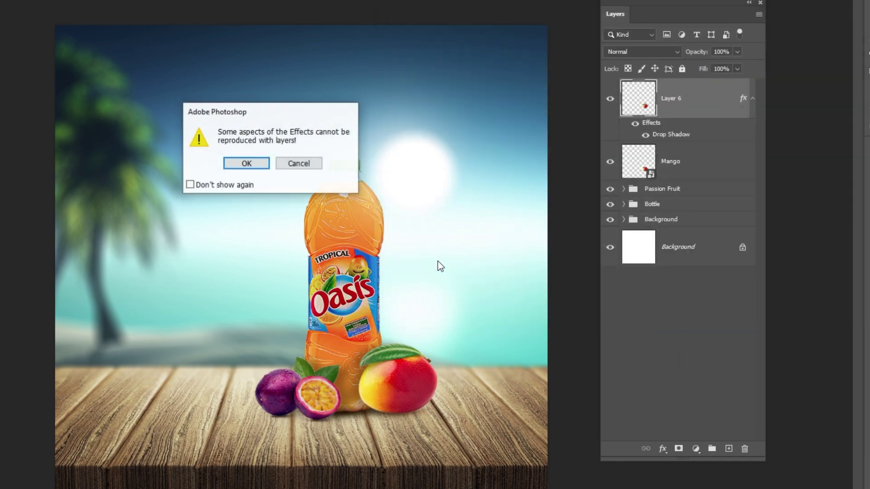
left_click(246, 164)
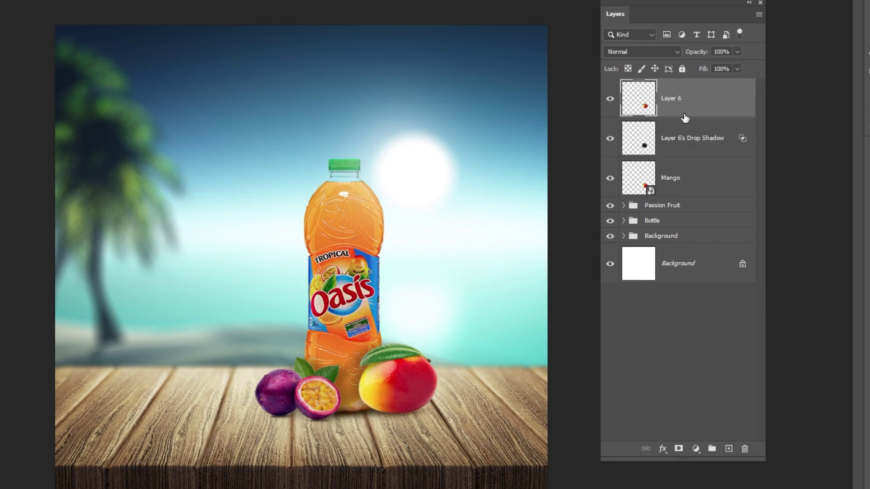
Step: Add a Color Balance adjustment clipped to Layer 6 with midtones Cyan-Red +25 and Yellow-Blue +36
left_click(695, 448)
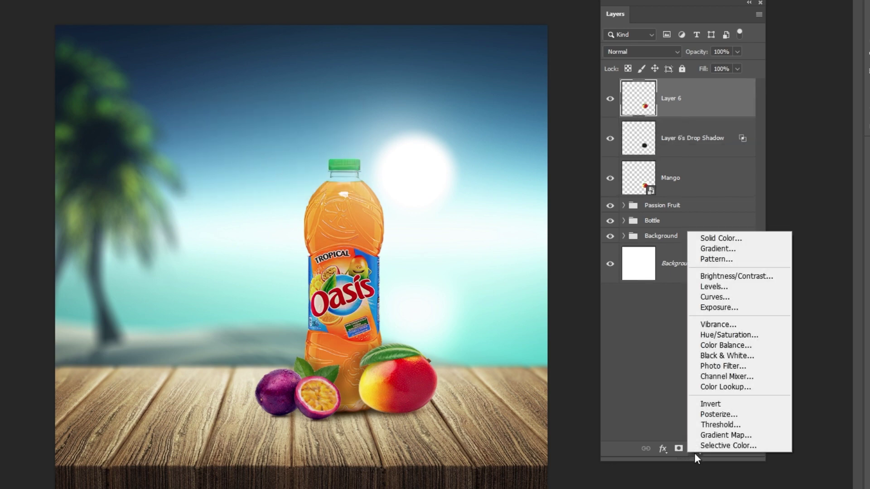
left_click(718, 345)
left_click(535, 406)
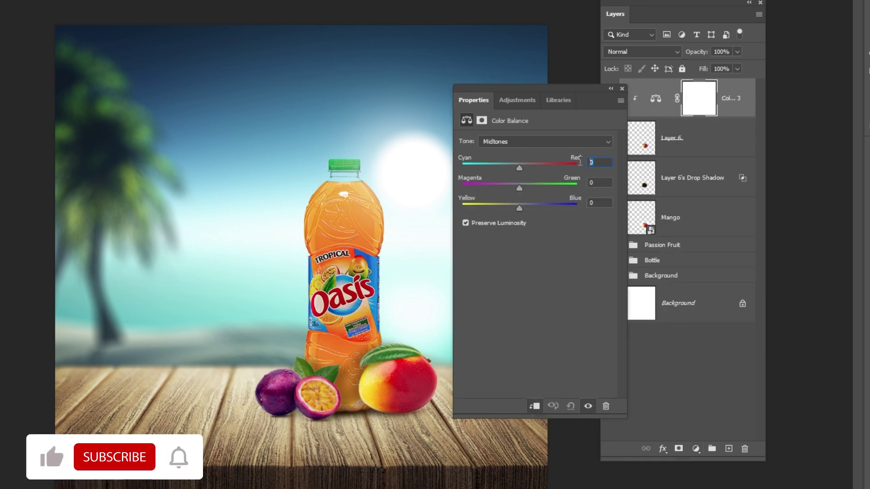
type("25")
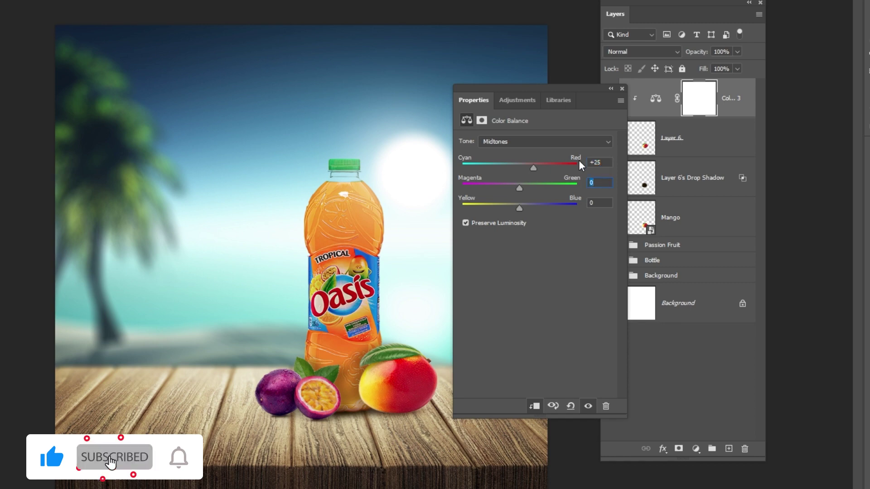
key("Tab")
key("Tab")
type("36")
key("Tab")
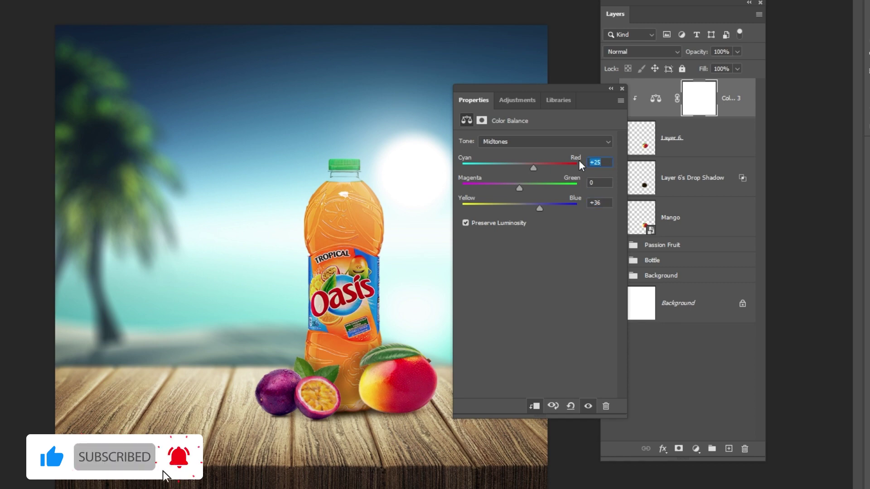
left_click(621, 89)
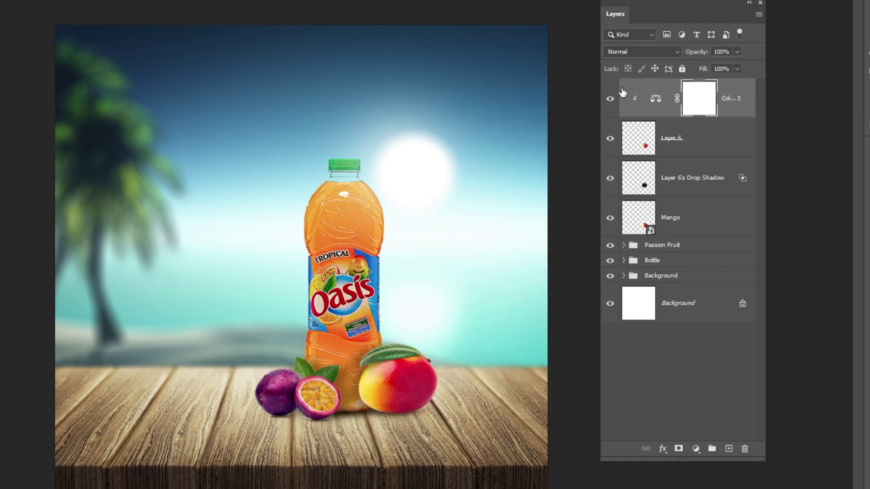
Step: Add a clipped Hue/Saturation adjustment above the mango's Color Balance layer and lower the saturation to about -7
left_click(695, 449)
left_click(710, 335)
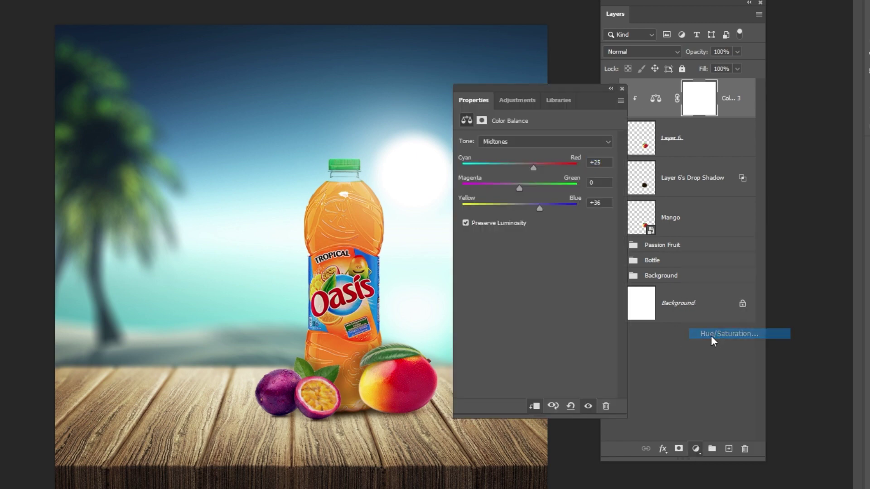
left_click(534, 408)
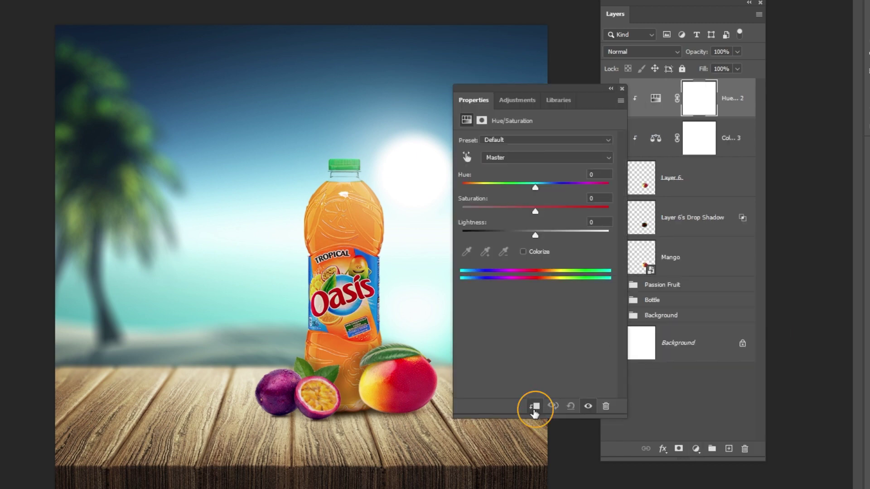
left_click_drag(535, 211, 533, 211)
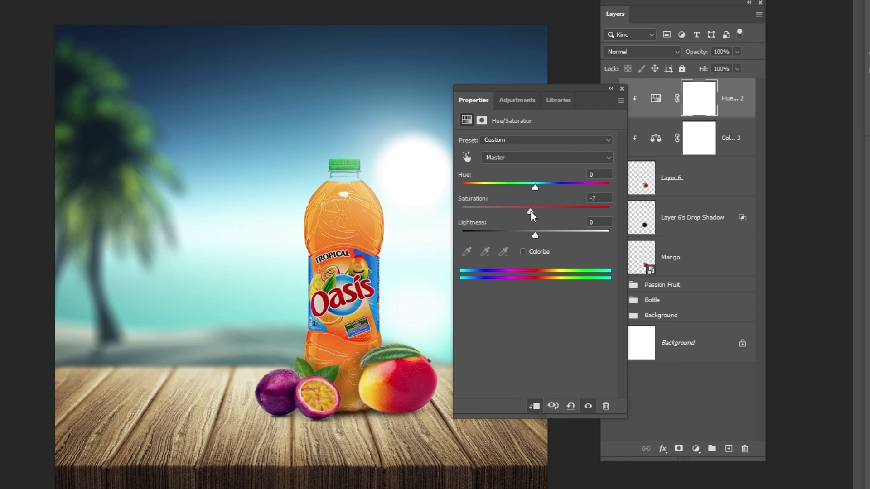
left_click_drag(534, 234, 534, 235)
left_click(622, 88)
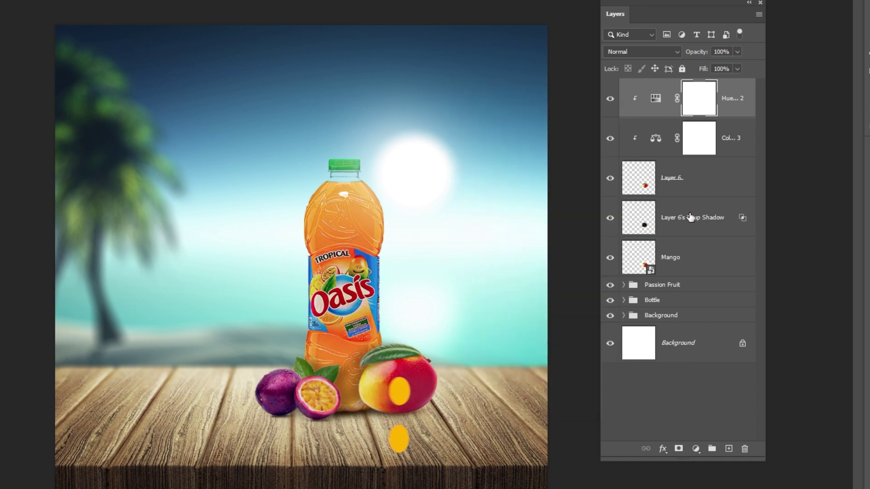
Step: Group the mango layers with their shadow and adjustments and name the group Mango
left_click(694, 262, "shift")
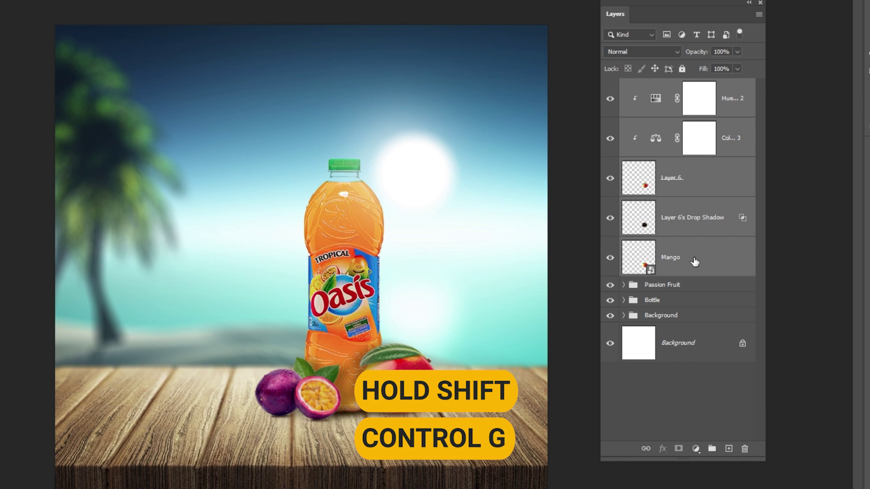
key("ctrl+g")
double_click(657, 86)
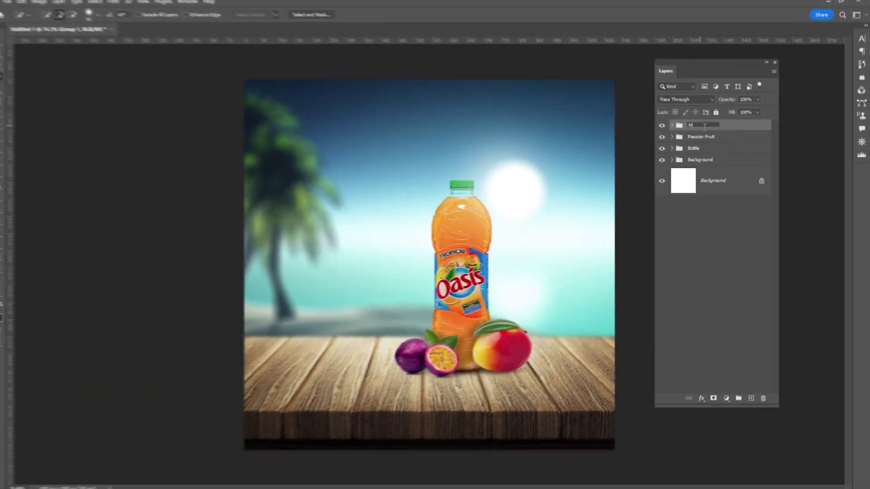
type("Man")
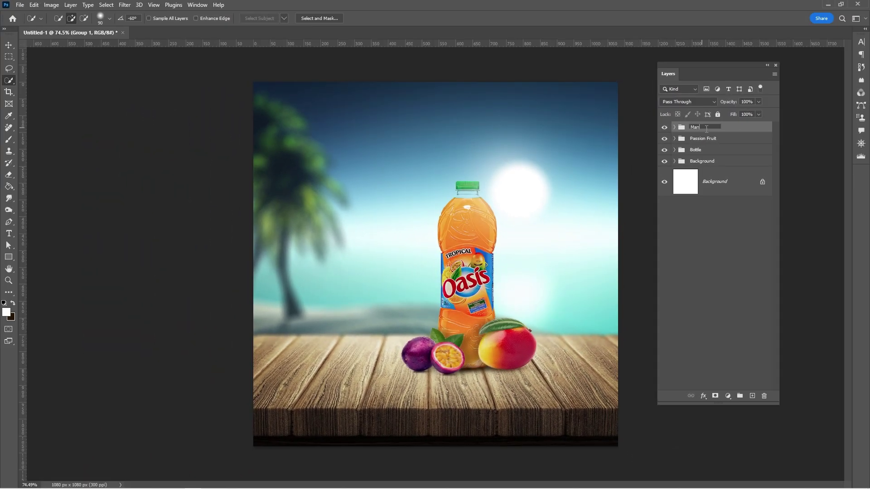
type("go")
key("Return")
Step: Place the Orange image from the Video109 folder, scaled to about 9.54%, on the table in front of the bottle
left_click(828, 4)
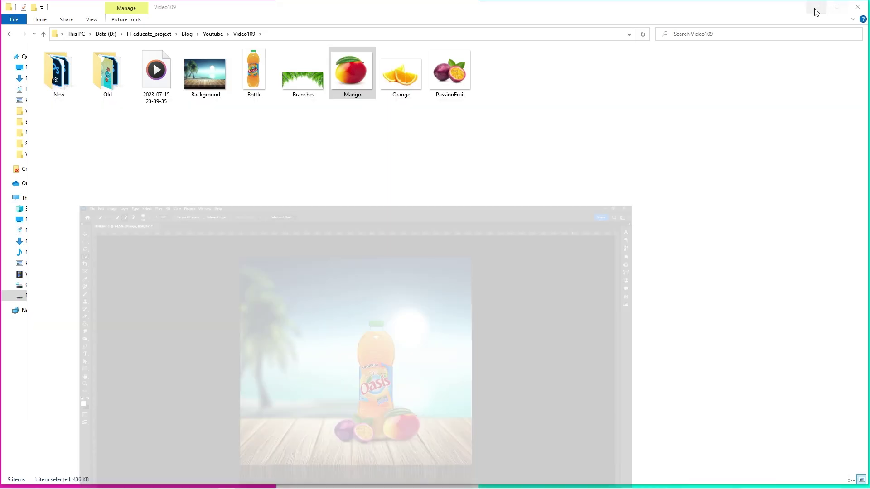
left_click_drag(408, 76, 376, 369)
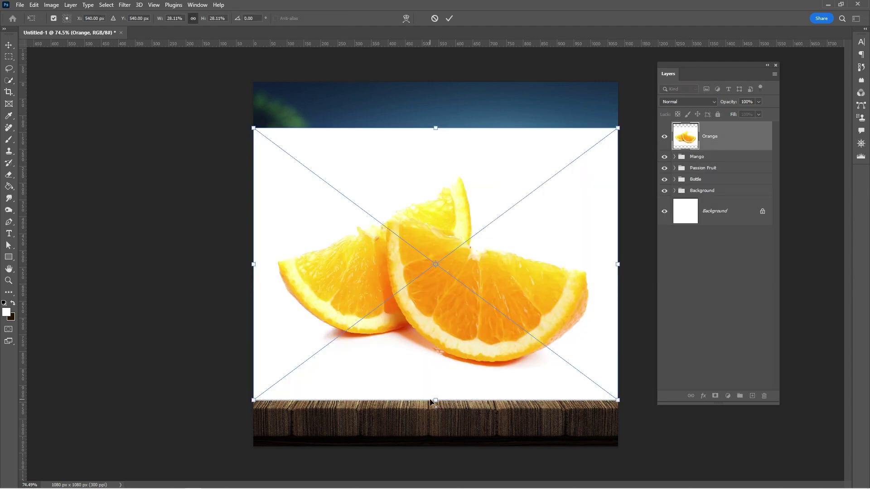
left_click_drag(435, 400, 420, 367)
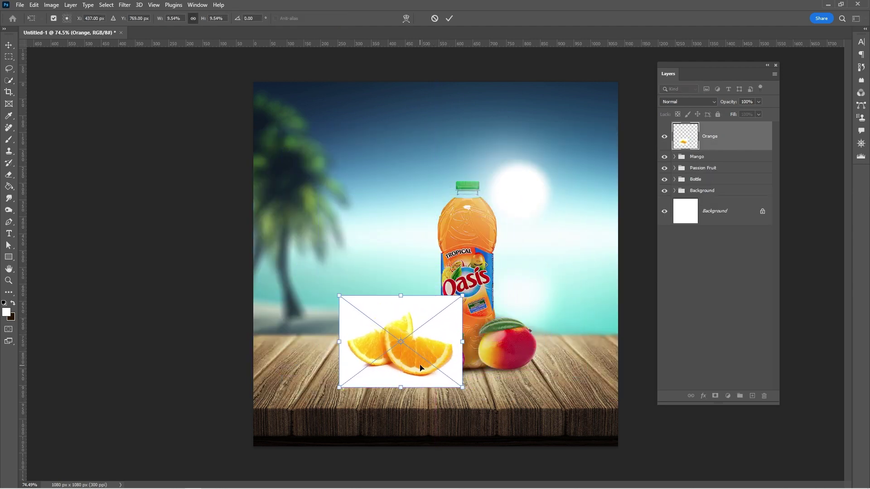
left_click(450, 19)
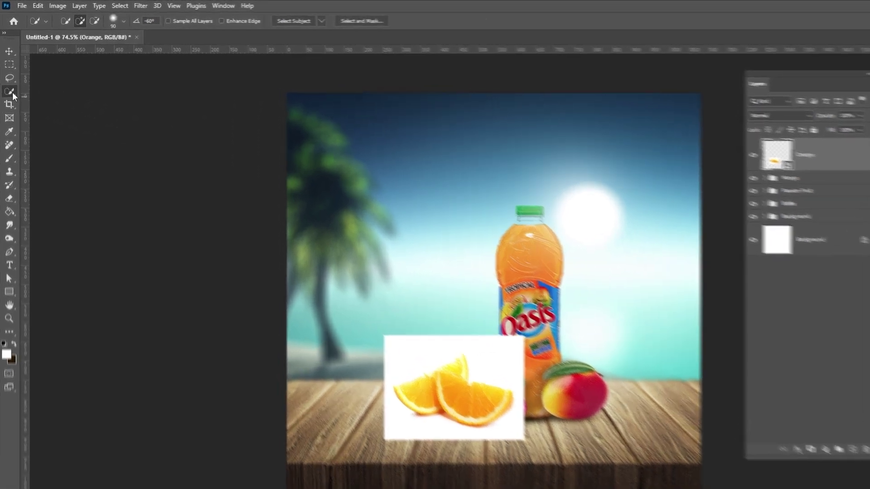
Step: Select the orange slices with Select Subject using Cloud (Detailed results) and copy them to a new layer
right_click(9, 80)
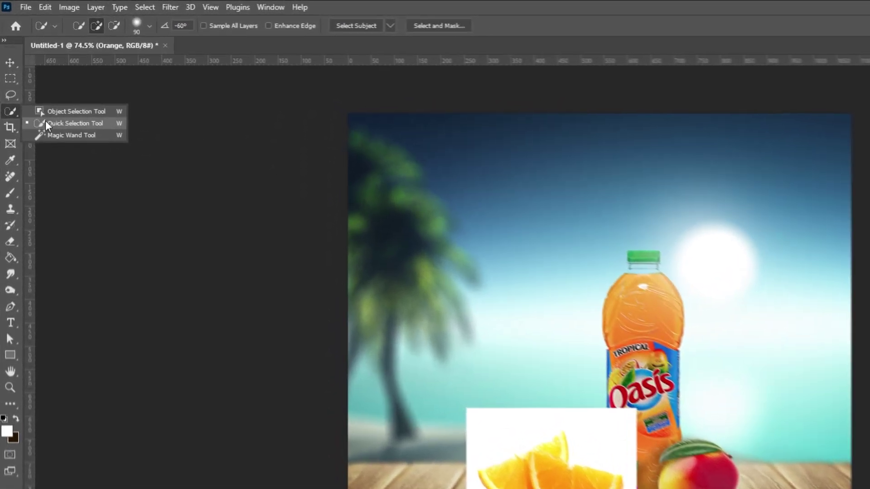
left_click(44, 113)
left_click(398, 28)
left_click(407, 53)
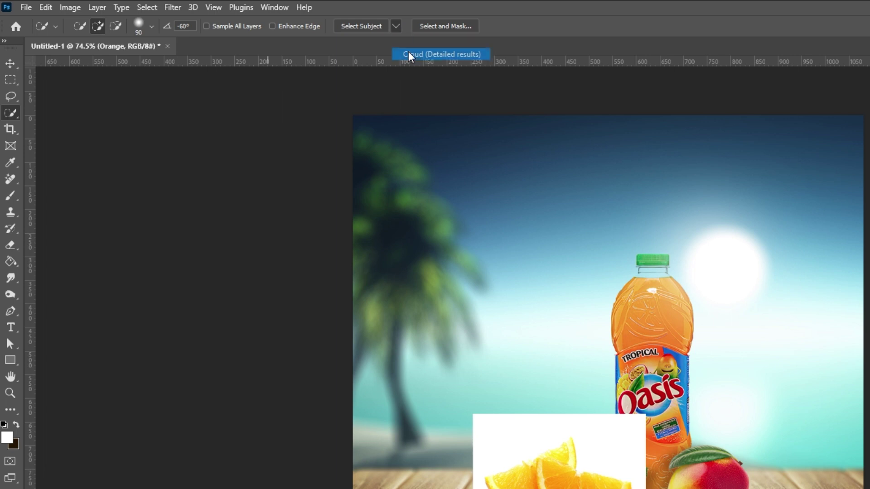
left_click(379, 27)
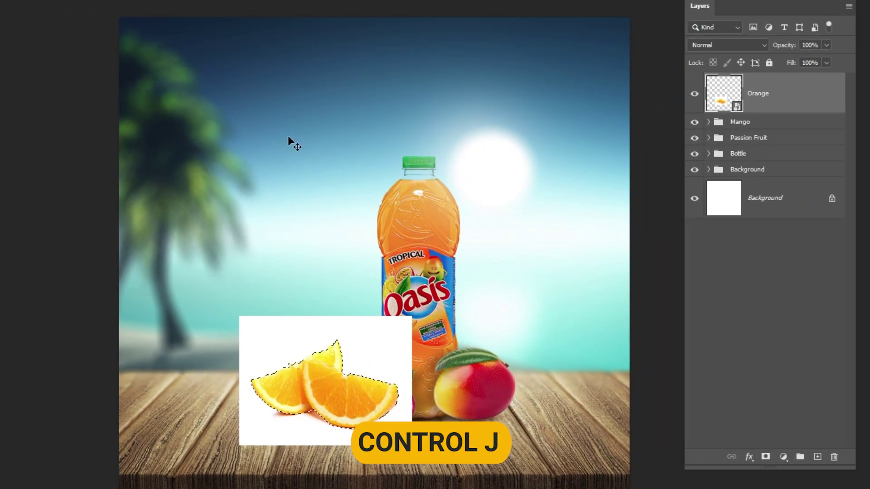
key("ctrl+j")
Step: Set the Orange layer's blend mode to Multiply
left_click(744, 136)
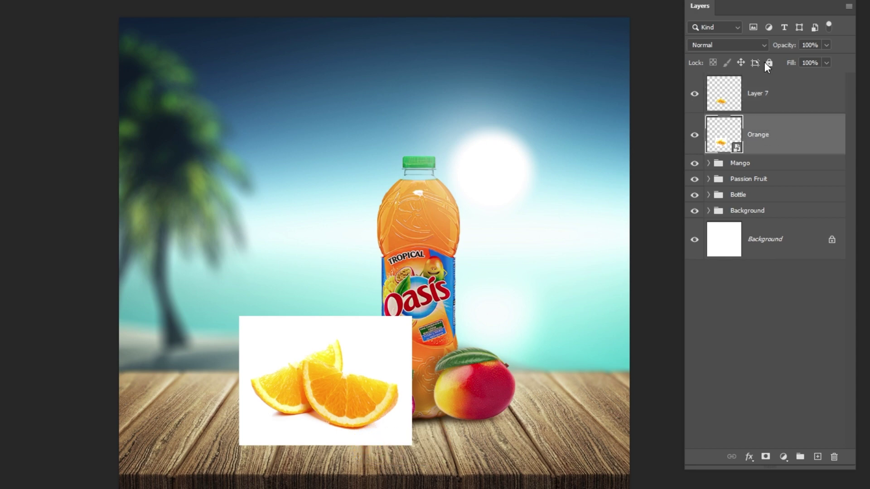
left_click(761, 44)
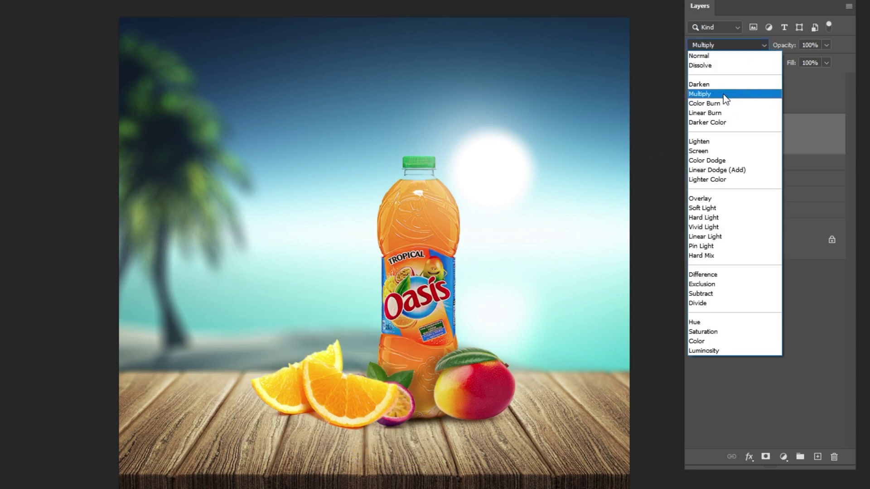
left_click(755, 91)
Step: Scale Layer 7 and the Orange layer together to about 75.91% and position them on the table beside the passion fruit
left_click(776, 104, "shift")
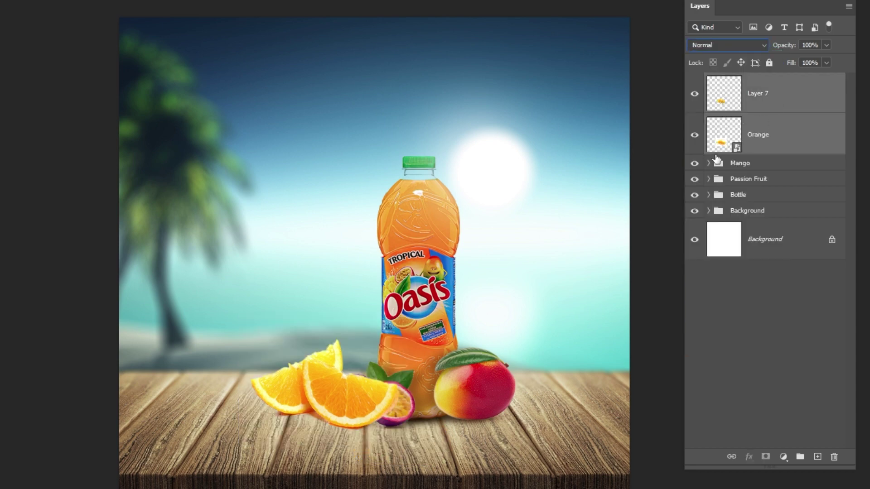
key("ctrl+t")
left_click_drag(336, 449, 328, 432)
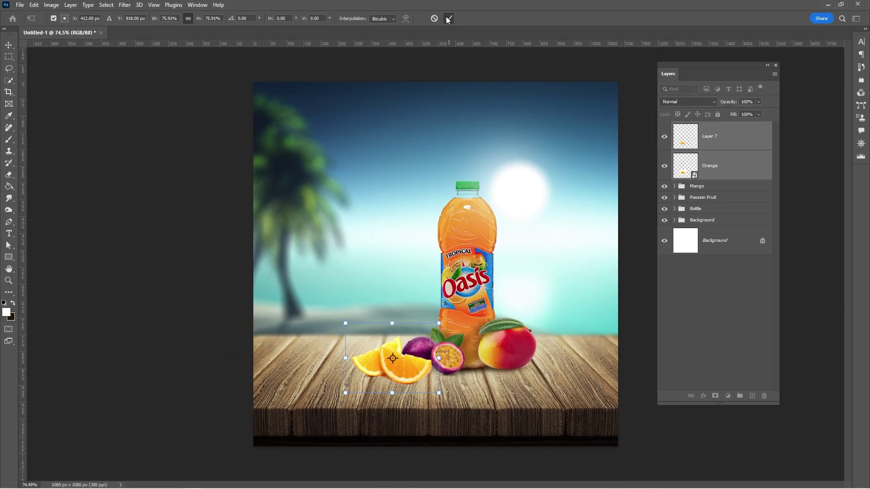
left_click(448, 18)
key("w")
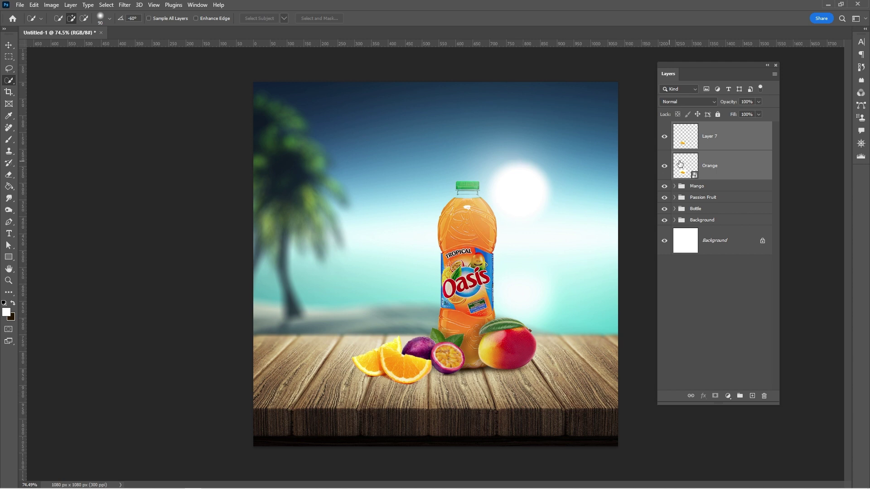
Step: Add a Multiply Drop Shadow to Layer 7 in color 251700 with 41% opacity, 175° angle, 52 px distance and 21 px size
left_click(715, 143)
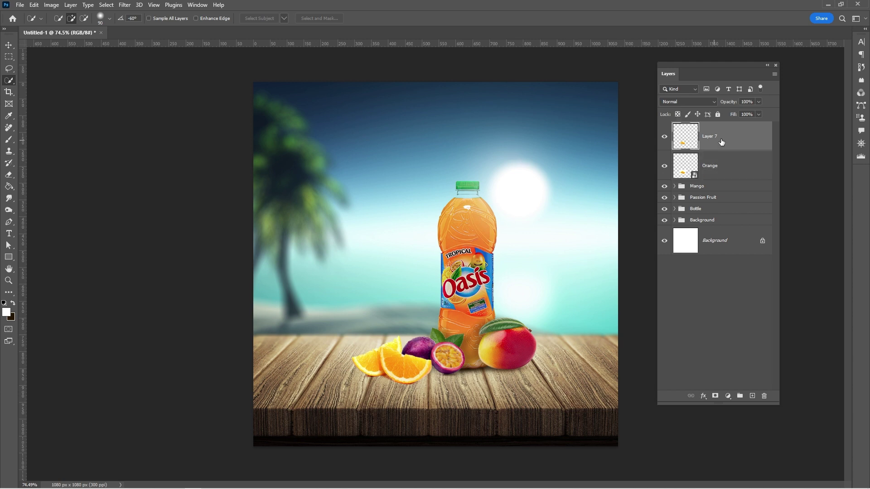
left_click(703, 396)
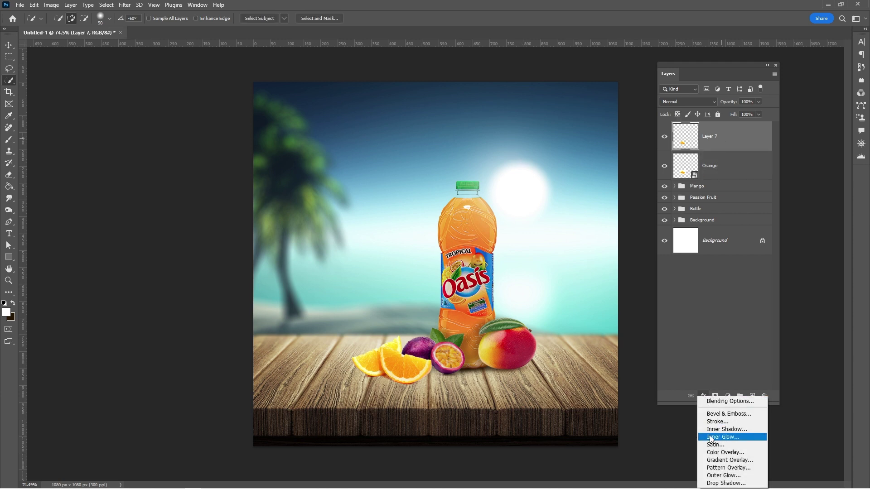
key("Escape")
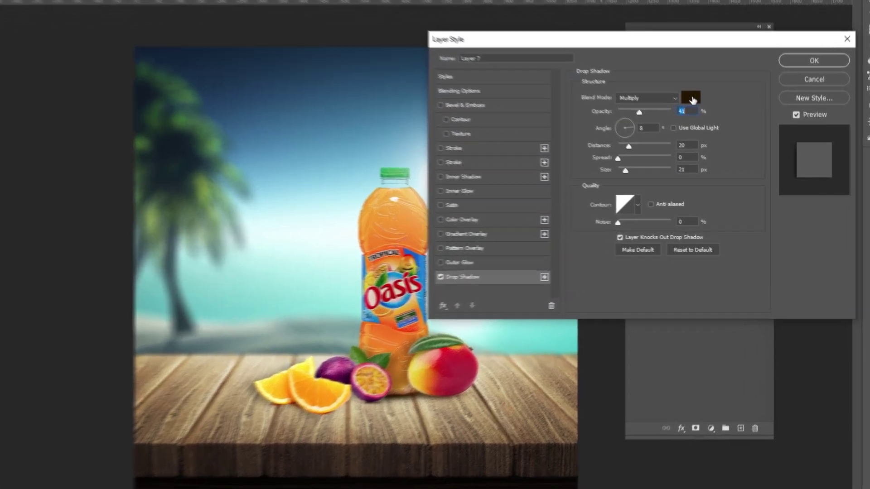
left_click(691, 97)
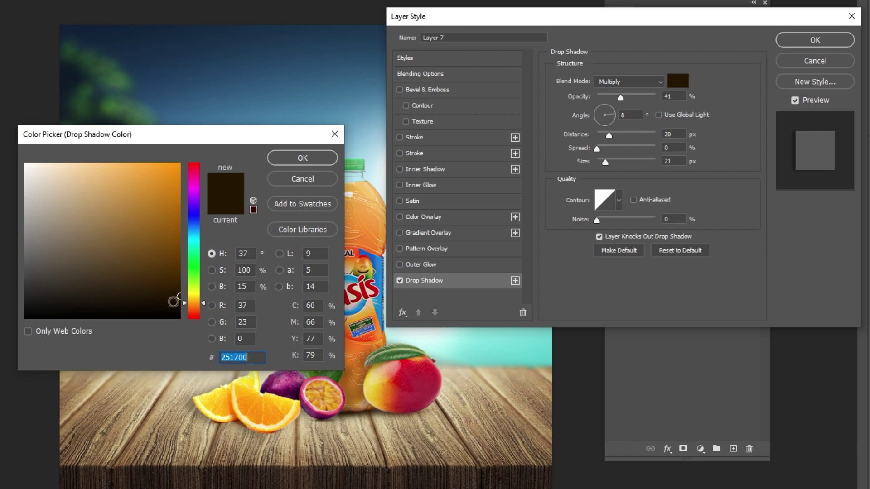
left_click(292, 160)
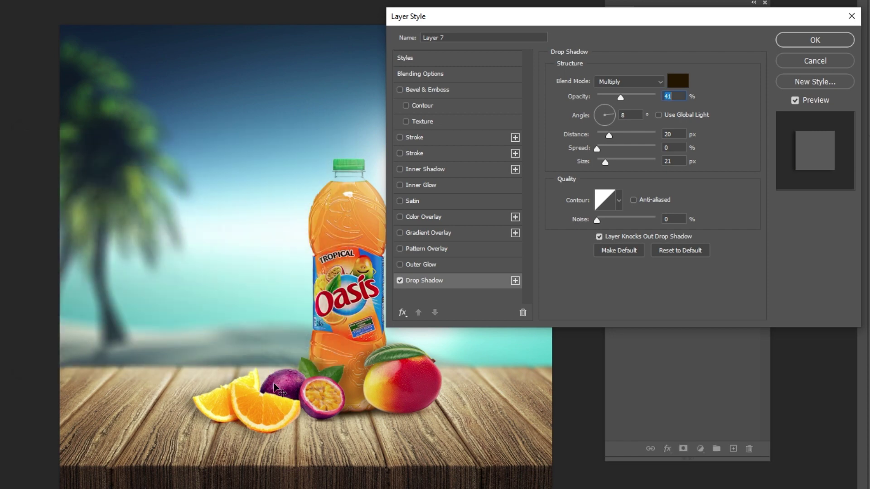
left_click_drag(255, 413, 344, 412)
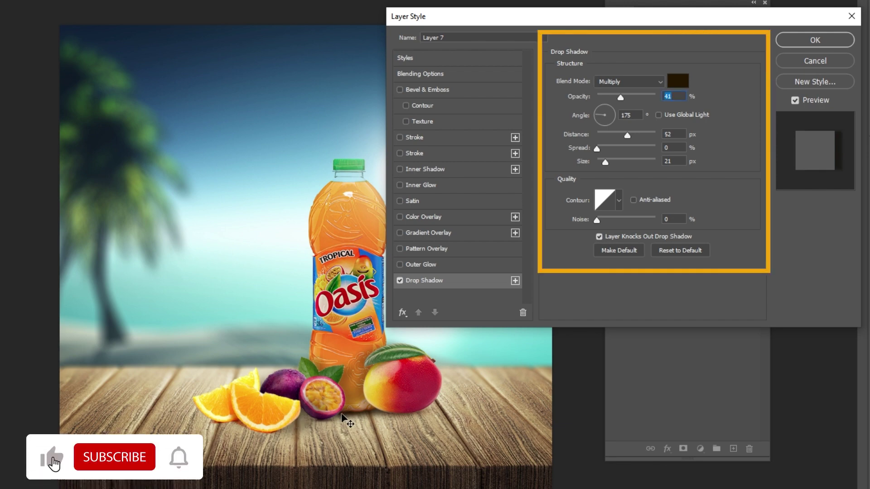
left_click(793, 40)
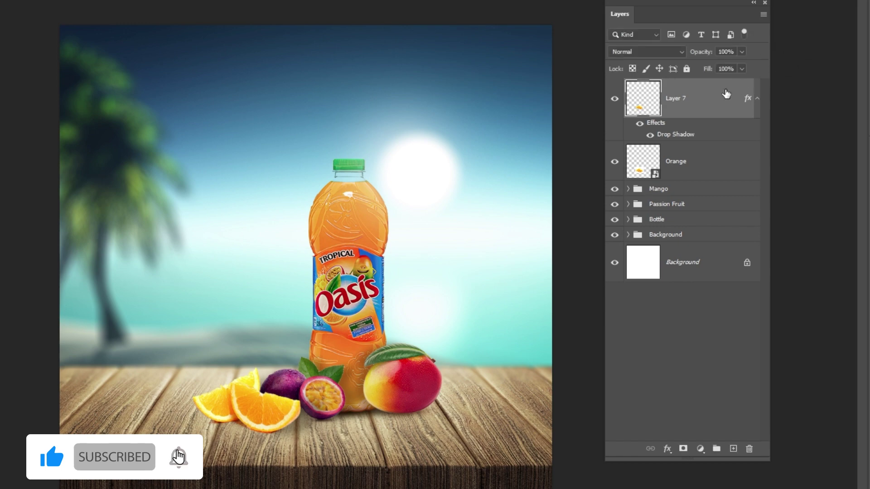
Step: Convert Layer 7's Drop Shadow effect into a separate layer
right_click(664, 136)
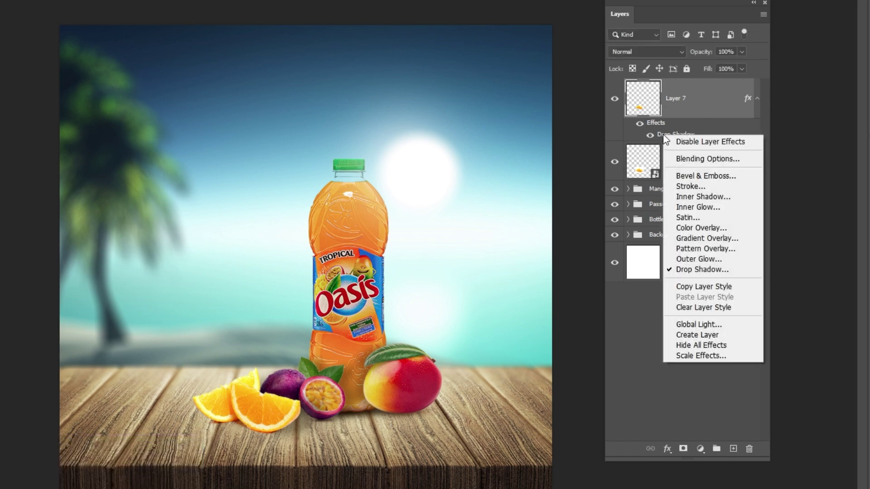
left_click(673, 335)
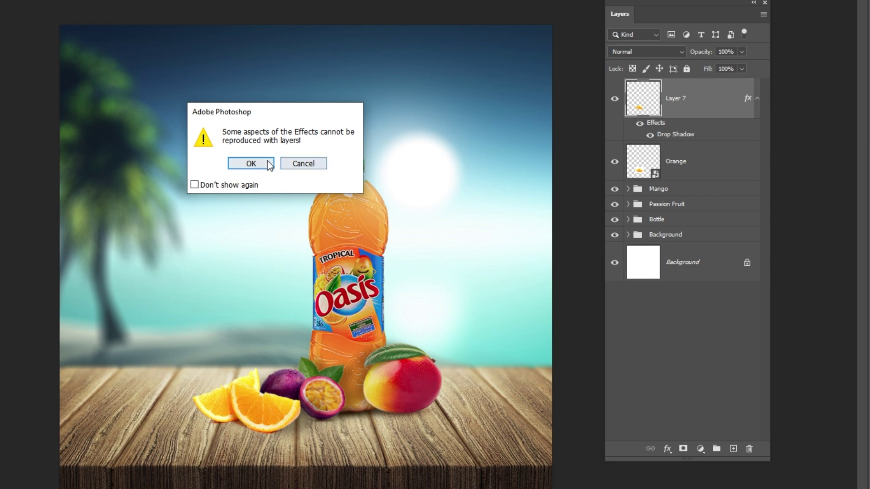
left_click(251, 163)
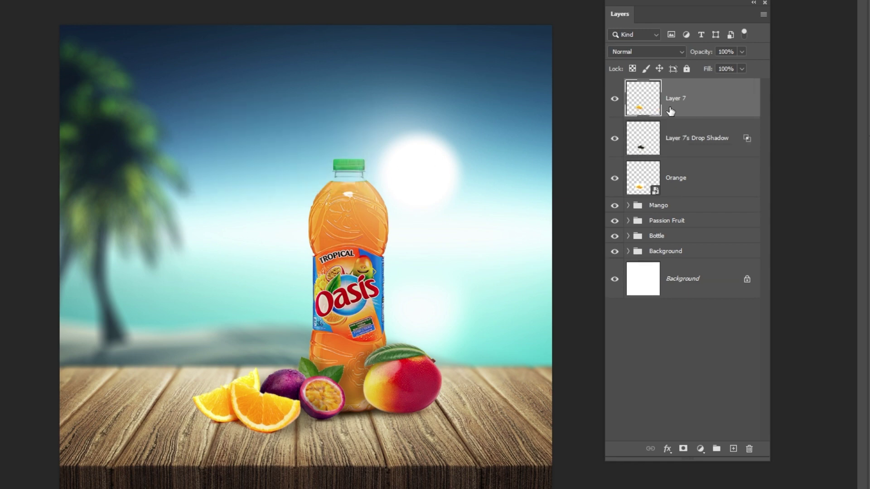
Step: Add a Color Balance adjustment clipped to Layer 7 with midtones Cyan/Red +13 and Yellow/Blue +34
left_click(700, 448)
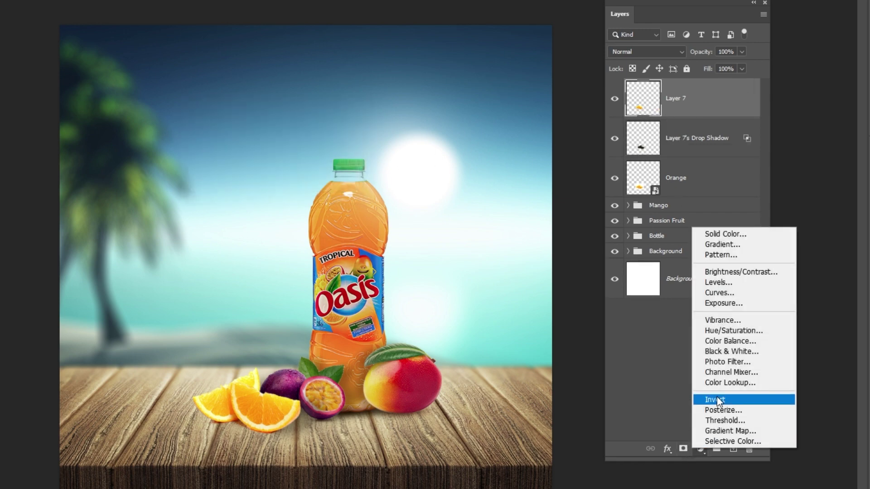
left_click(718, 344)
left_click(539, 406)
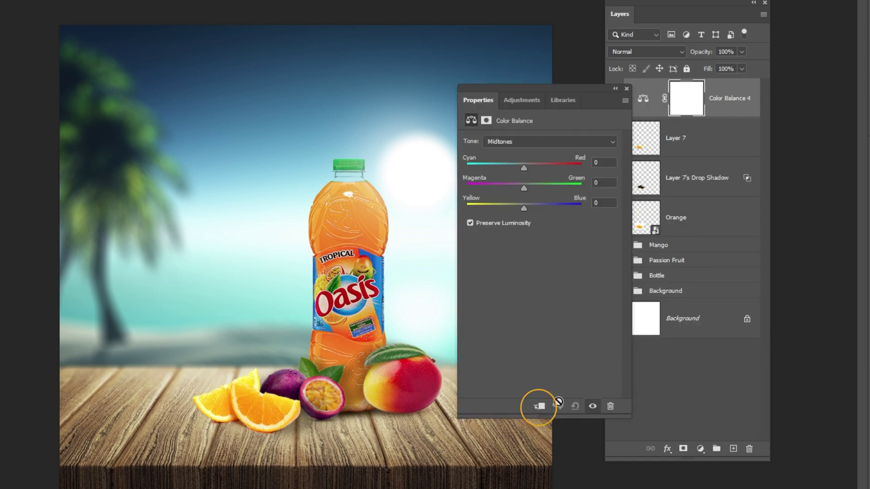
left_click(593, 162)
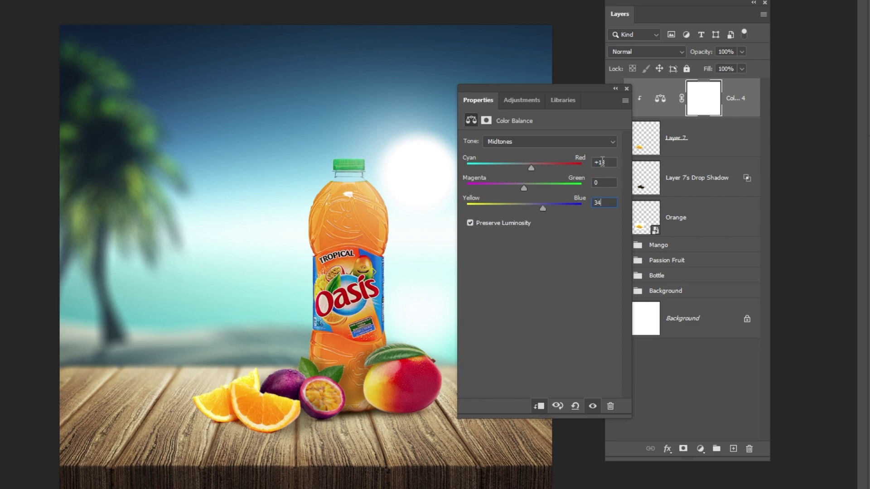
left_click(626, 88)
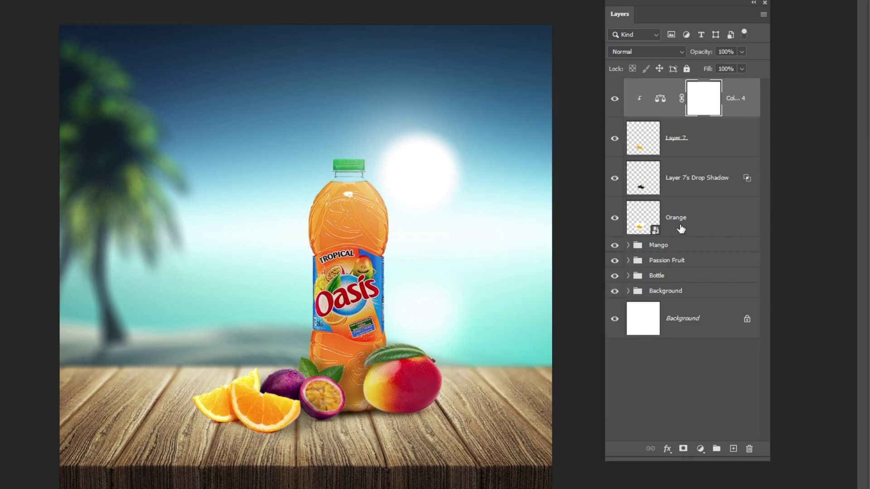
Step: Add a clipped Hue/Saturation adjustment above the orange's Color Balance with Saturation +7 and Lightness -4, and compare the result with it hidden
left_click(700, 449)
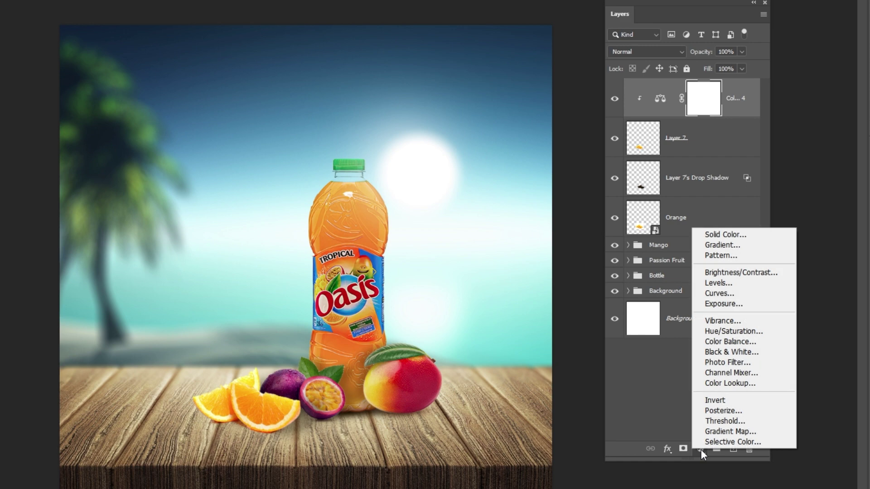
left_click(706, 331)
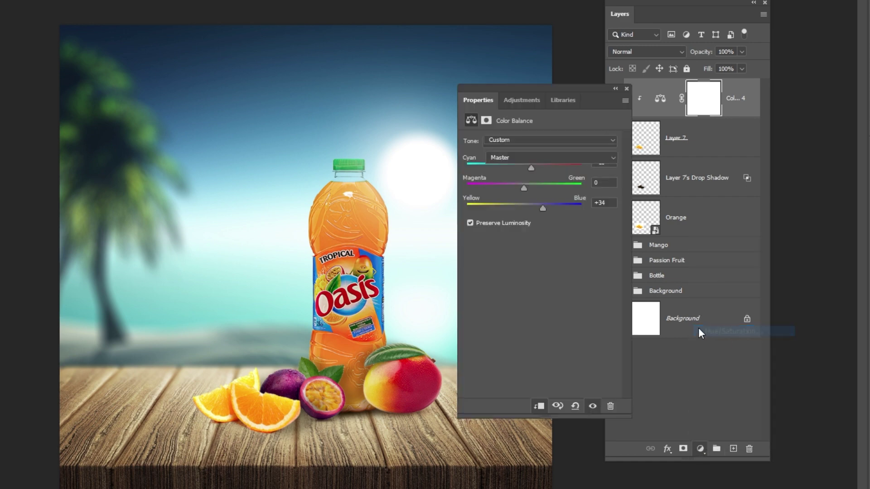
left_click(539, 406)
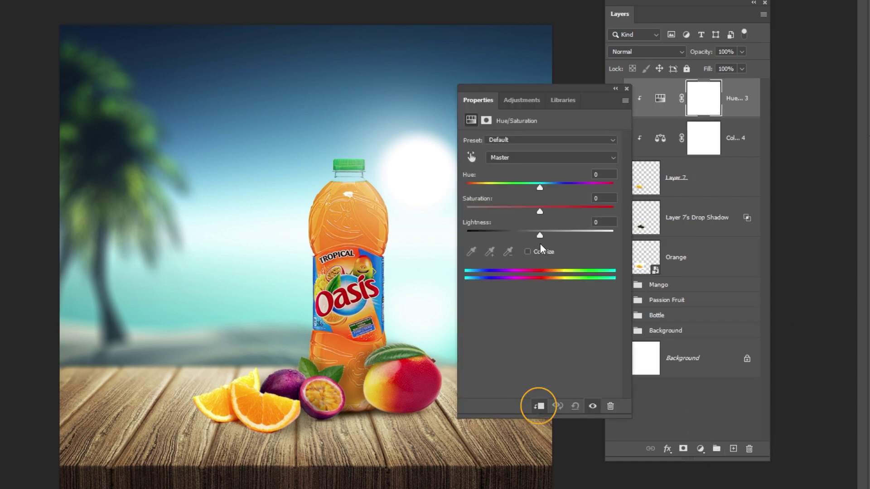
left_click_drag(543, 213, 539, 232)
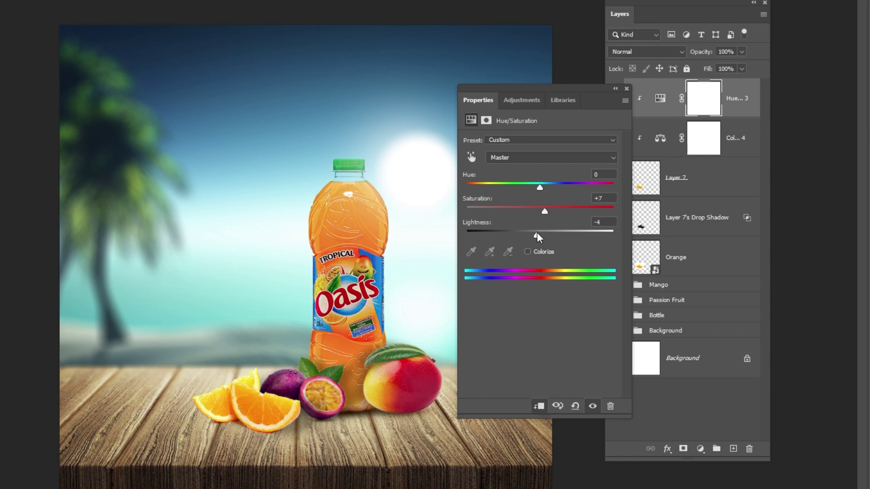
left_click(626, 89)
left_click(613, 99)
left_click(614, 99)
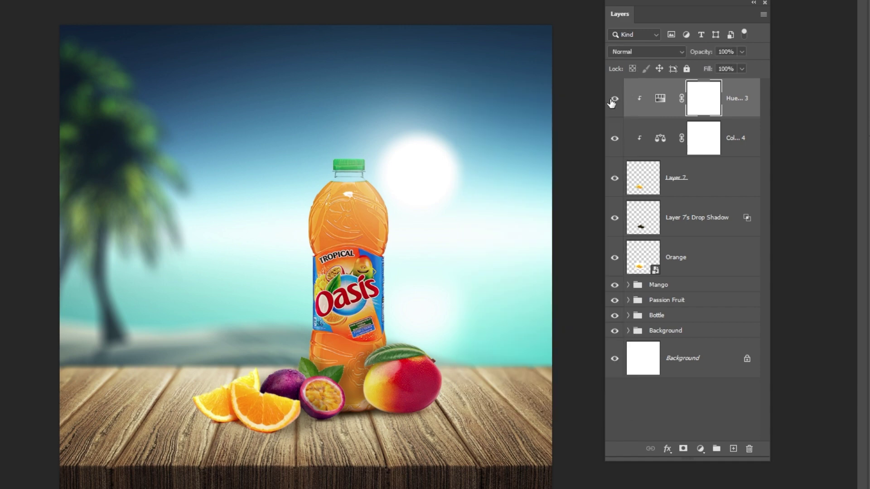
Step: Group the orange layers, their drop shadow and both clipped adjustments, and name the group Orange
left_click(709, 263, "shift")
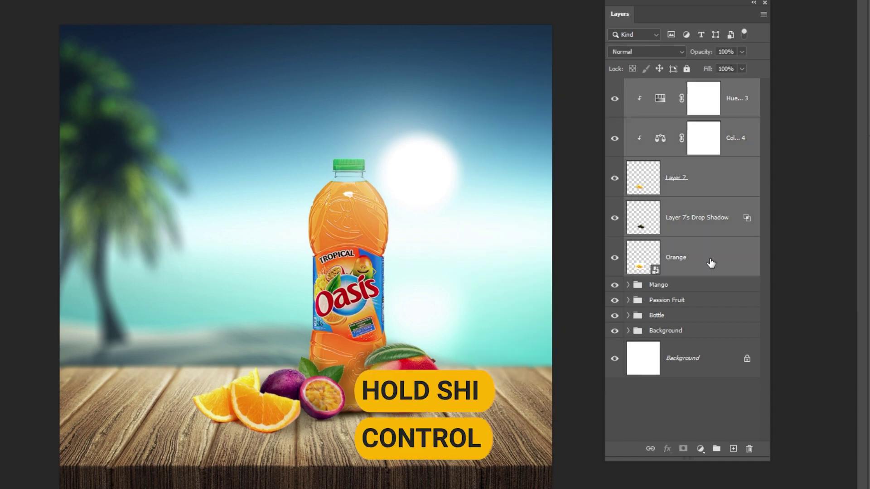
key("ctrl+g")
double_click(668, 86)
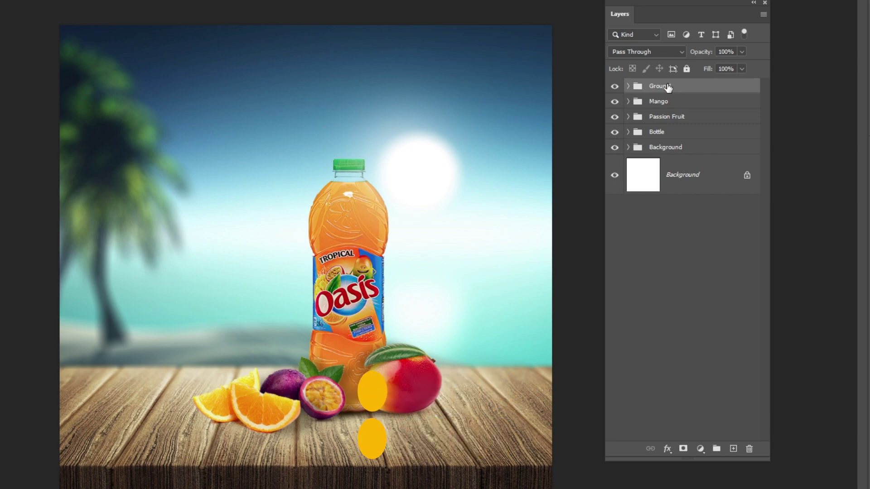
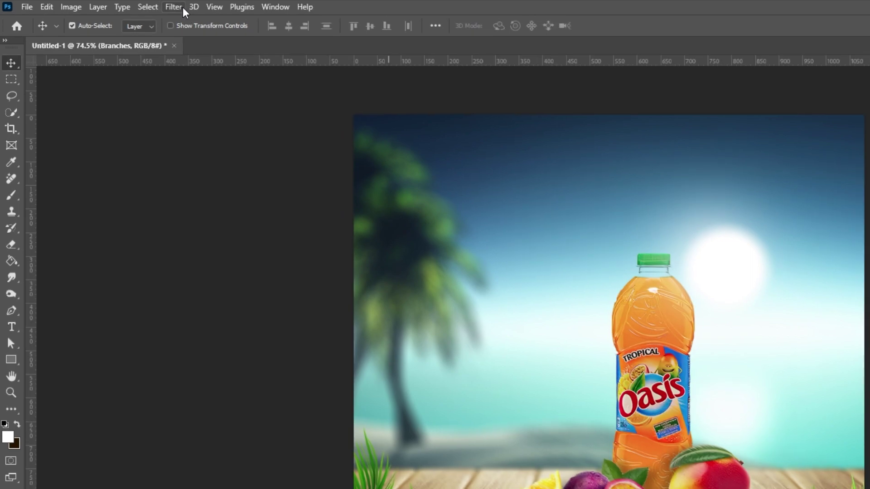
Step: Apply a Gaussian Blur with a 4.1 pixel radius to the Branches layer
mouse_move(190, 174)
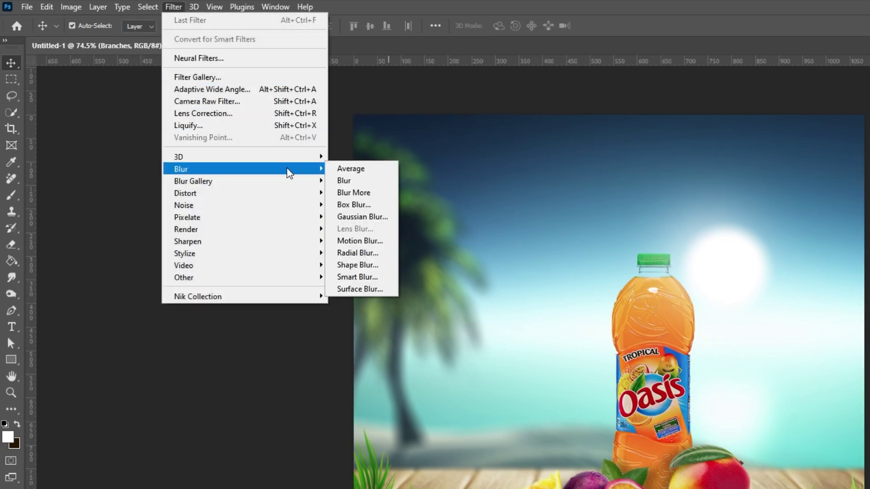
left_click(361, 219)
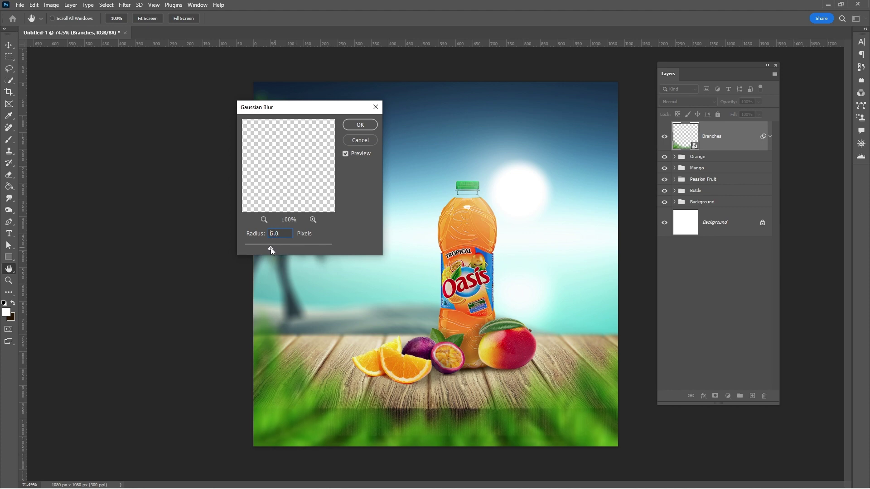
left_click_drag(265, 247, 264, 248)
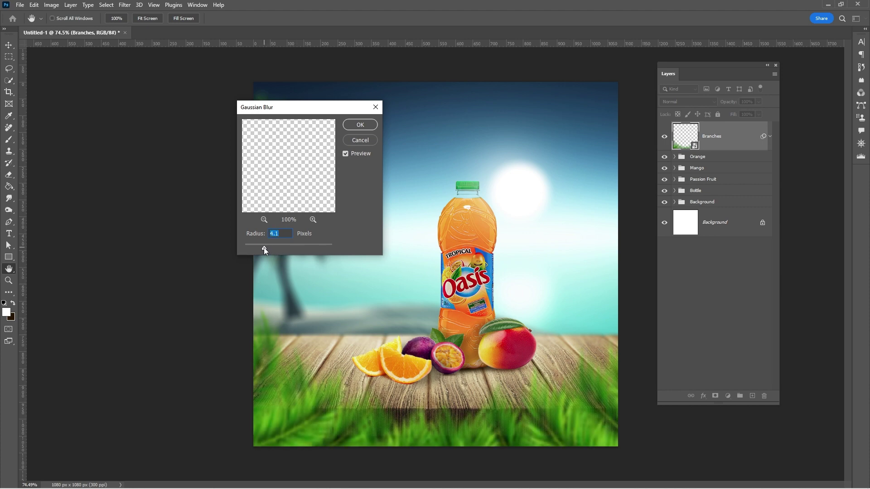
left_click(368, 126)
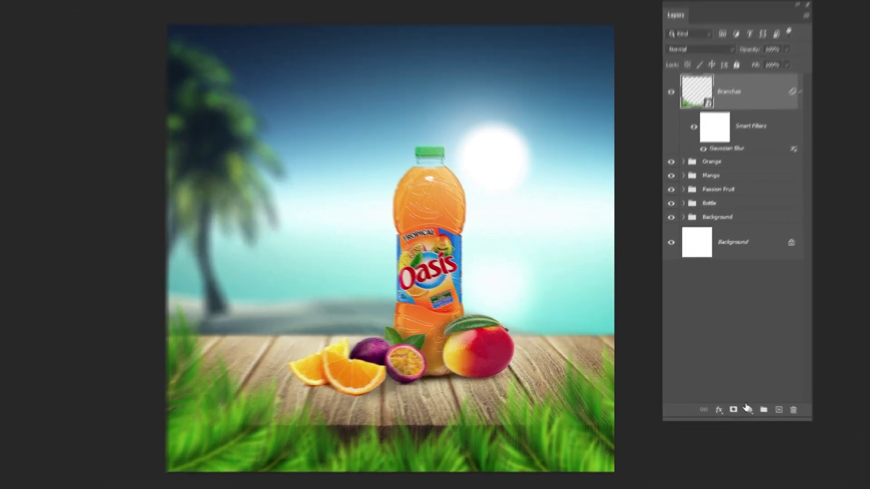
Step: Add a Hue/Saturation adjustment clipped to Branches with Hue +33, Saturation -29 and Lightness -27
left_click(748, 409)
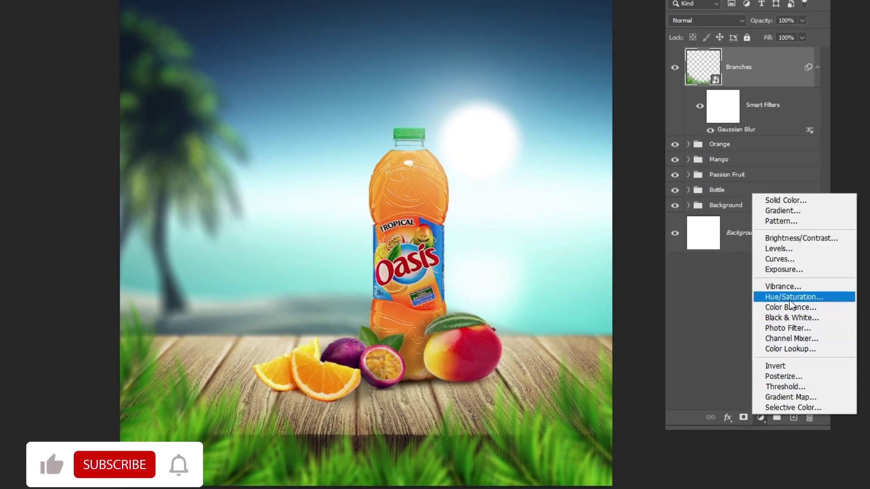
left_click(789, 297)
left_click(601, 376)
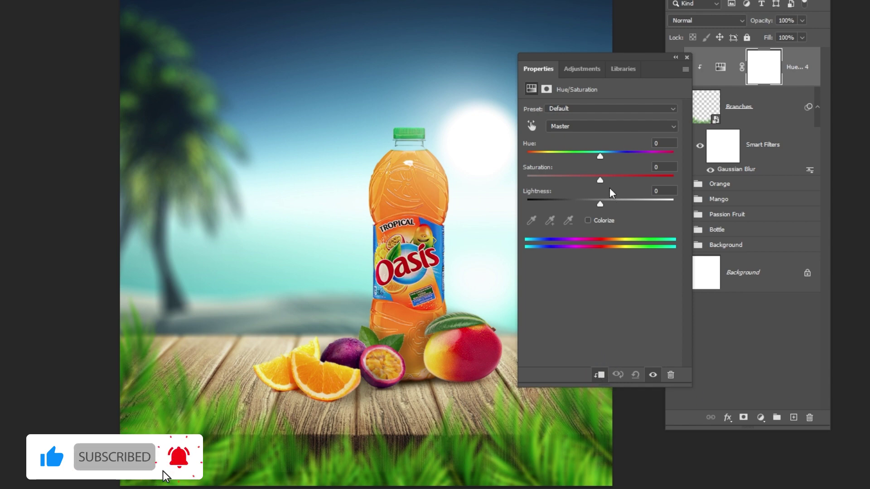
left_click(657, 145)
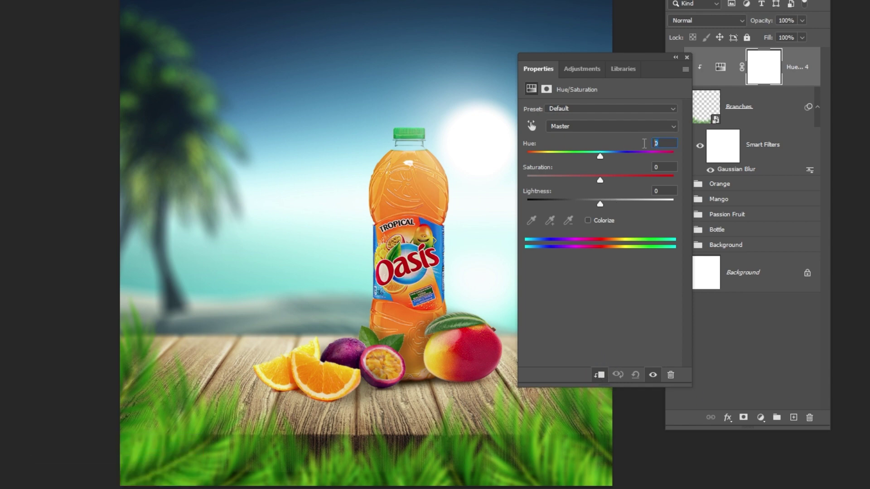
type("33")
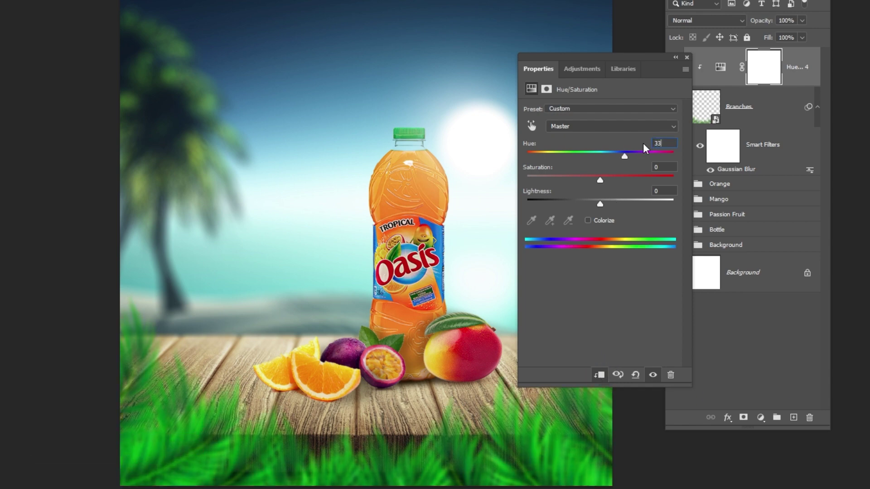
type("-29")
key("Tab")
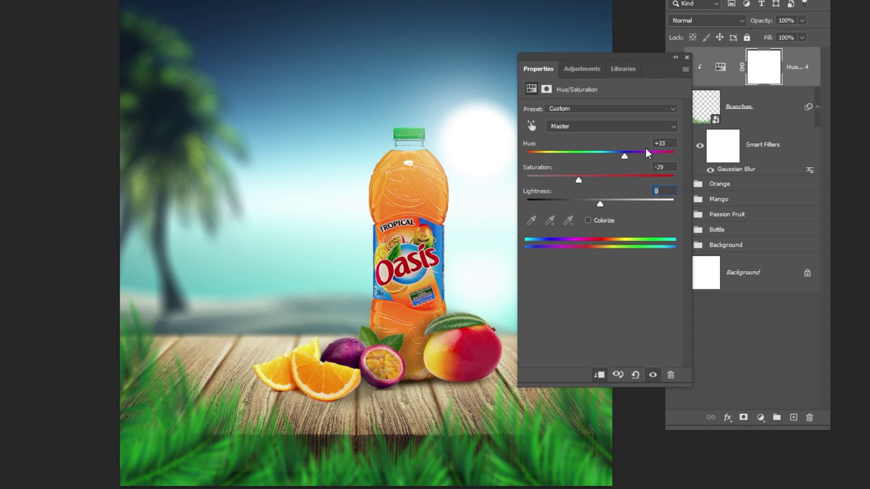
left_click(661, 190)
double_click(661, 190)
type("-22")
key("Tab")
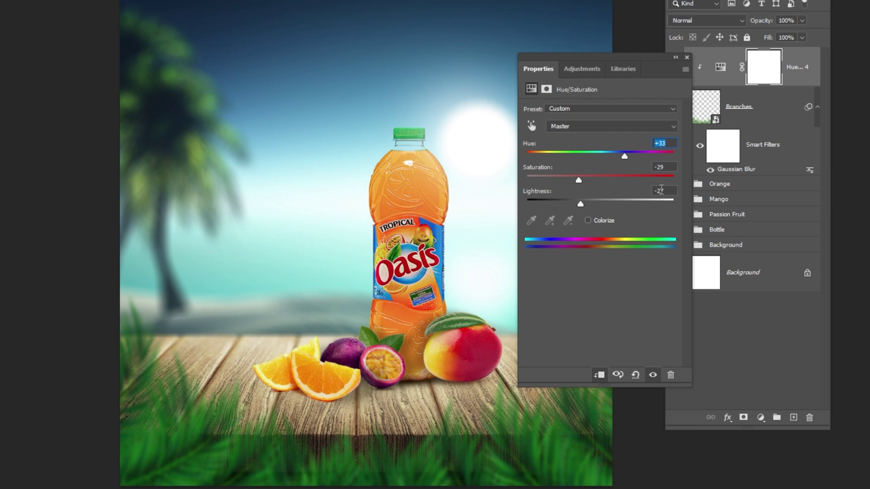
left_click(687, 57)
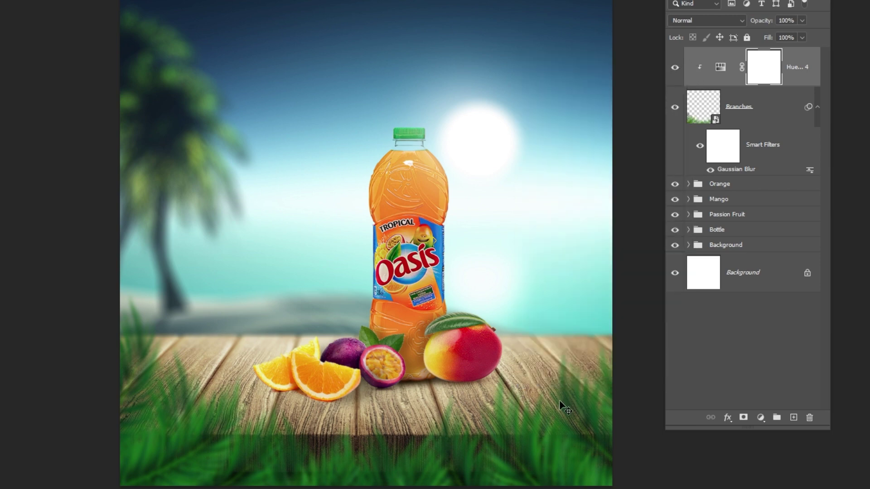
Step: Transform the Branches layer so the foliage reaches slightly higher along both edges of the table
left_click(747, 115)
key("ctrl+t")
key("Return")
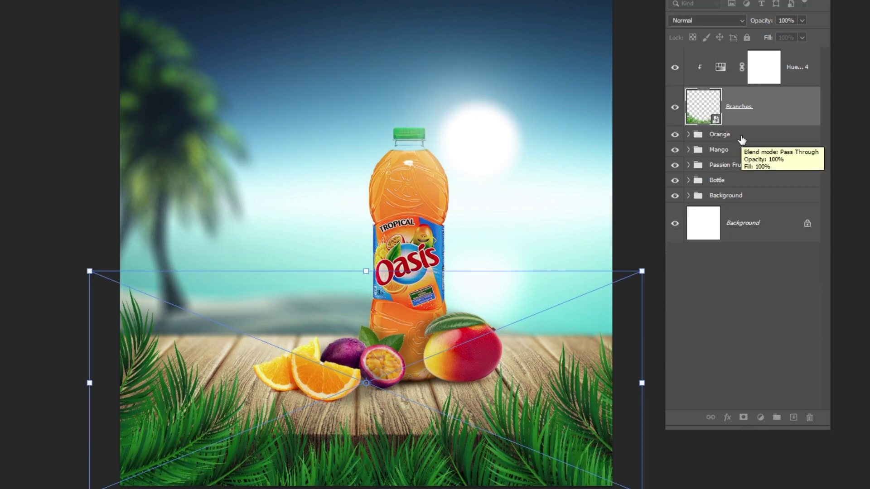
key("Return")
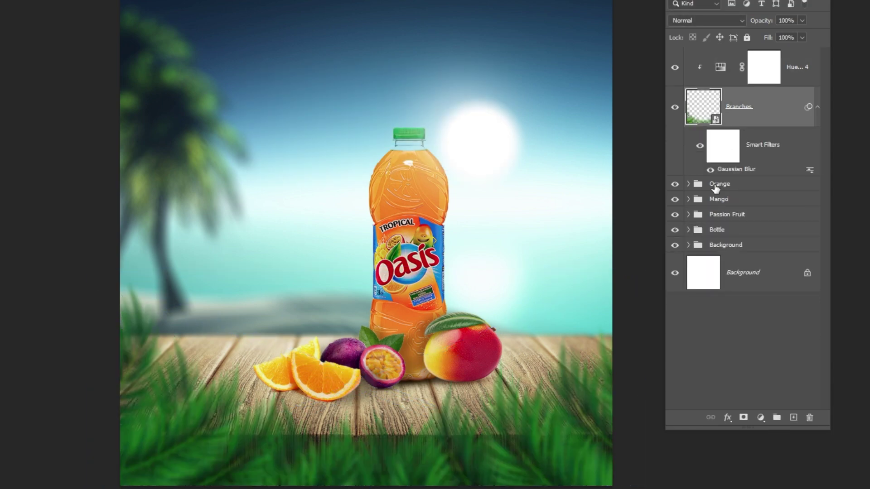
Step: Add a clipped Curves adjustment above the Branches' Hue/Saturation layer, lowering the RGB midpoint to input 137, output 123
left_click(777, 80)
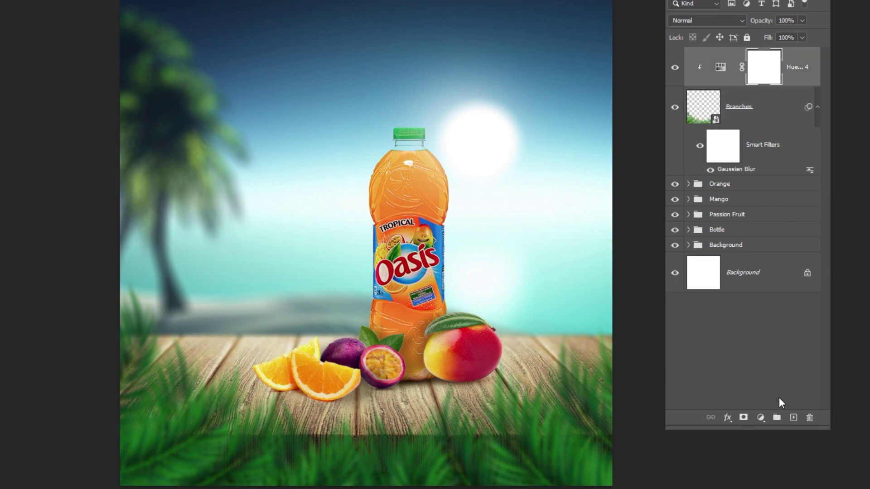
left_click(759, 417)
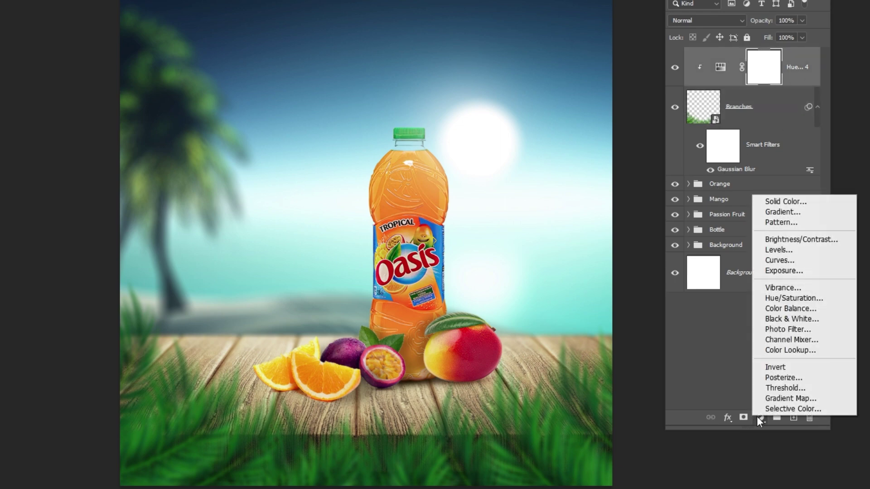
left_click(775, 260)
left_click(599, 375)
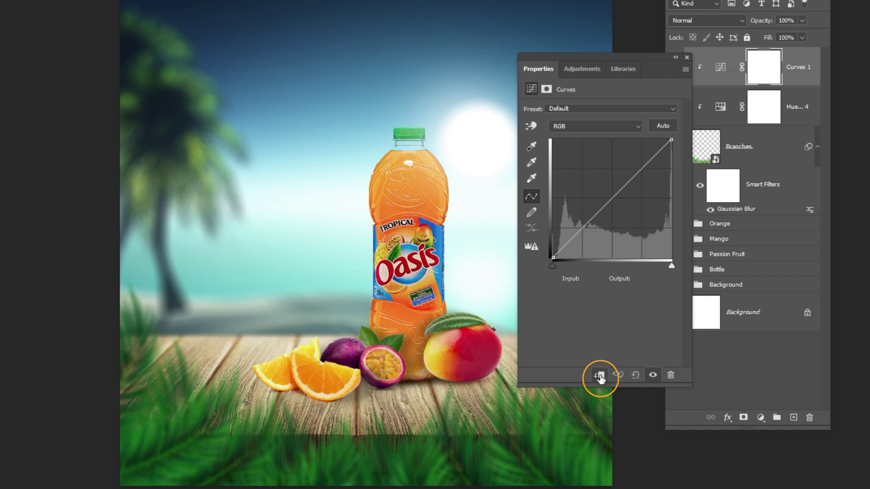
left_click_drag(614, 197, 617, 201)
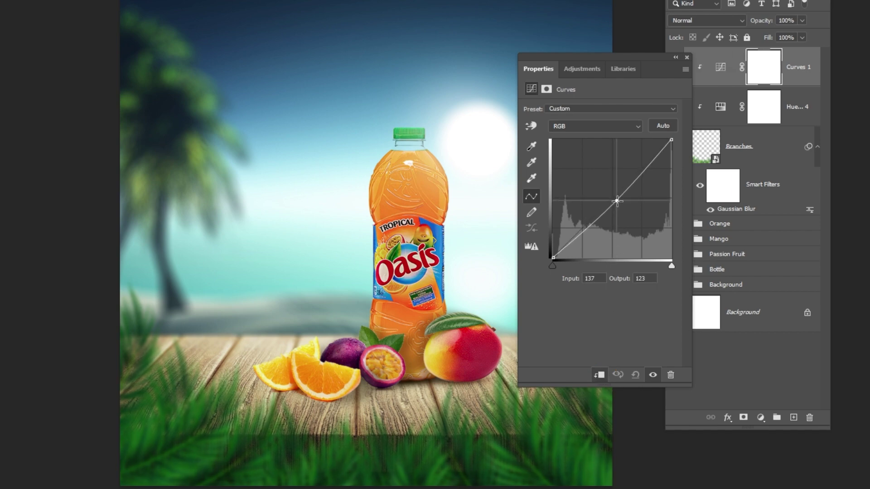
left_click(686, 57)
Step: Group the Branches layer with its Curves and Hue/Saturation adjustments, and name the group Tree Branches
left_click(768, 151, "shift")
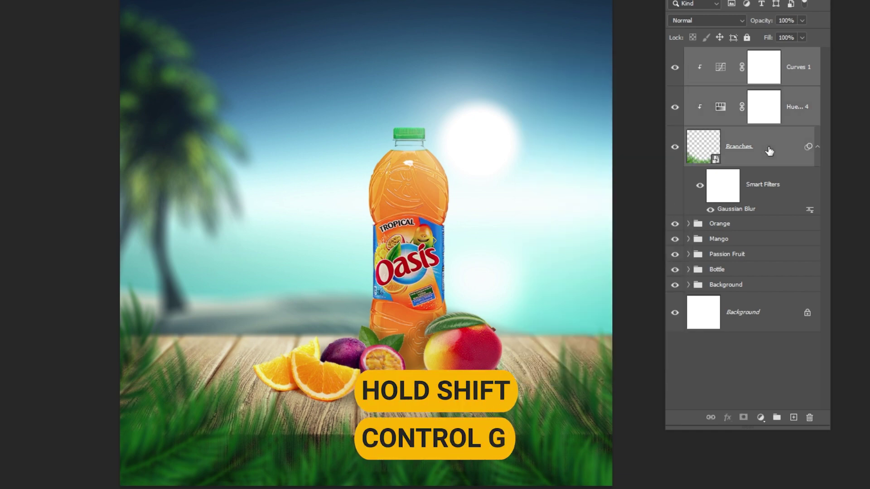
key("ctrl+g")
double_click(724, 54)
type("Tree Branch")
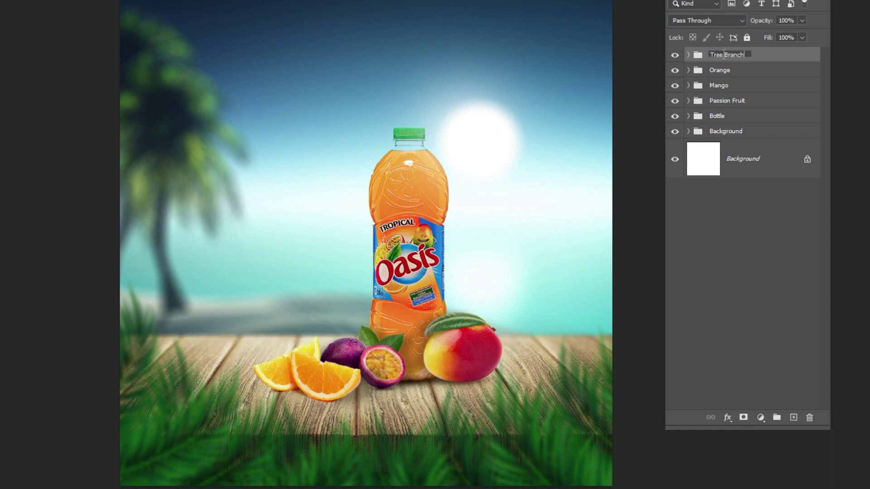
key("Return")
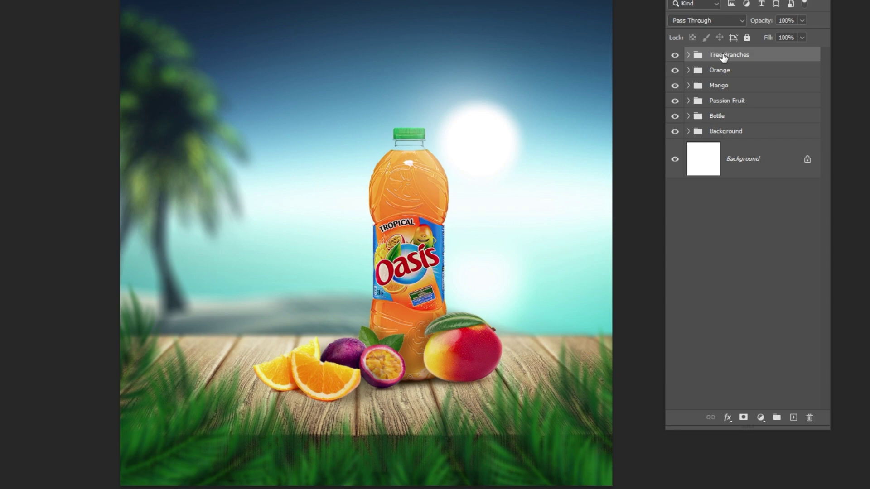
Step: Add a Gradient Fill layer above Tree Branches with both color stops set to black (#000000), fading to transparent
left_click(760, 417)
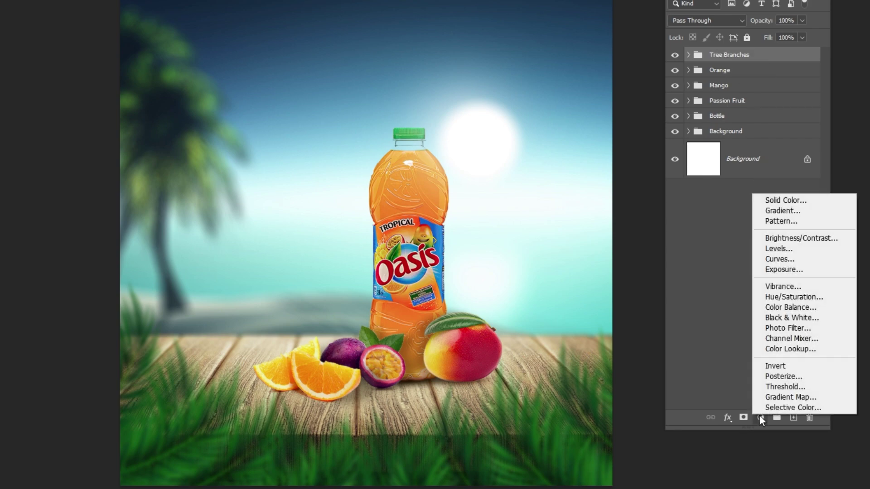
left_click(787, 211)
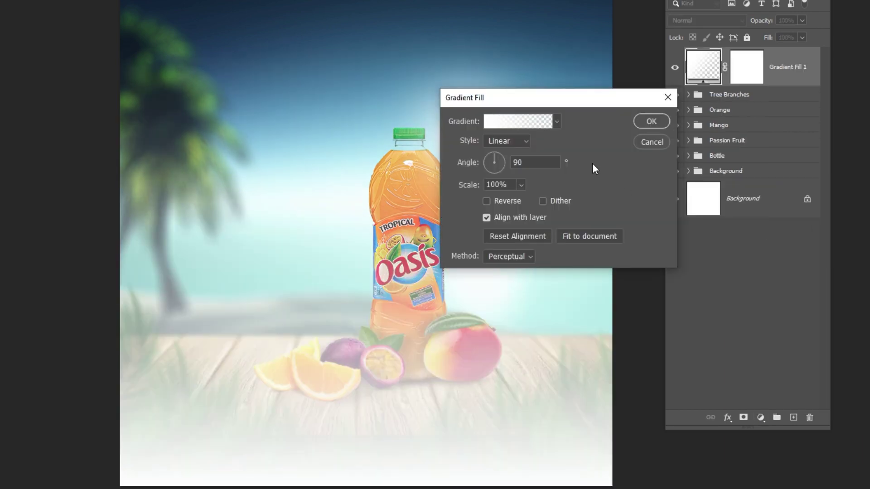
left_click(503, 126)
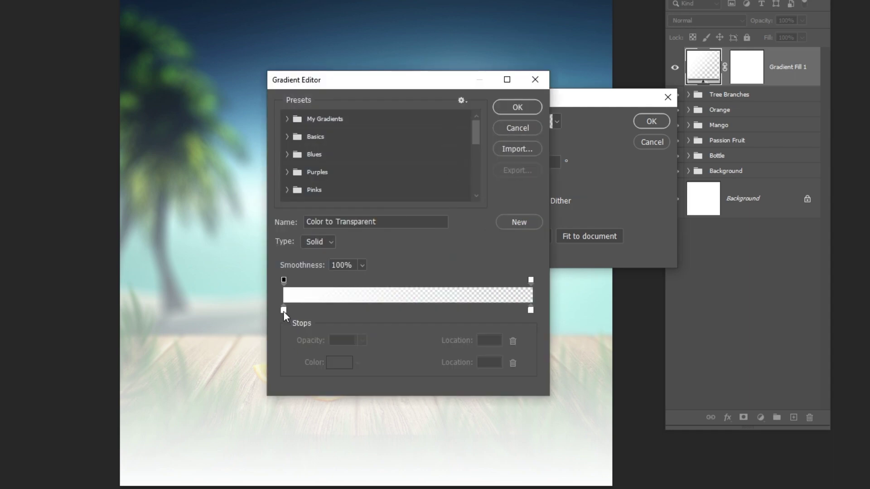
double_click(283, 310)
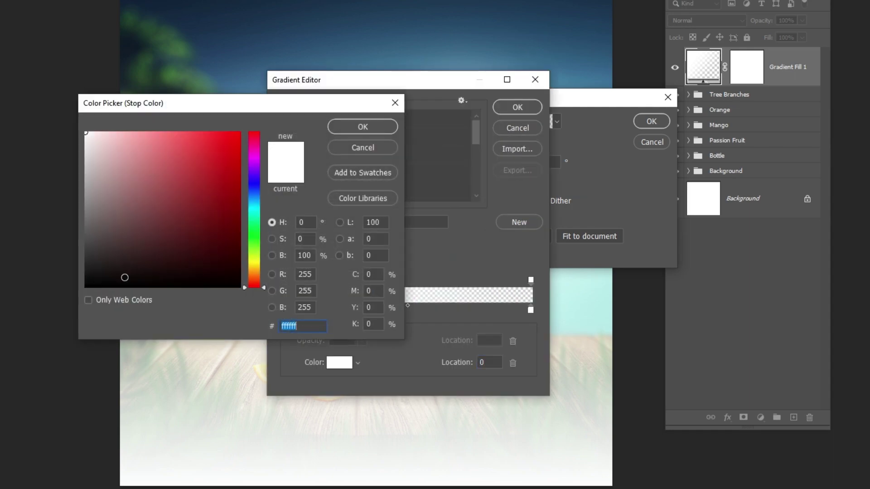
left_click_drag(129, 276, 39, 318)
left_click(342, 127)
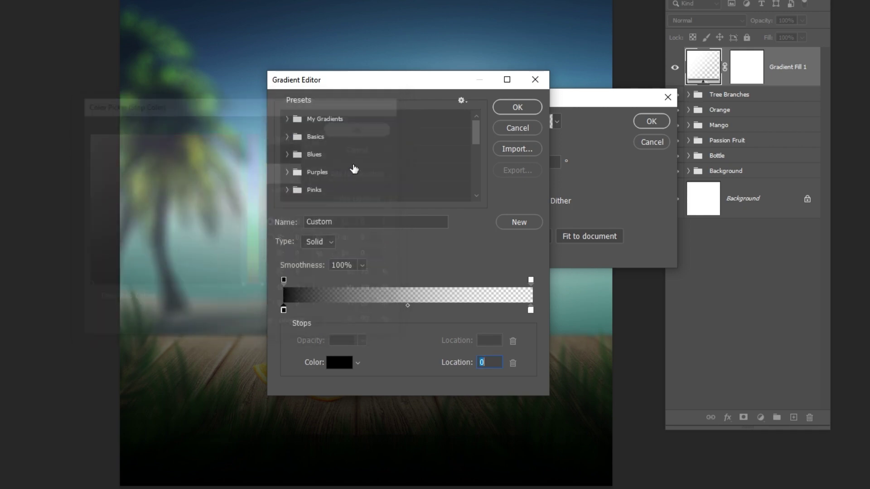
double_click(530, 309)
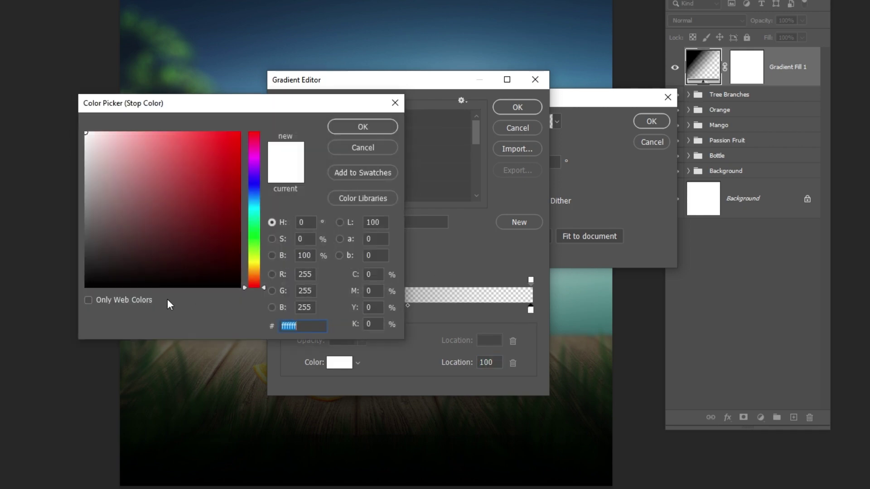
left_click_drag(101, 272, 59, 310)
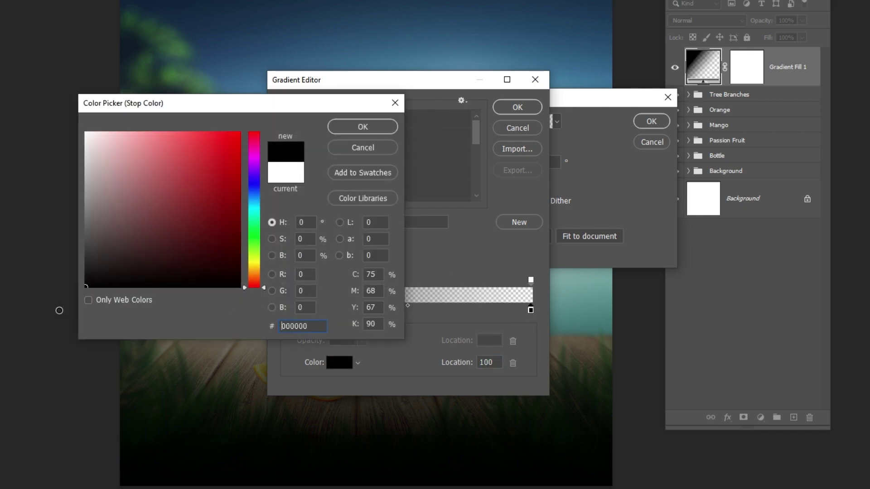
left_click(360, 127)
left_click(516, 108)
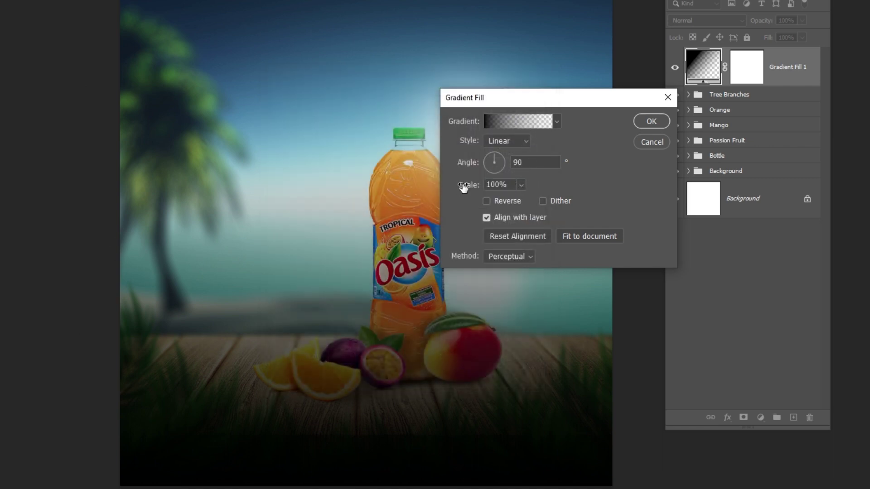
Step: Set the gradient fill's scale to 35% and shift it down so it darkens only the foliage along the image's lower edge
left_click_drag(466, 189, 425, 189)
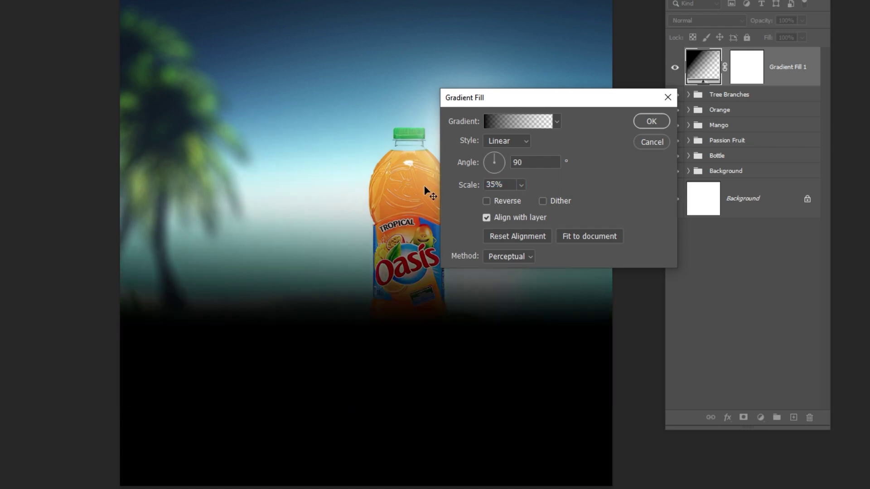
left_click_drag(372, 380, 374, 483)
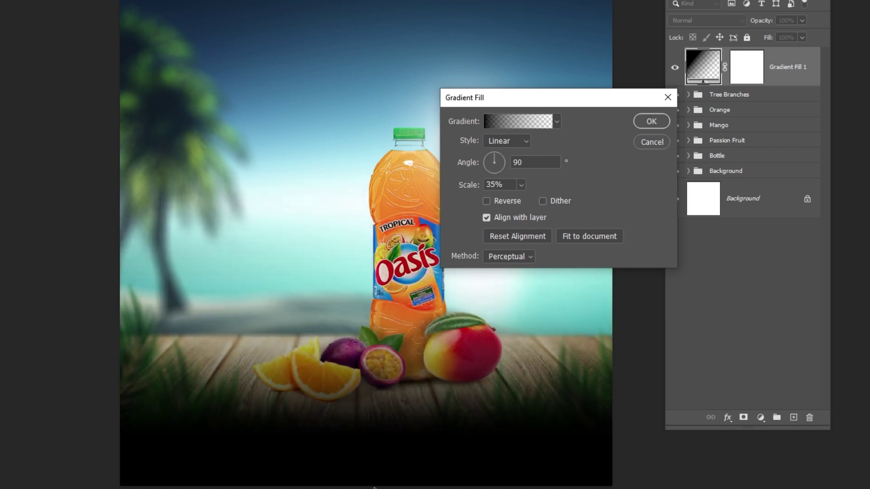
left_click_drag(370, 451, 372, 476)
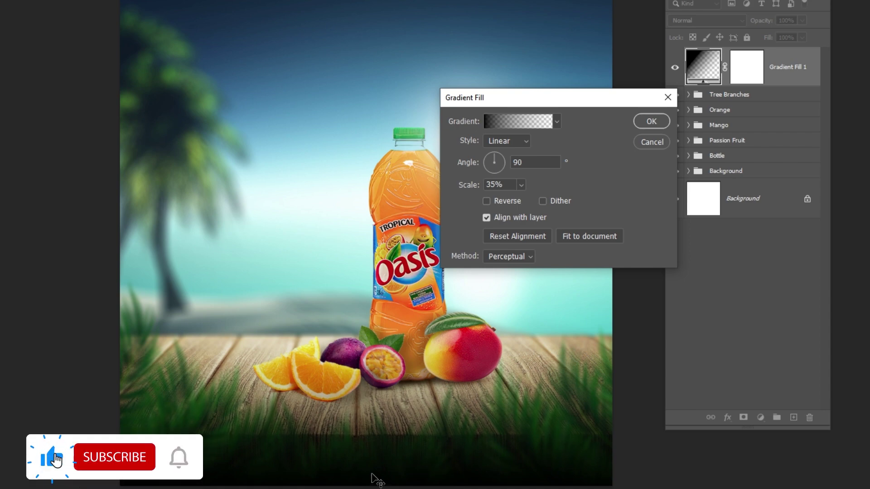
left_click(651, 121)
Step: Reduce the Gradient Fill 1 layer's opacity to 70% and compare the image with and without it
left_click(802, 20)
left_click_drag(792, 34, 790, 34)
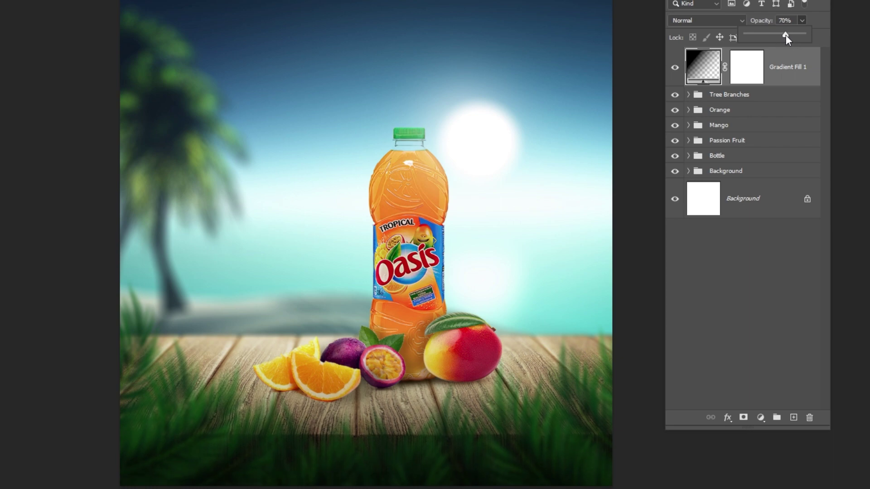
left_click(675, 68)
left_click(677, 67)
Step: Add a Color Lookup adjustment above Gradient Fill 1 using the Crisp_Warm.look 3D LUT, and lower its opacity to 24%
left_click(759, 416)
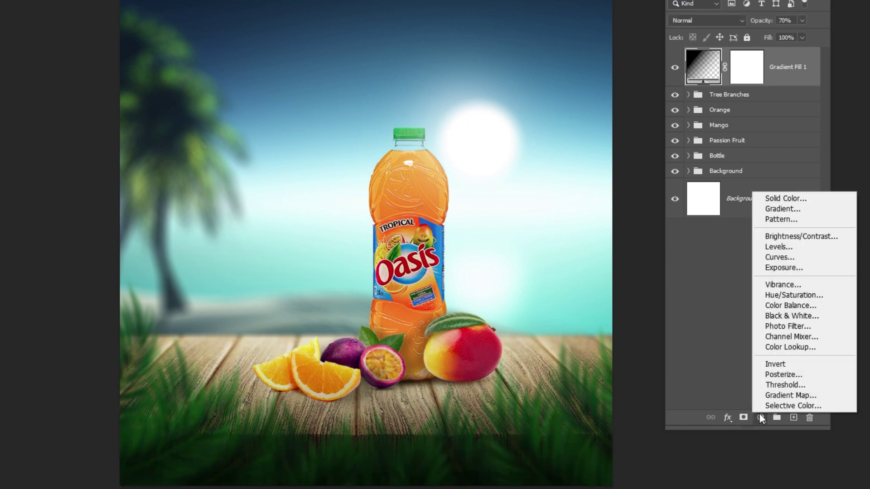
left_click(771, 348)
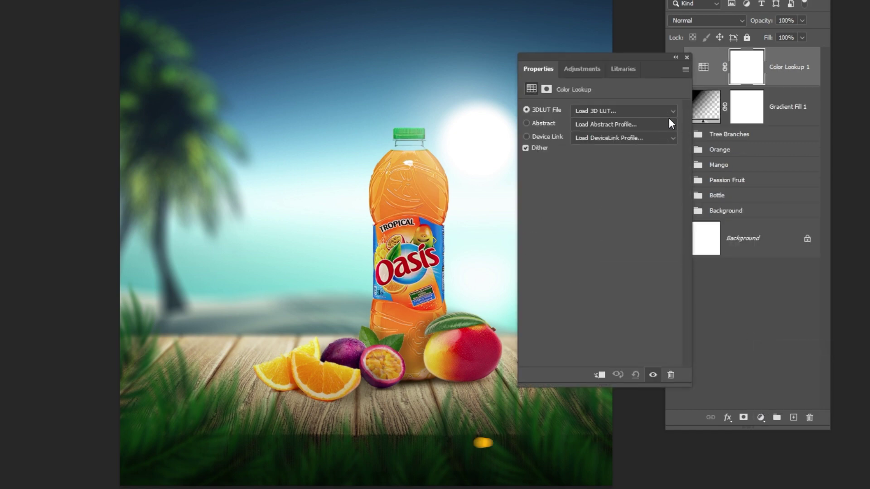
left_click(672, 110)
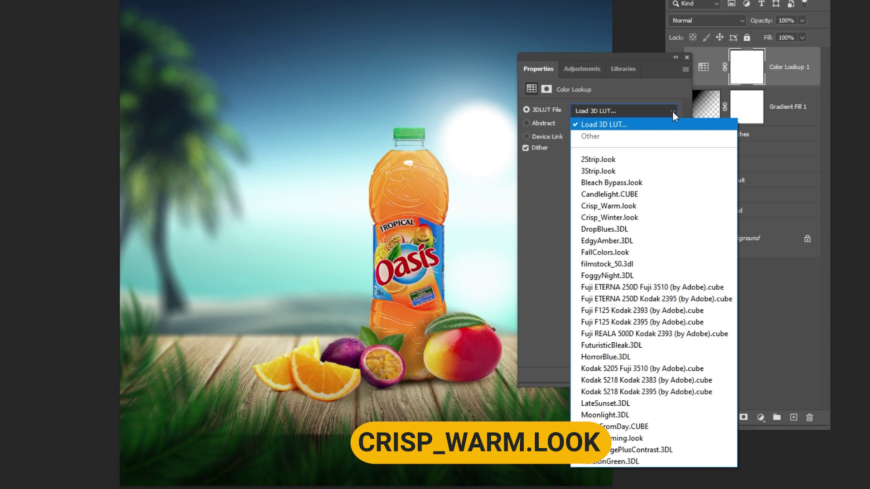
left_click(623, 207)
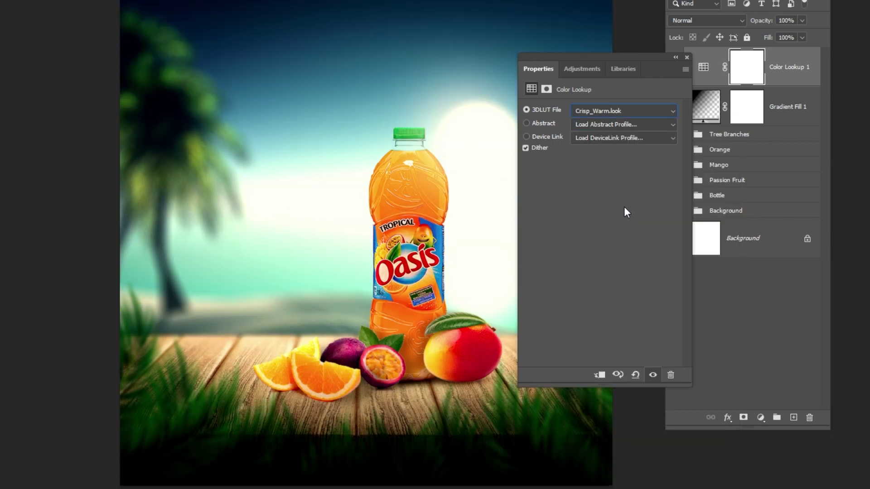
left_click(686, 57)
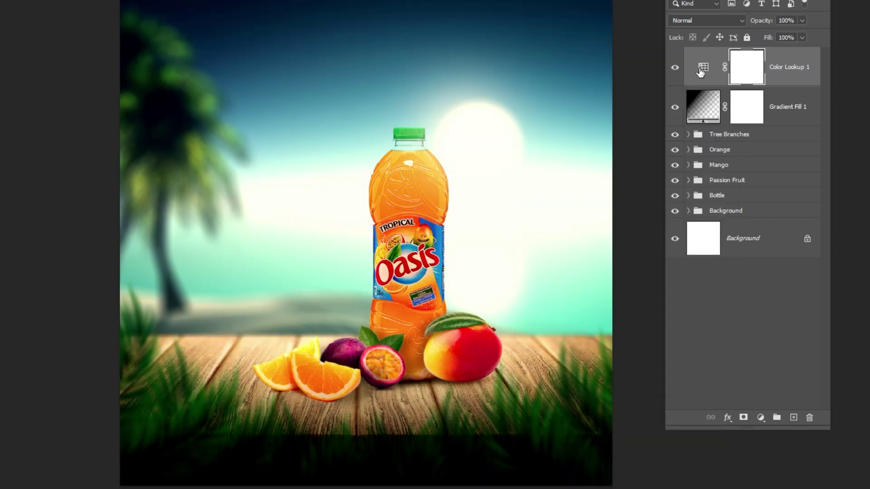
left_click(802, 21)
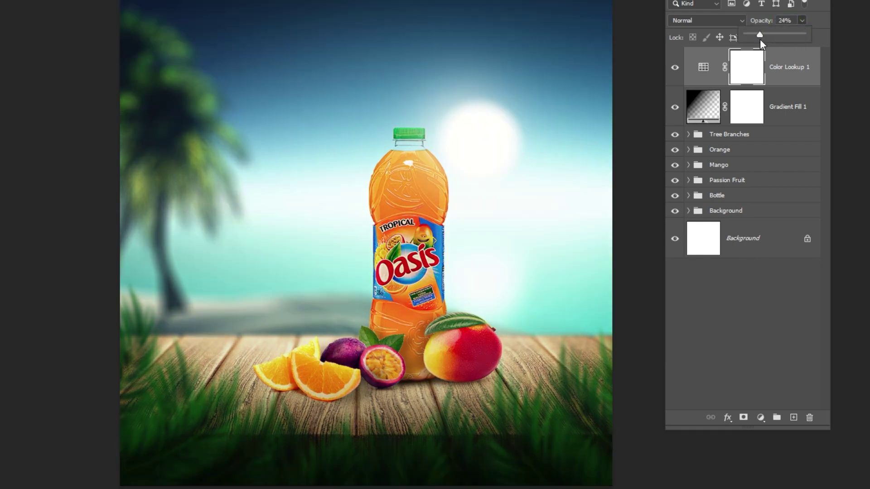